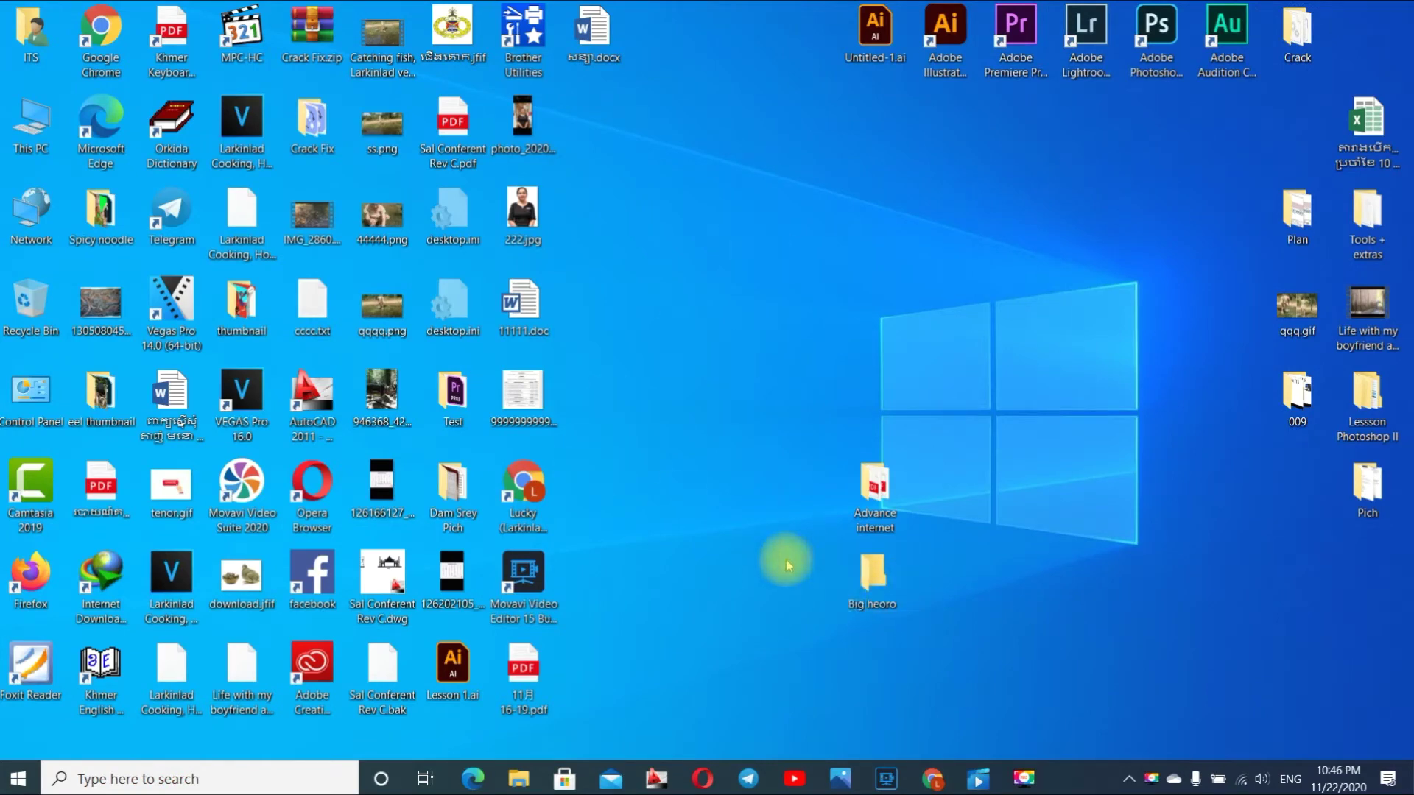
Refresh the Windows desktop twice from its right-click menu.
right_click(696, 436)
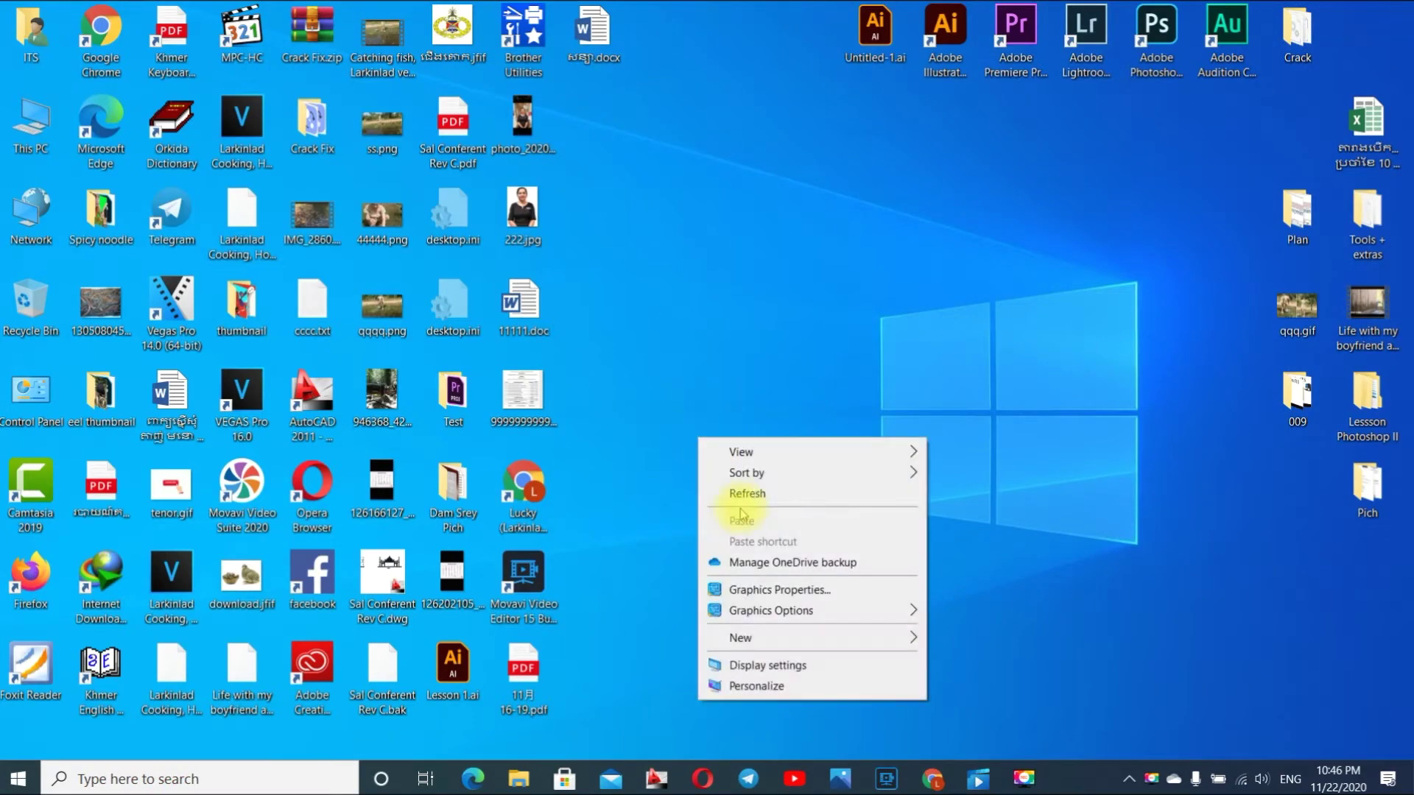
left_click(733, 493)
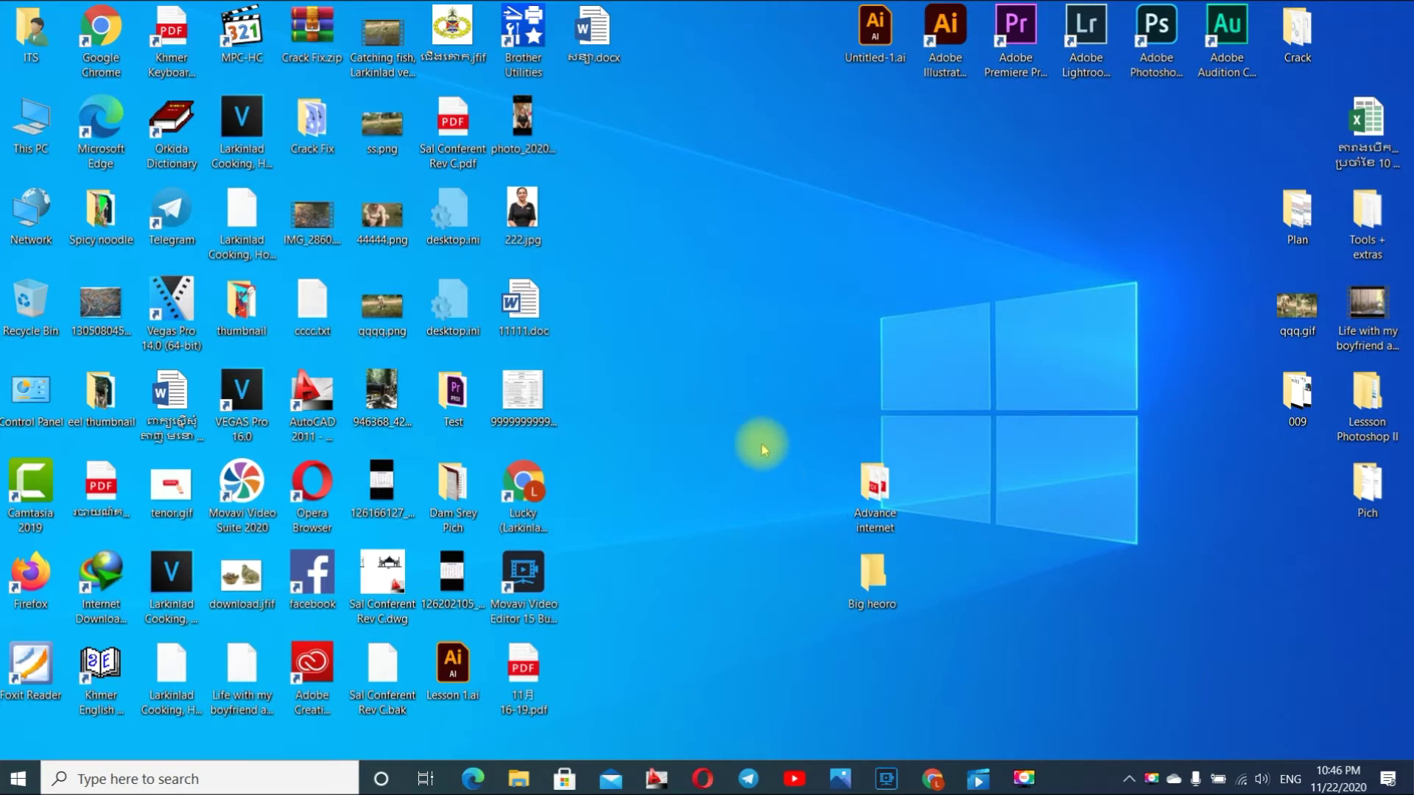
right_click(683, 334)
left_click(711, 388)
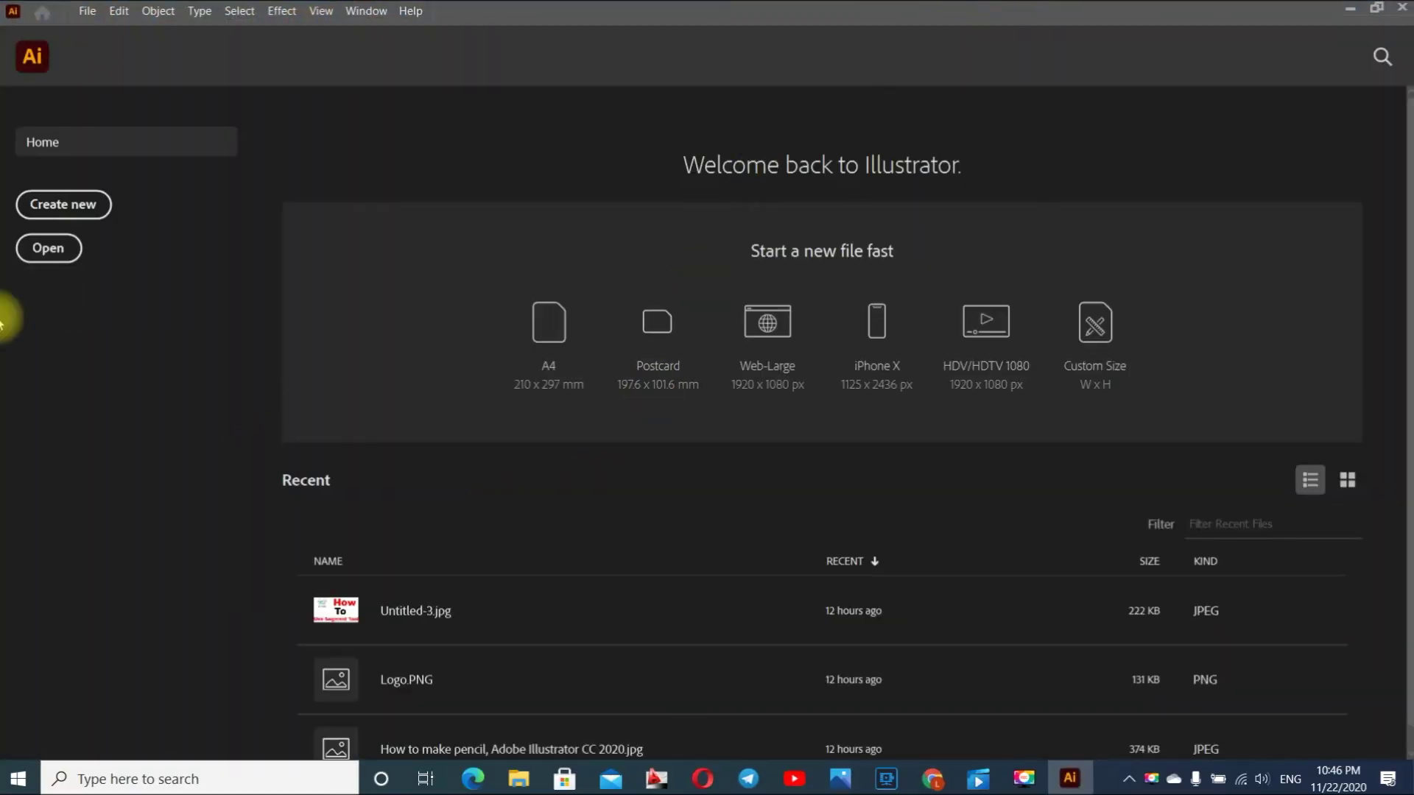
Create a new 1280 x 1024 pt document from the Art & Illustration presets.
left_click(65, 203)
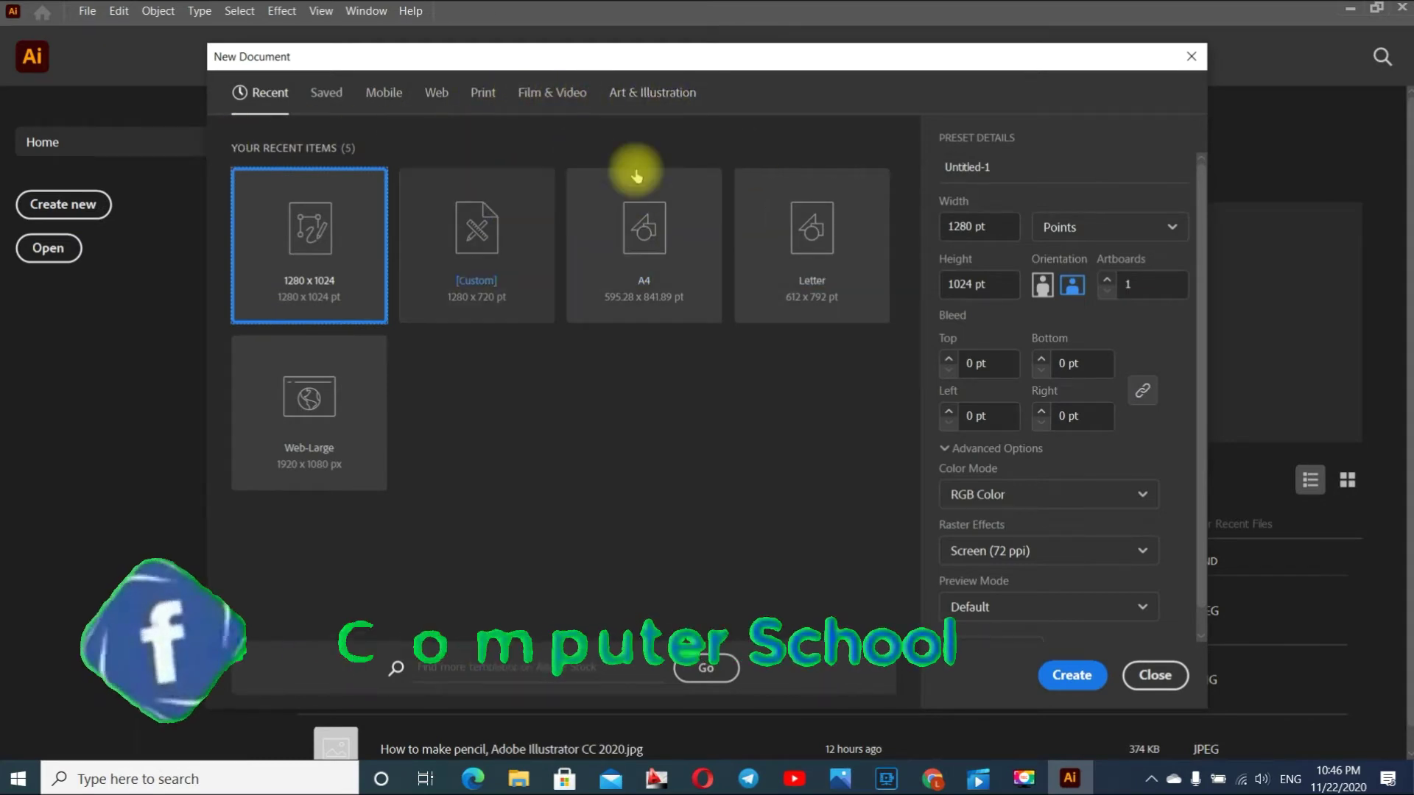
left_click(613, 98)
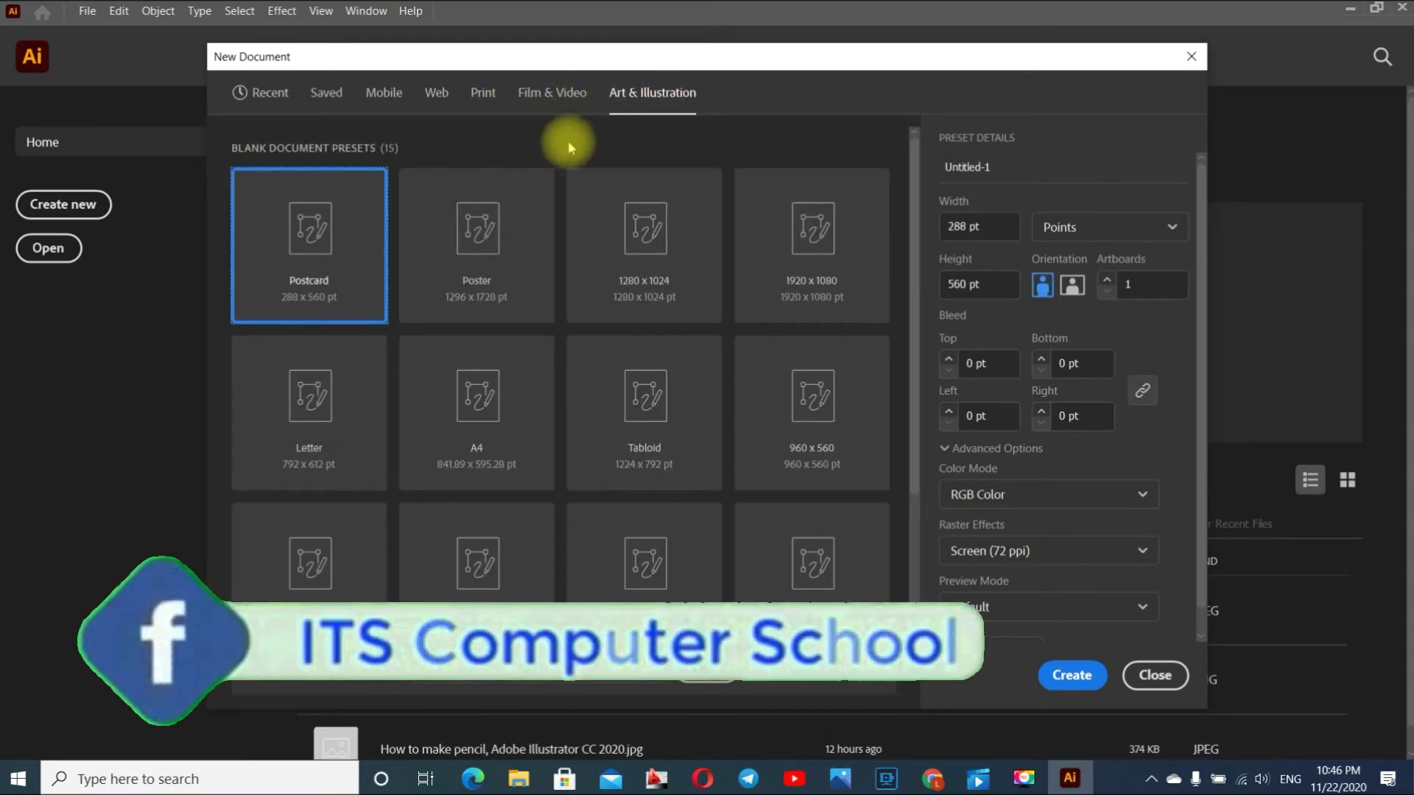
left_click(645, 257)
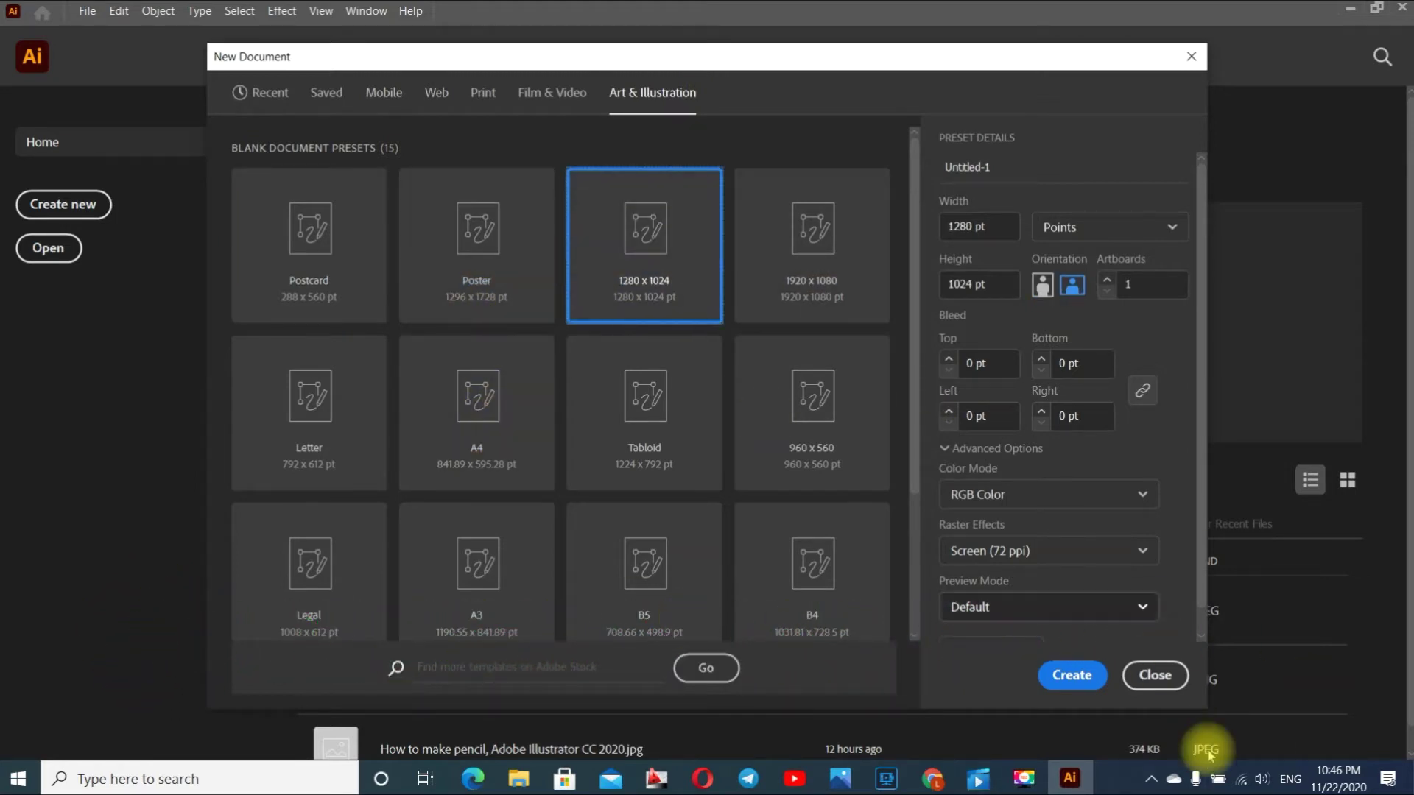
left_click(1076, 679)
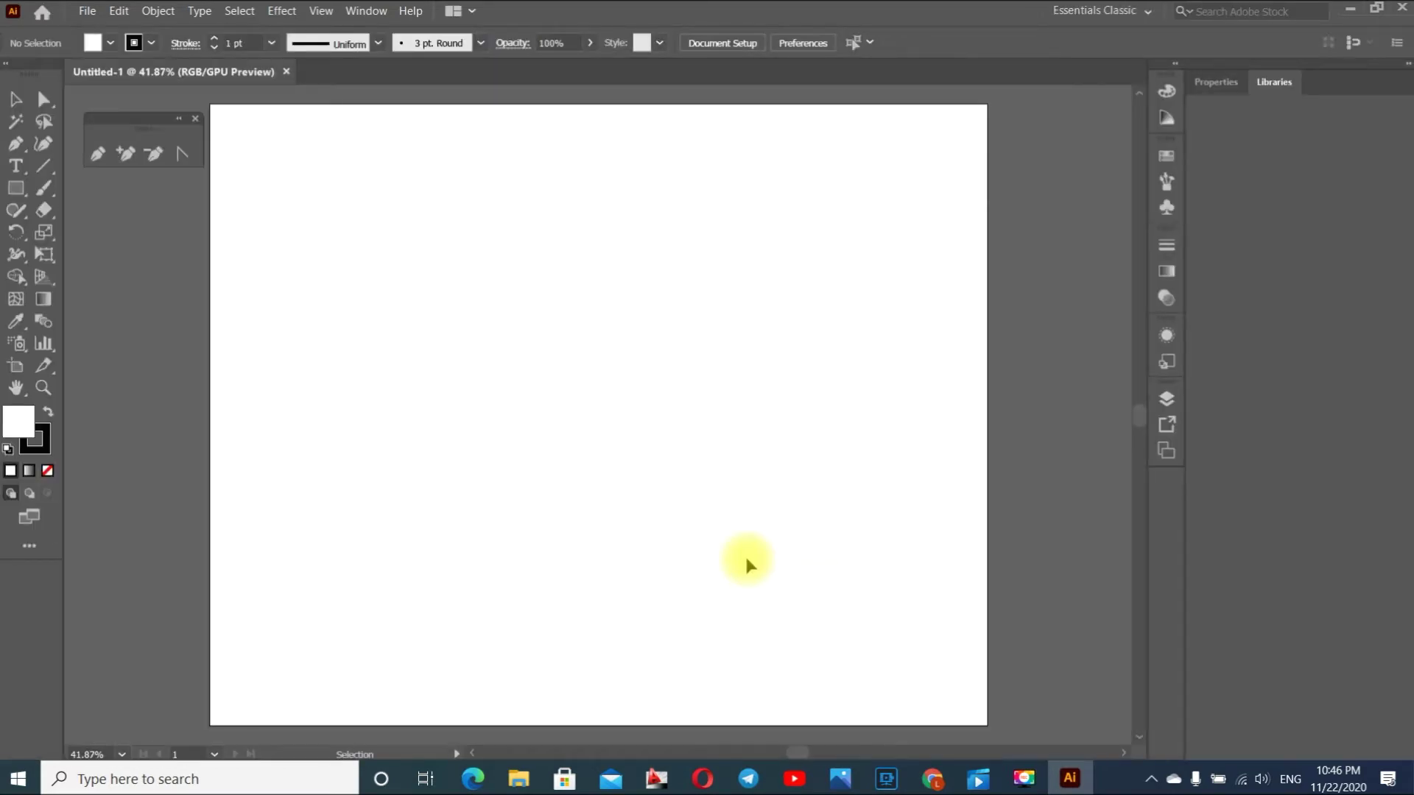
Close the floating panel and look through the Rectangle and Pen tool flyouts.
left_click(195, 119)
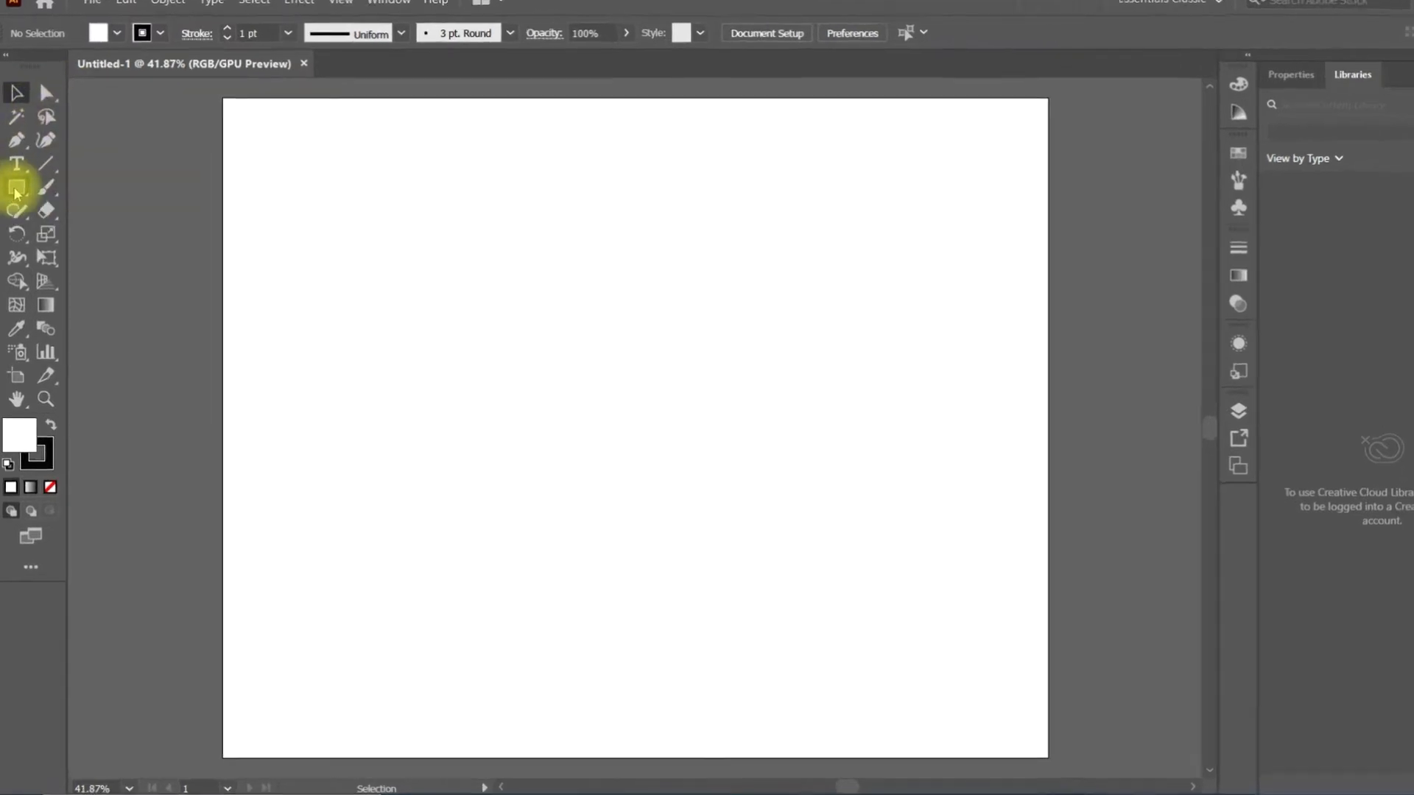
left_click(15, 187)
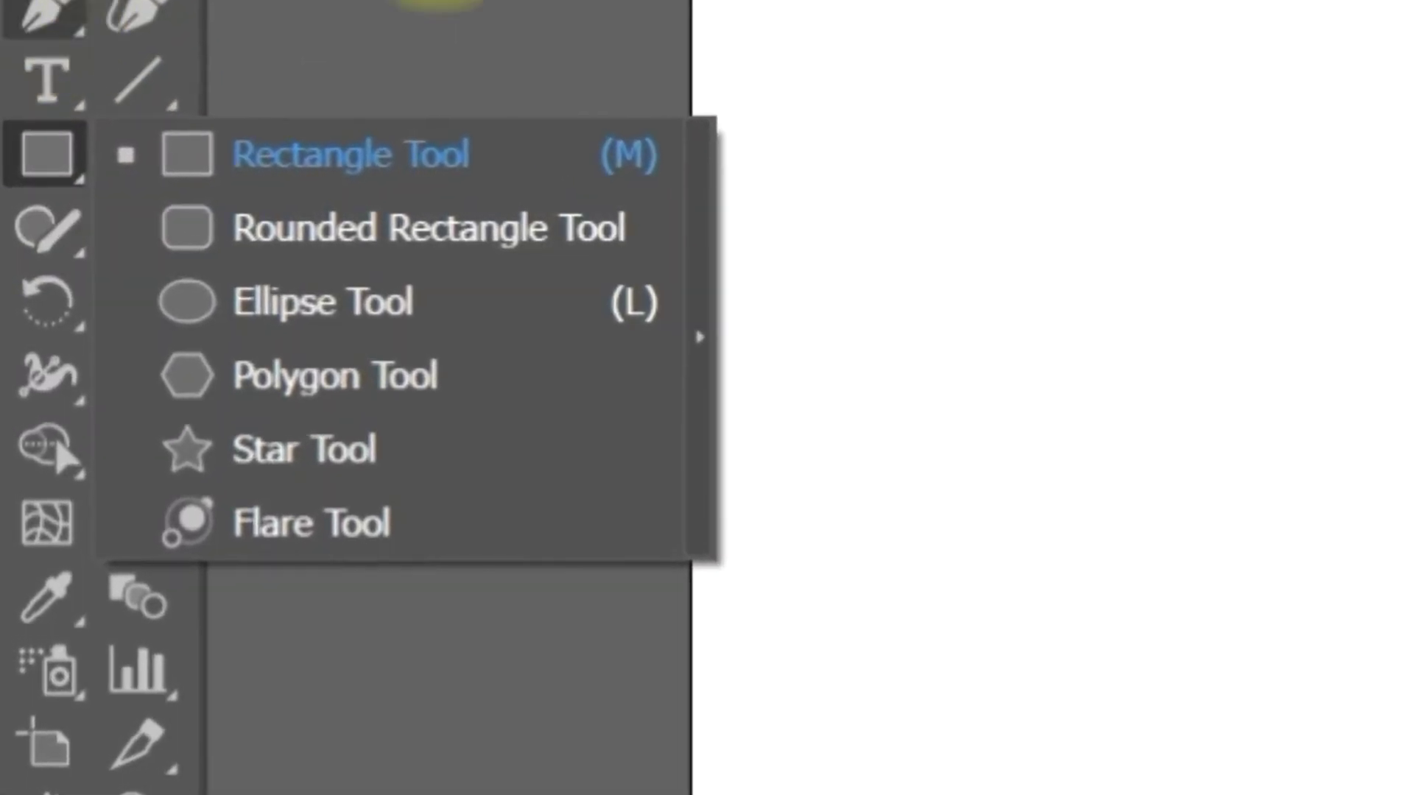
key("Escape")
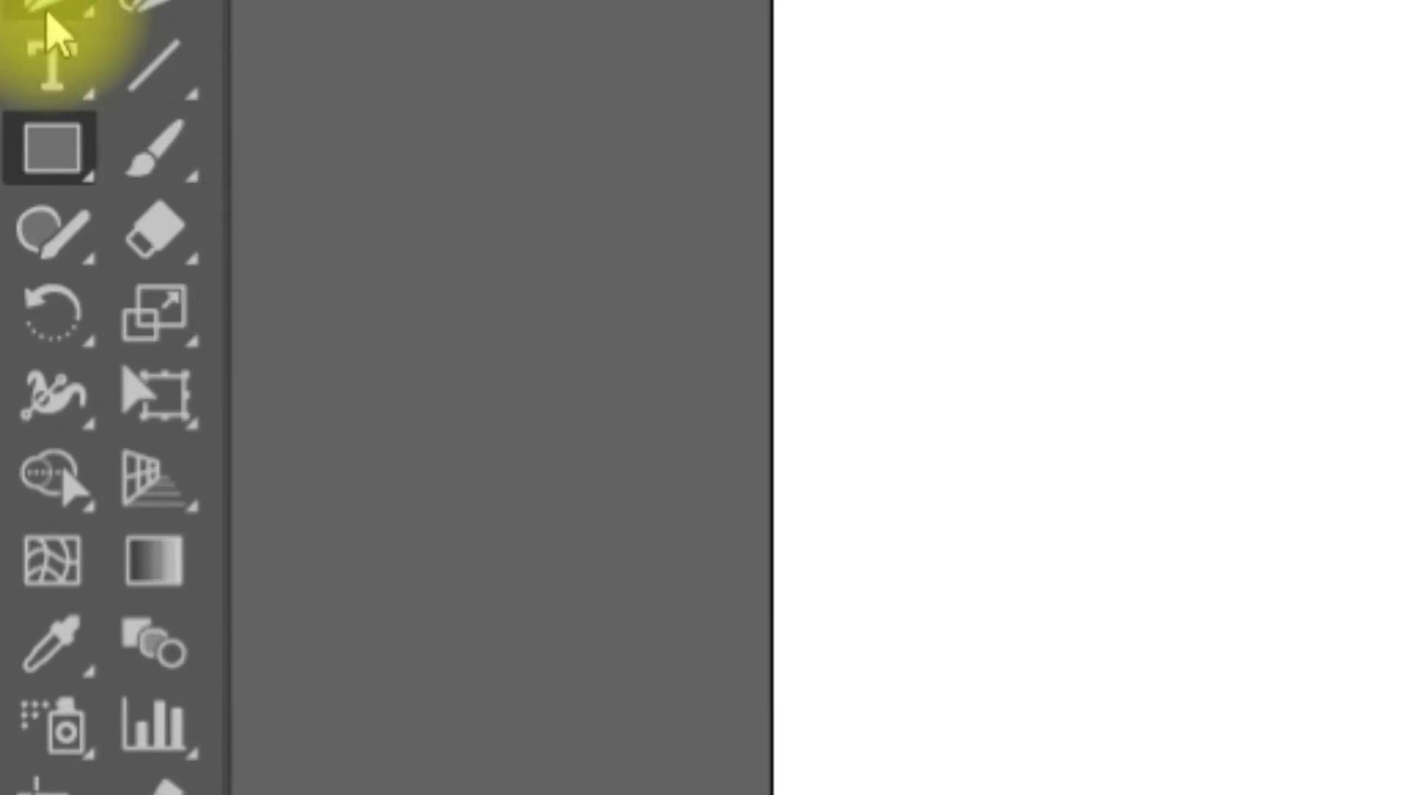
left_click(65, 5)
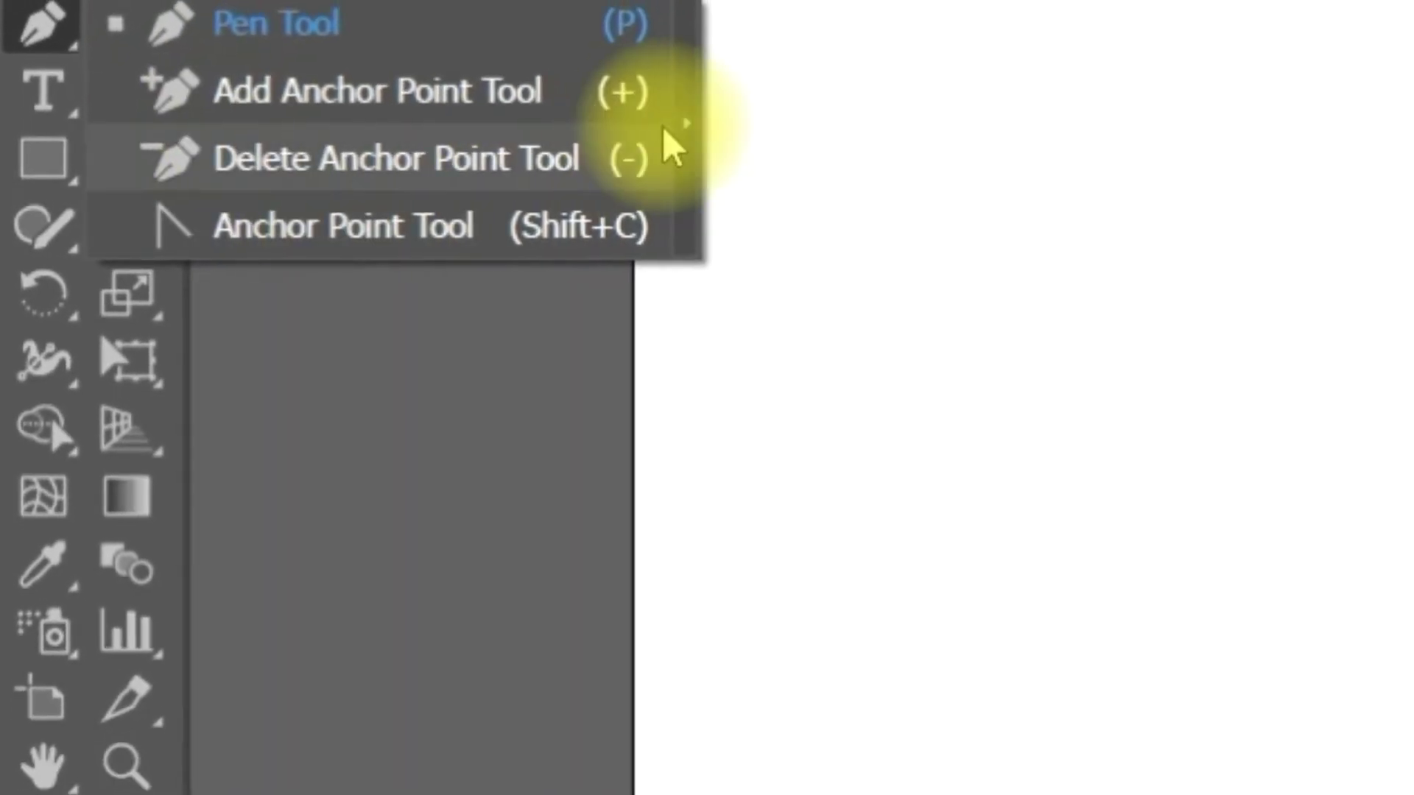
left_click(59, 62)
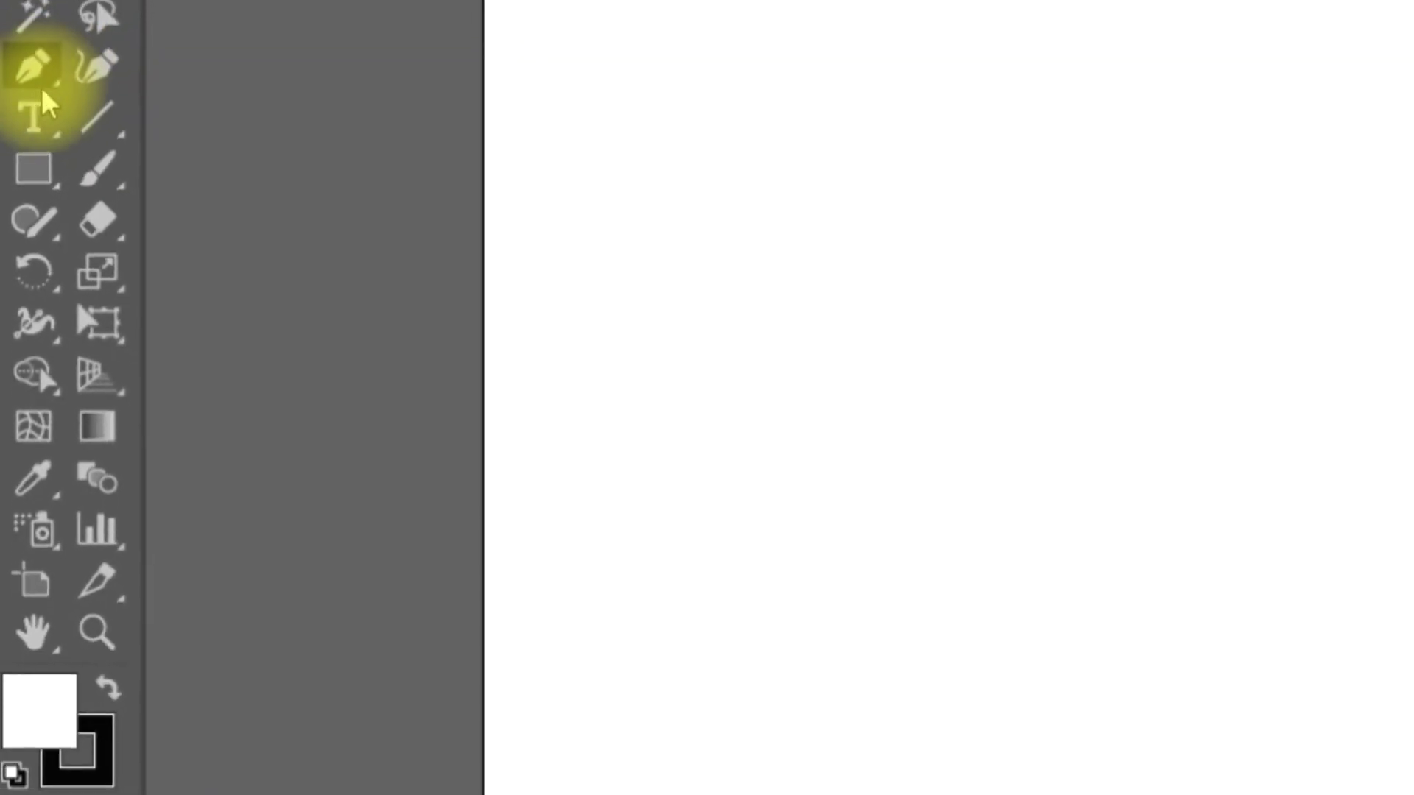
Tear off the Pen tools flyout into a floating panel and position it.
left_click(28, 117)
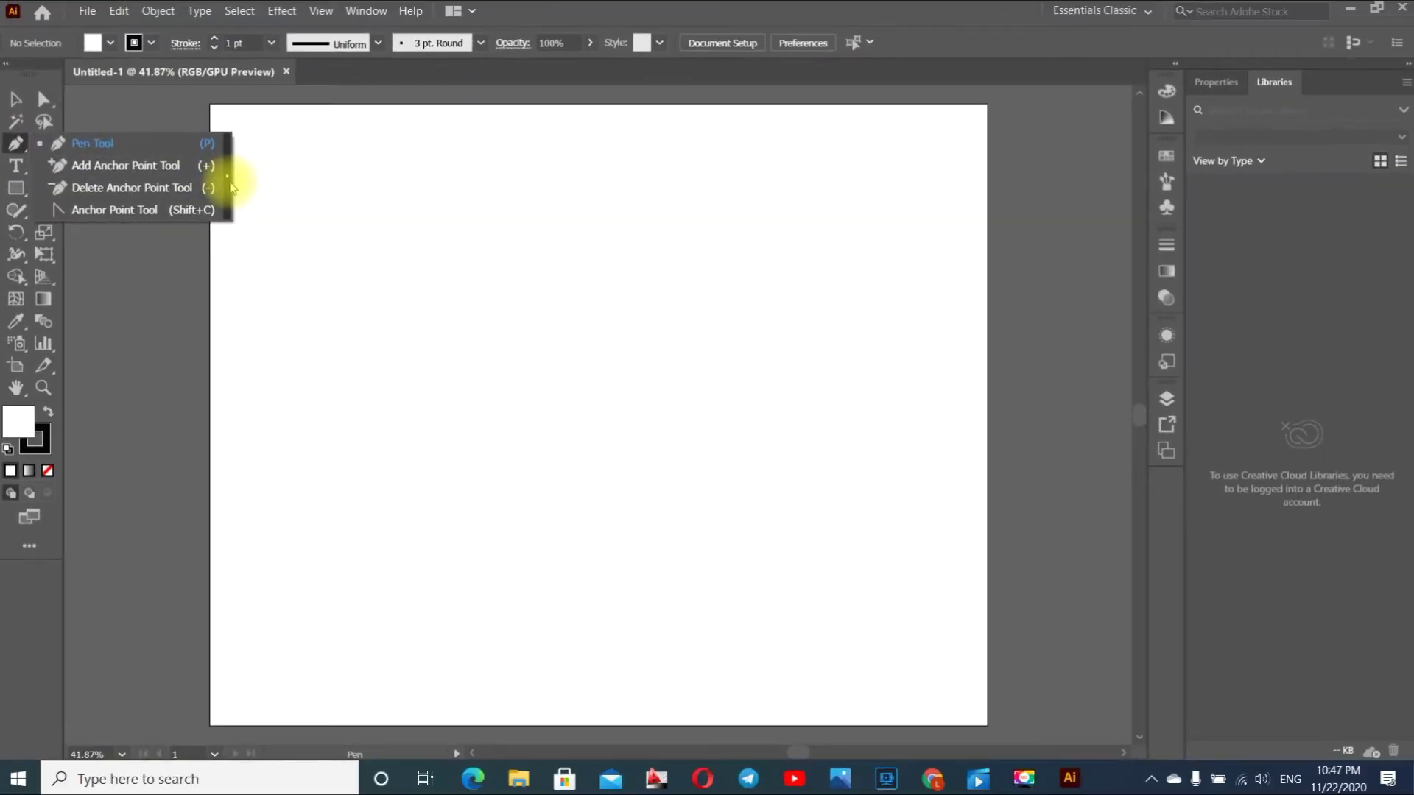
left_click(240, 187)
left_click_drag(173, 161, 236, 118)
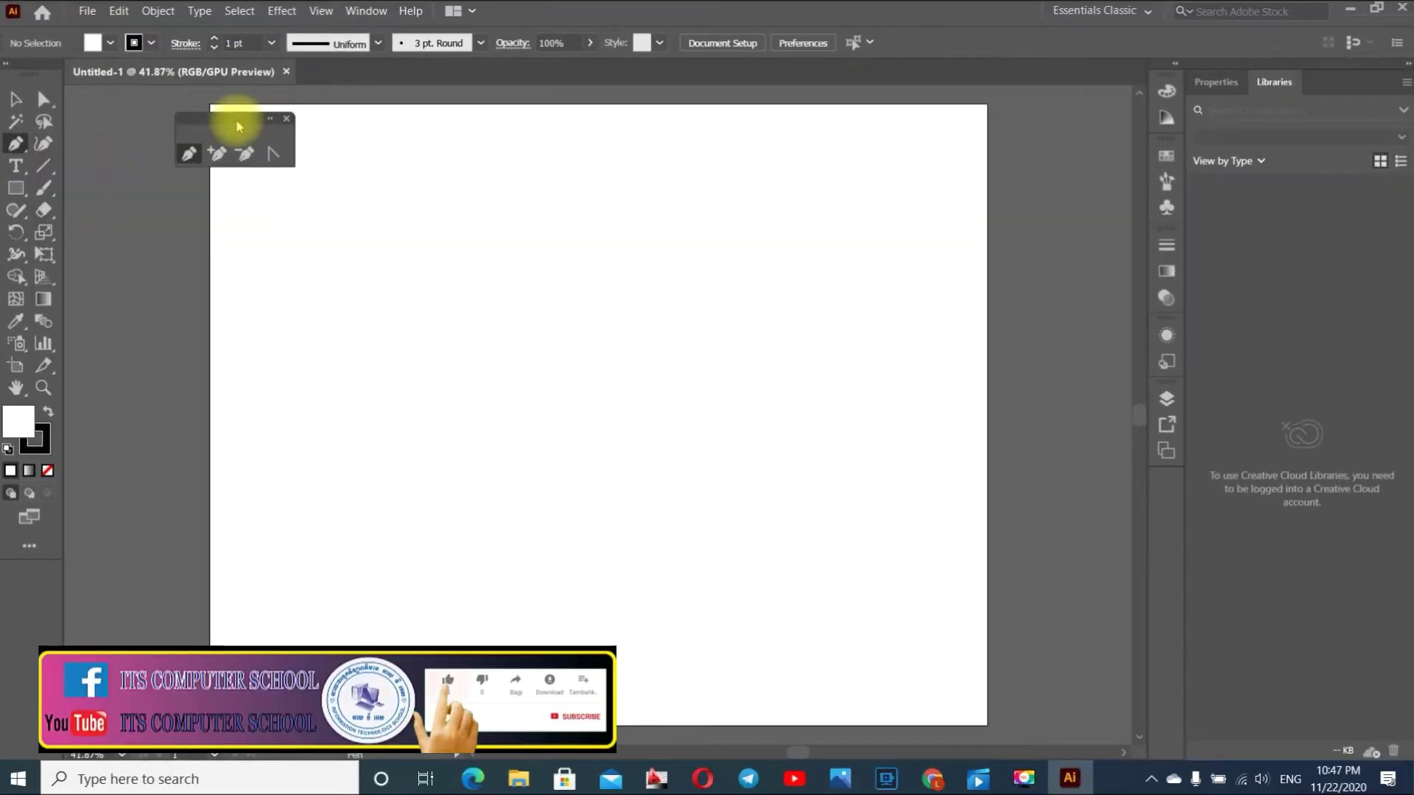
left_click_drag(209, 125, 103, 111)
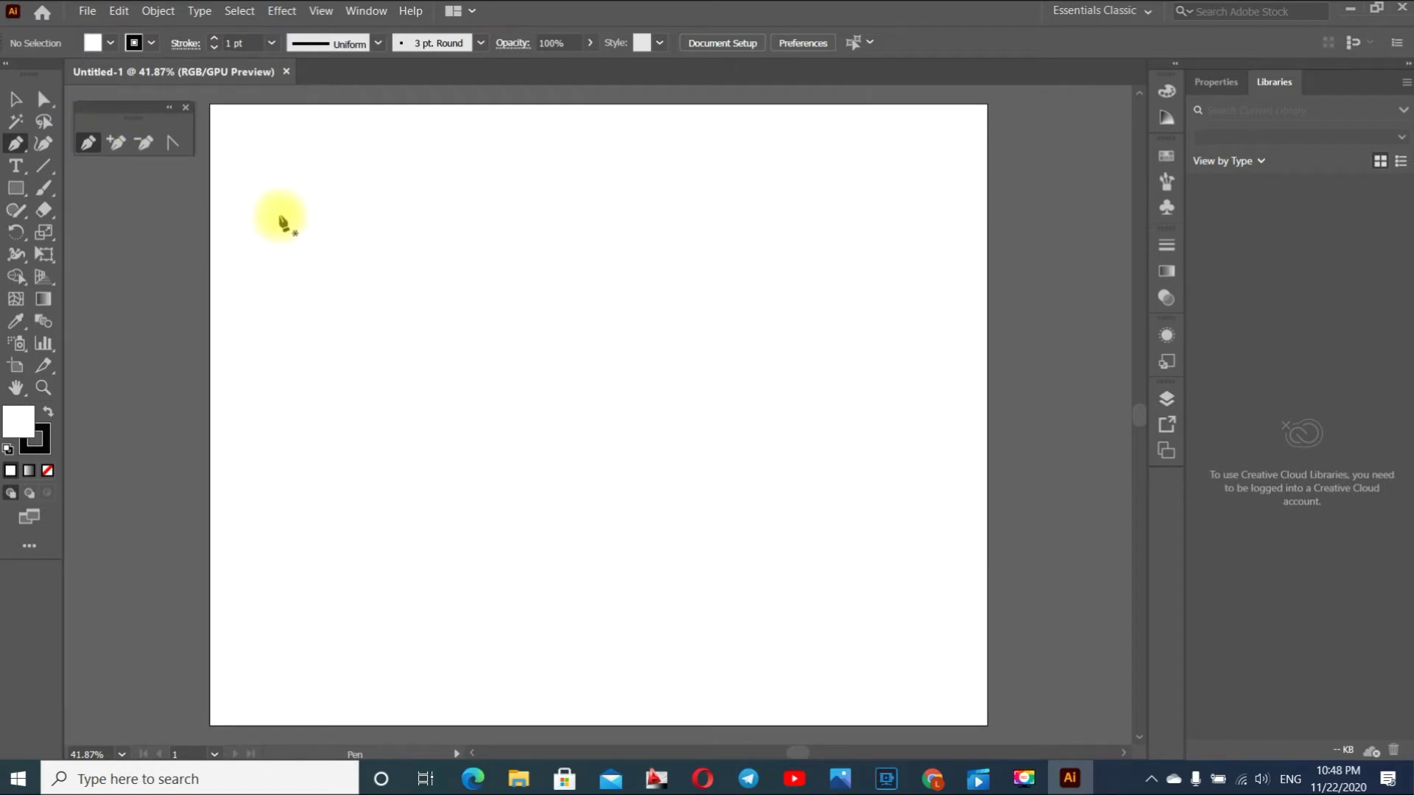
Draw a two-point straight horizontal line with the Pen tool and select it.
left_click(255, 209)
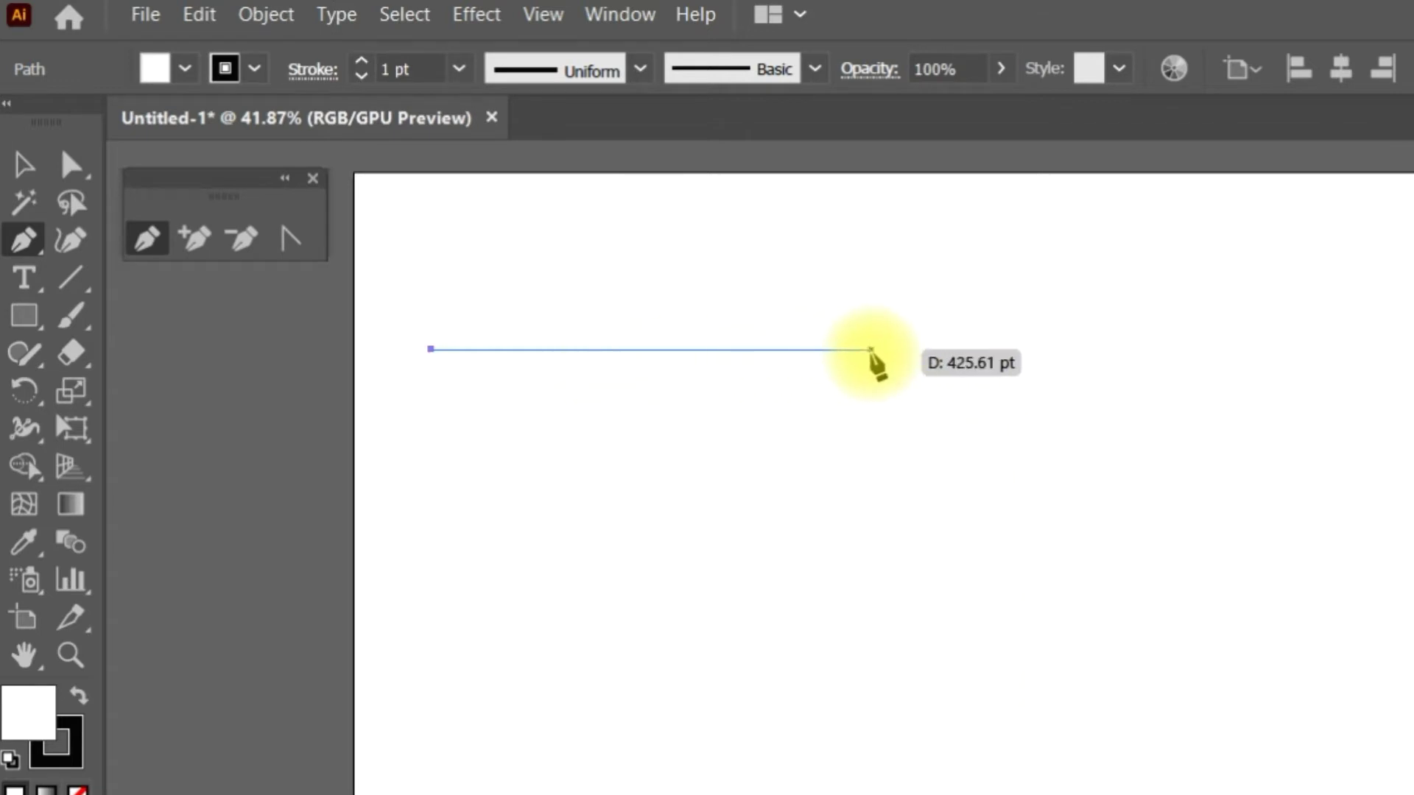
left_click(871, 349)
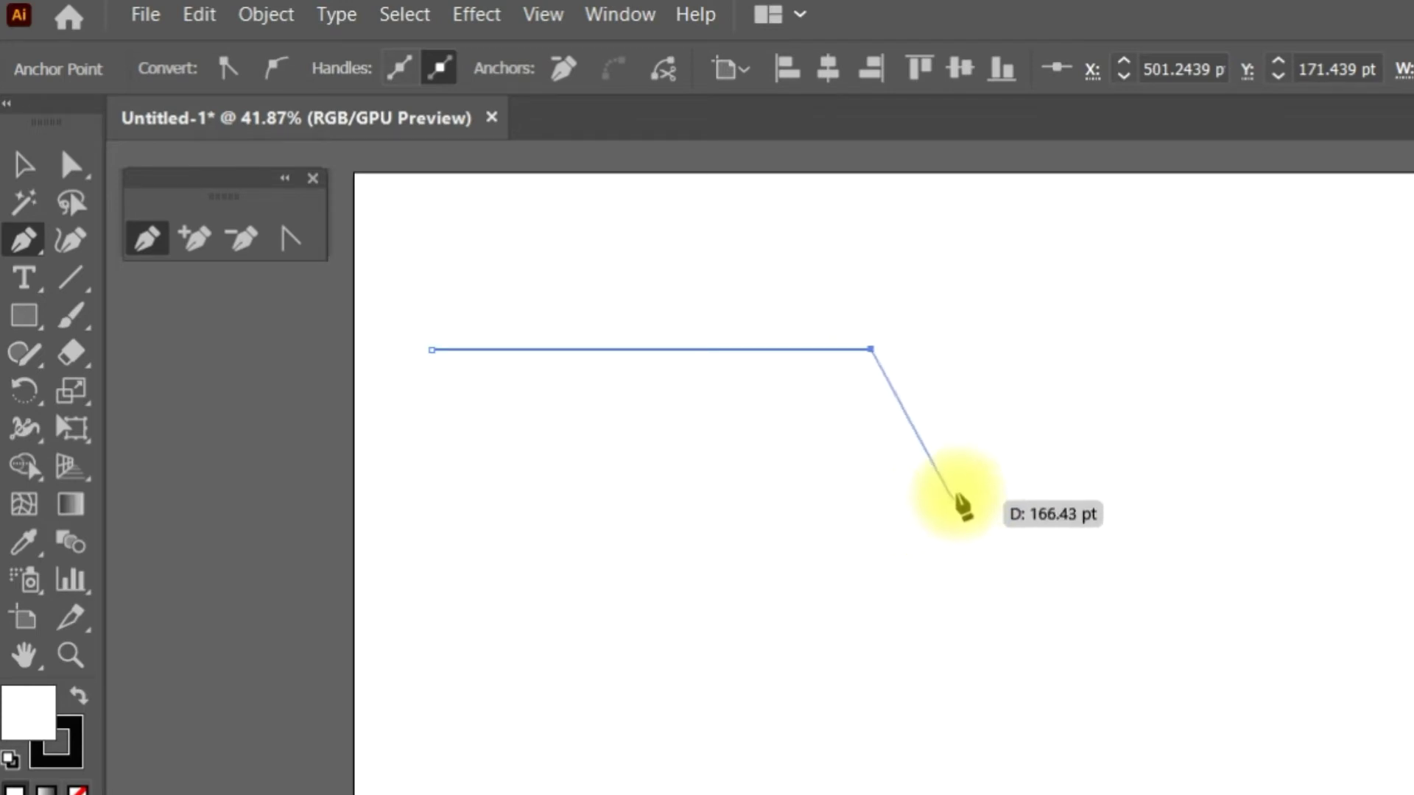
key("Escape")
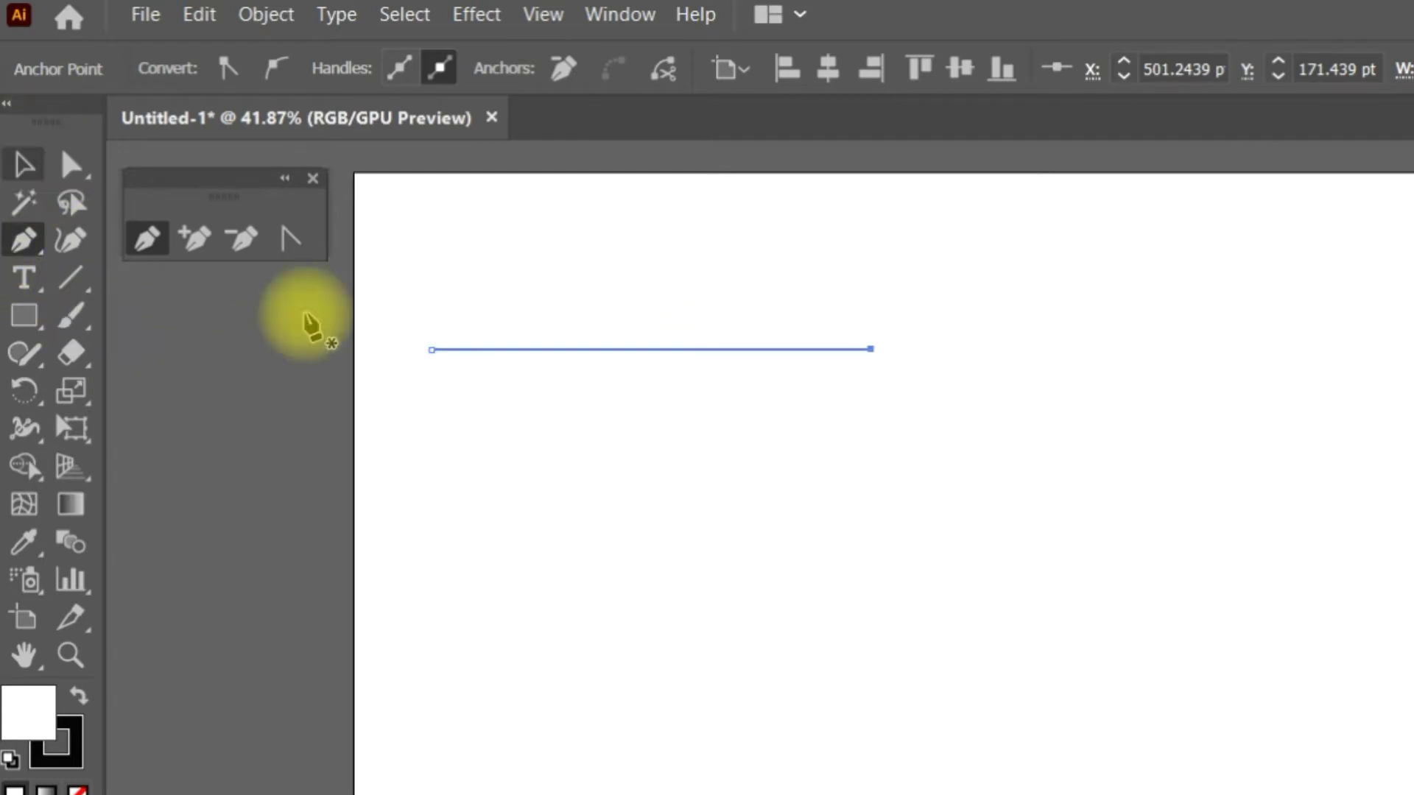
left_click(24, 163)
left_click(556, 346)
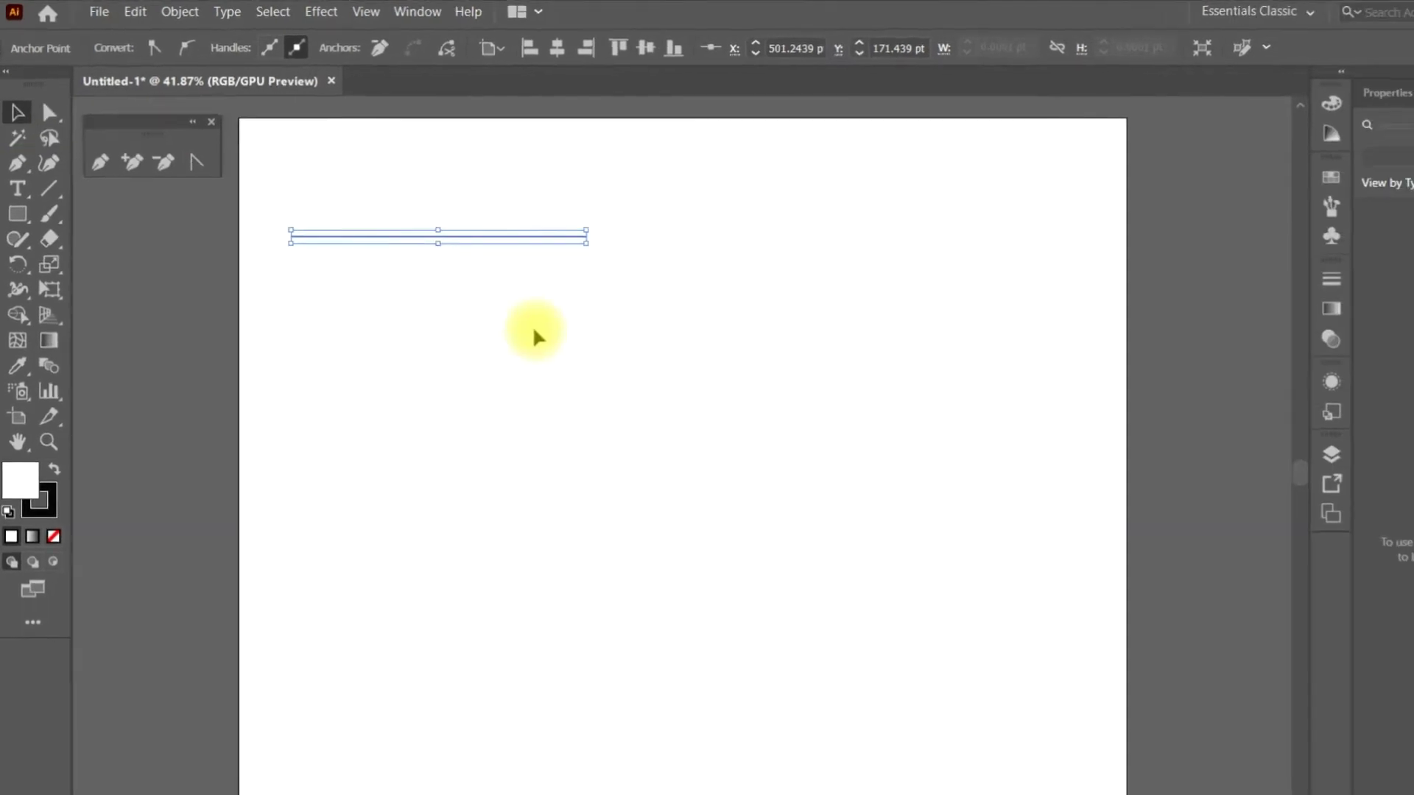
Give the line a 7 pt green stroke, leaving the fill unchanged.
left_click(405, 263)
left_click(410, 211)
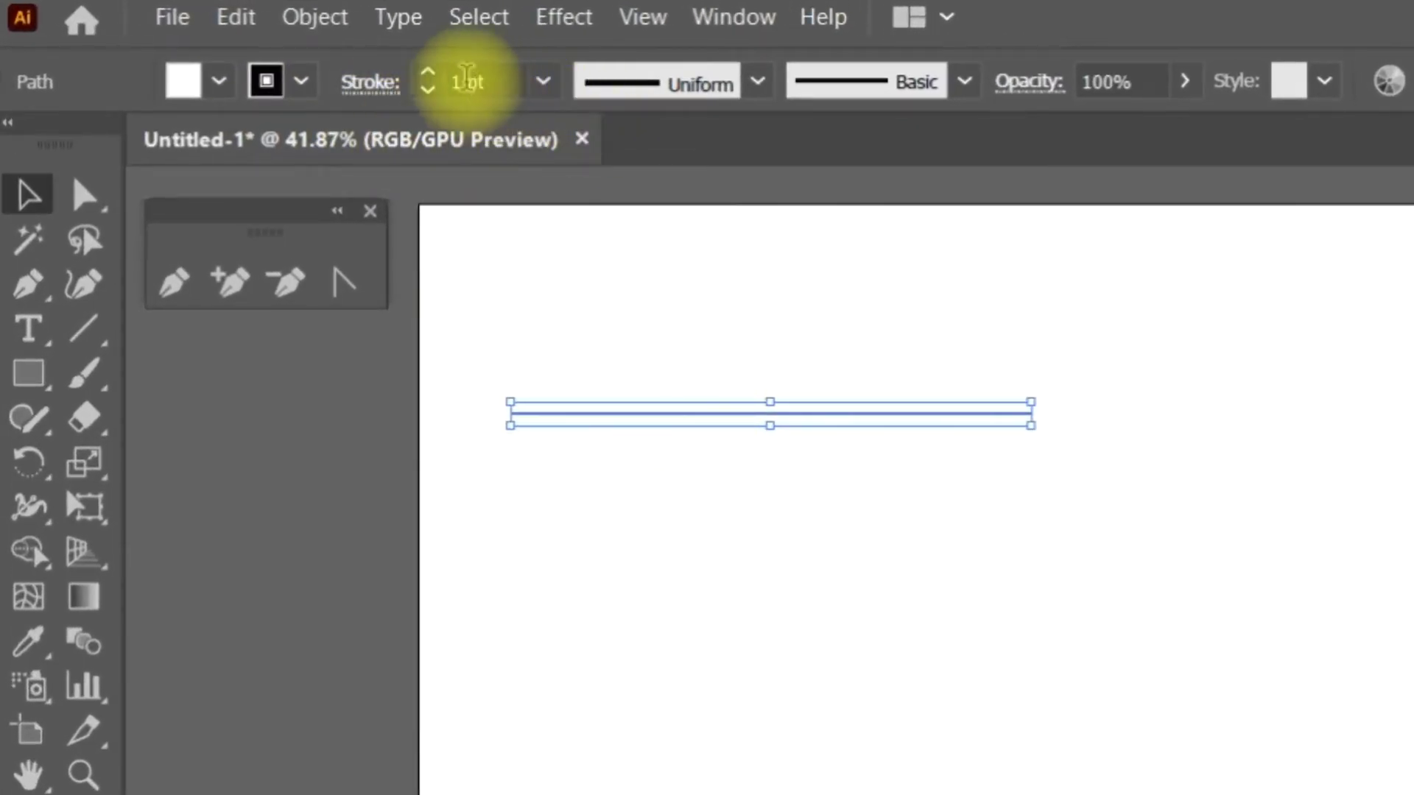
left_click(542, 83)
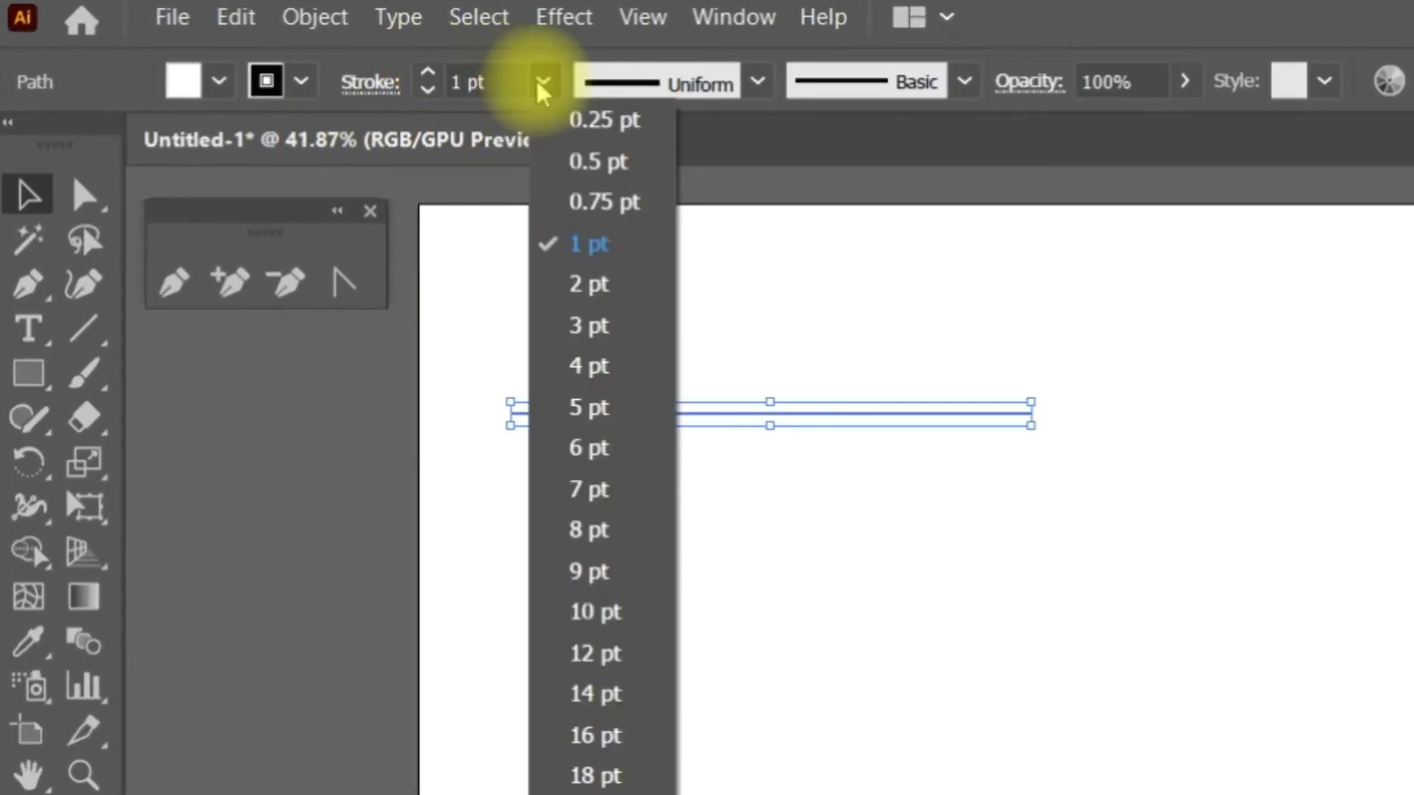
left_click(582, 490)
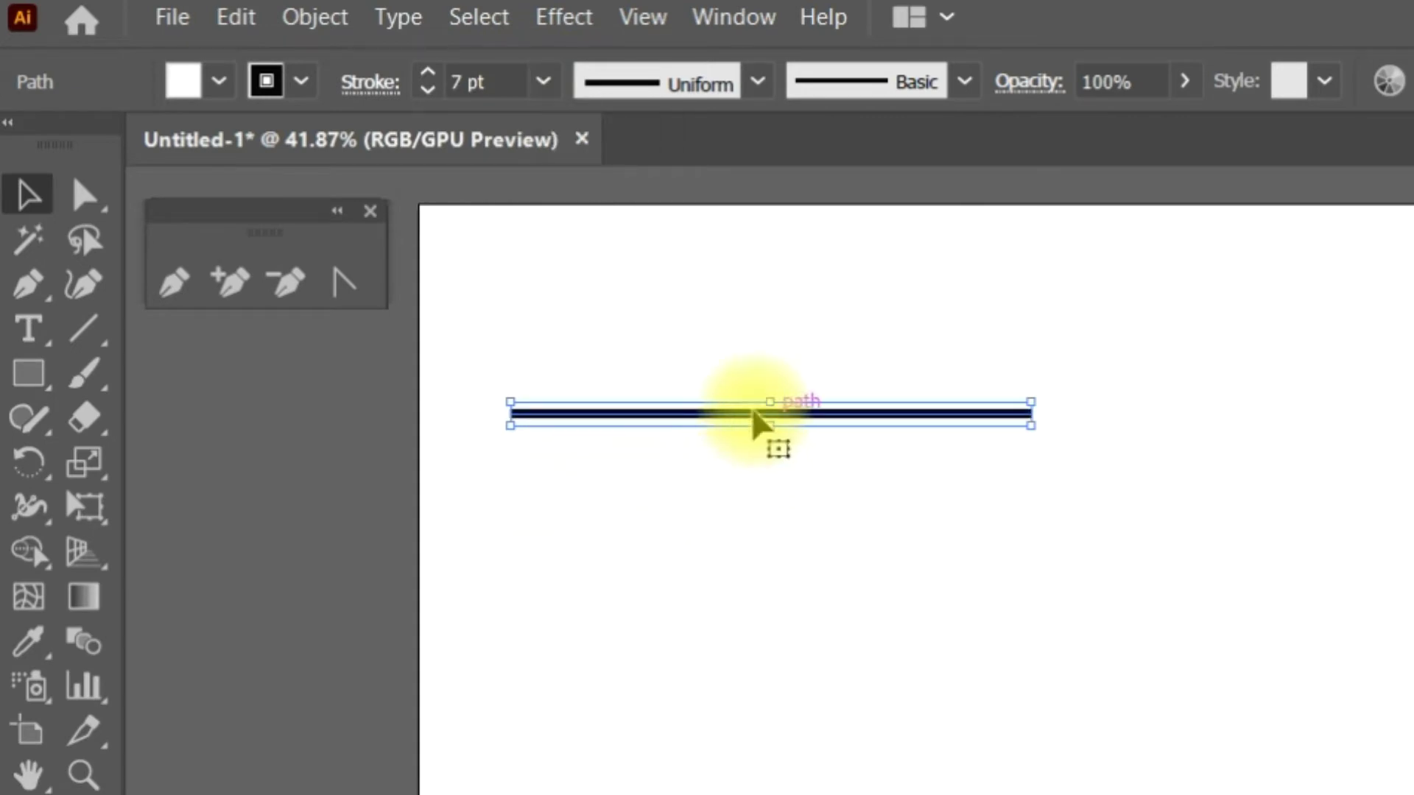
left_click(301, 81)
left_click(221, 171)
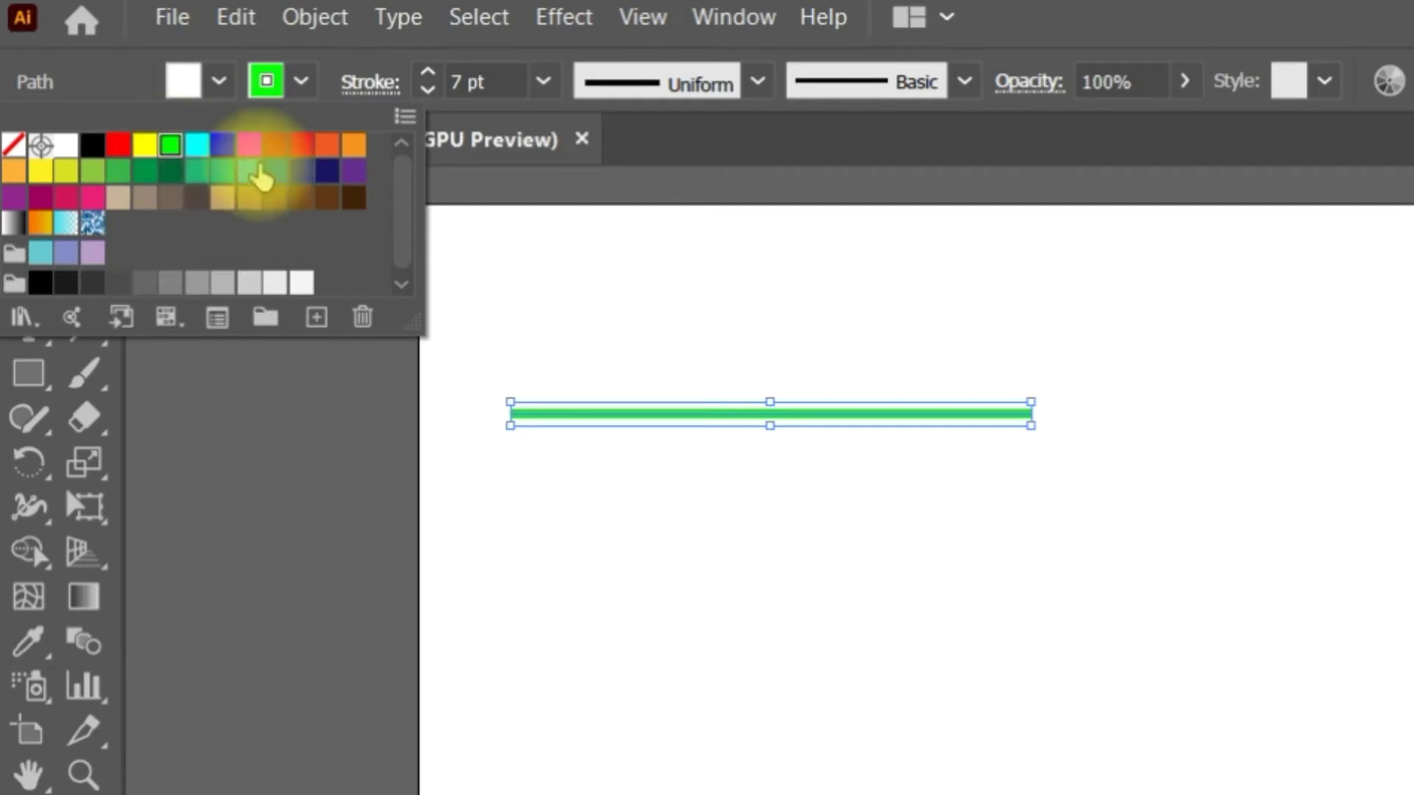
left_click(217, 82)
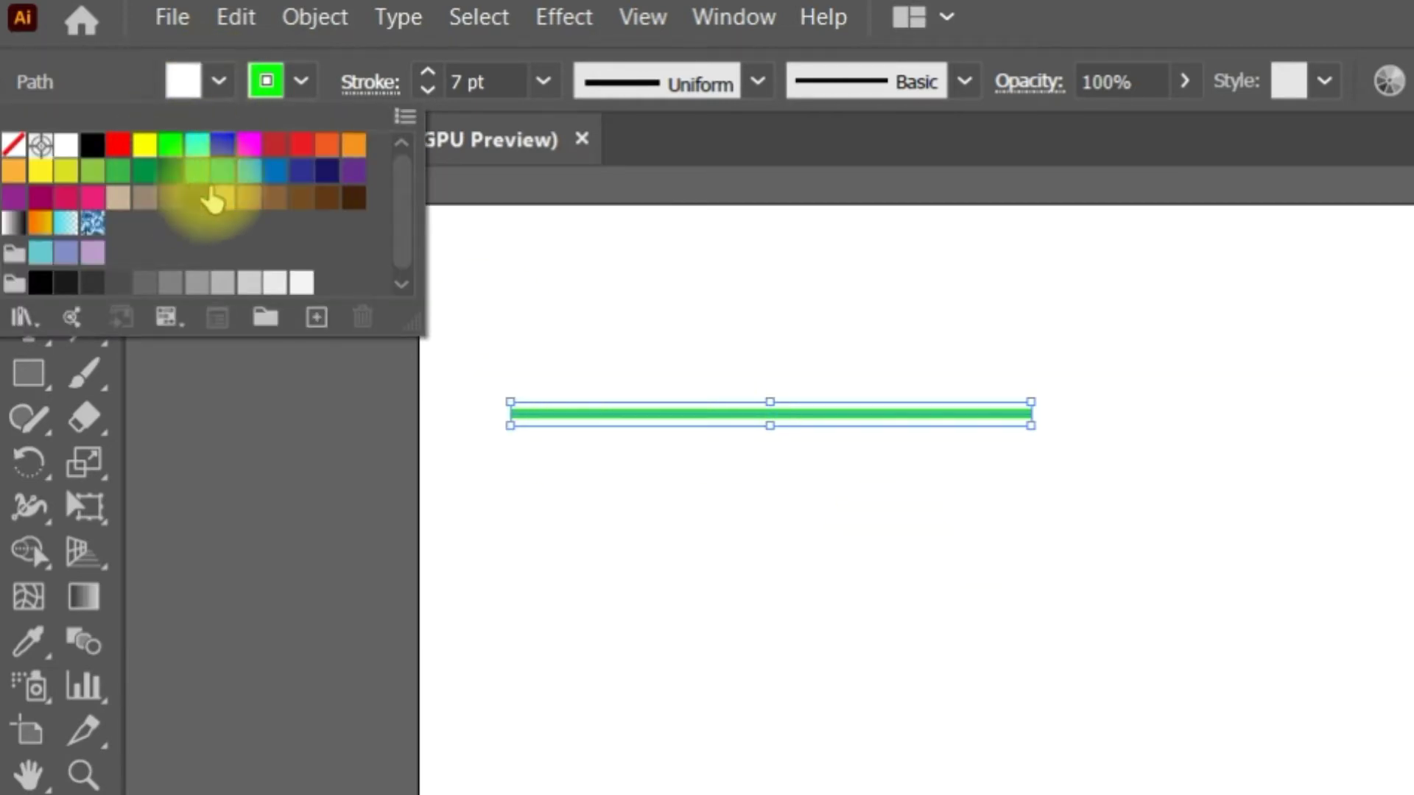
left_click(815, 537)
Stretch the green line's right end further to the right.
left_click(648, 505)
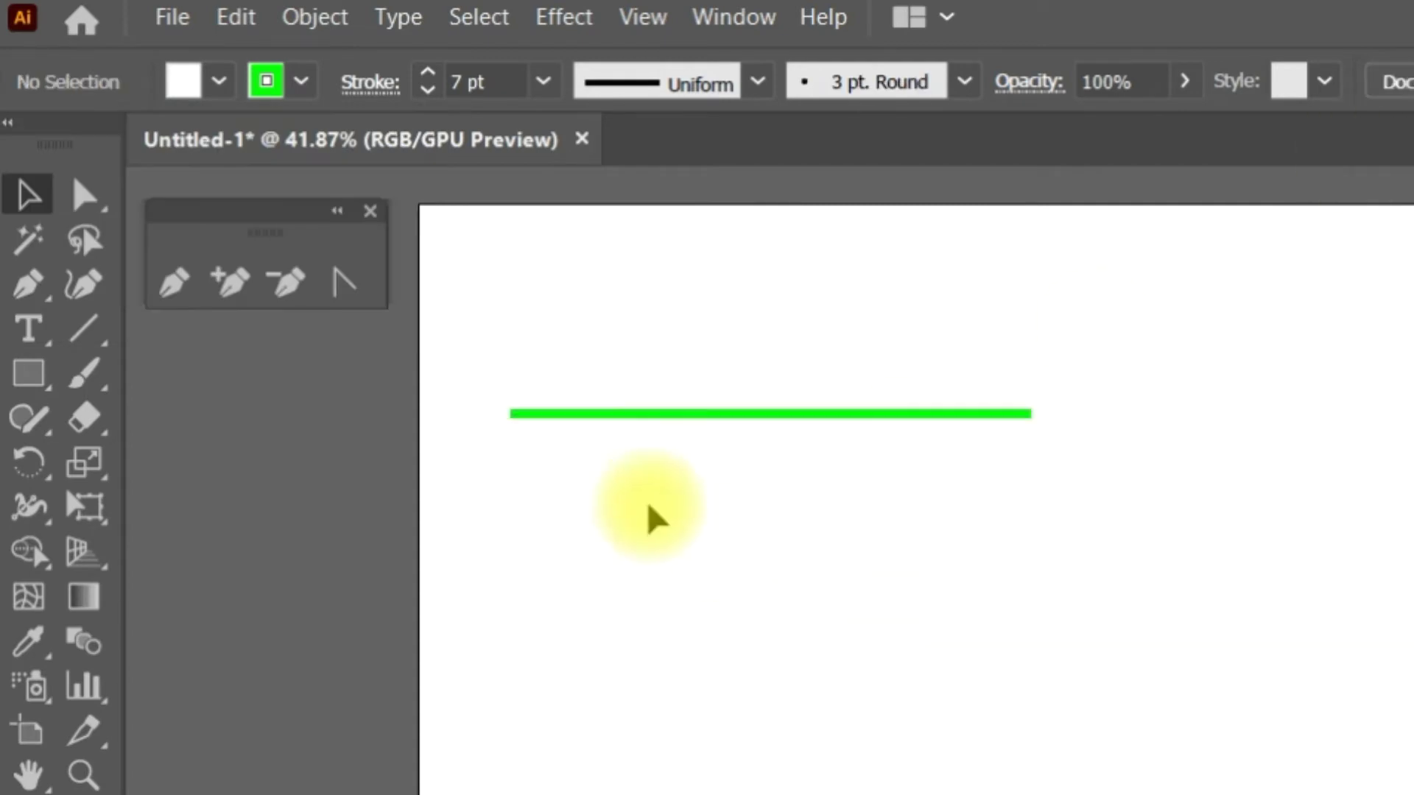
left_click(850, 413)
left_click_drag(1030, 403, 1263, 442)
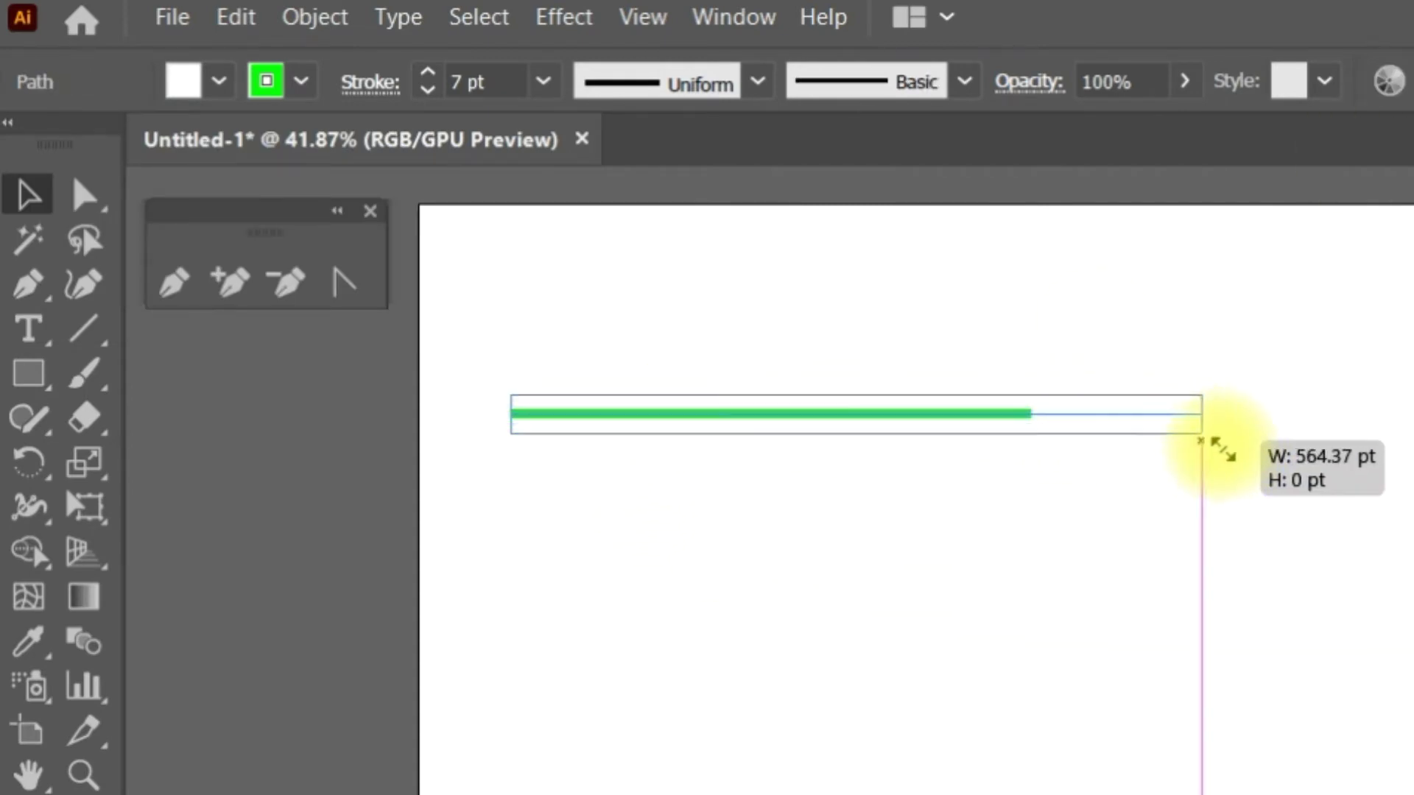
left_click(475, 626)
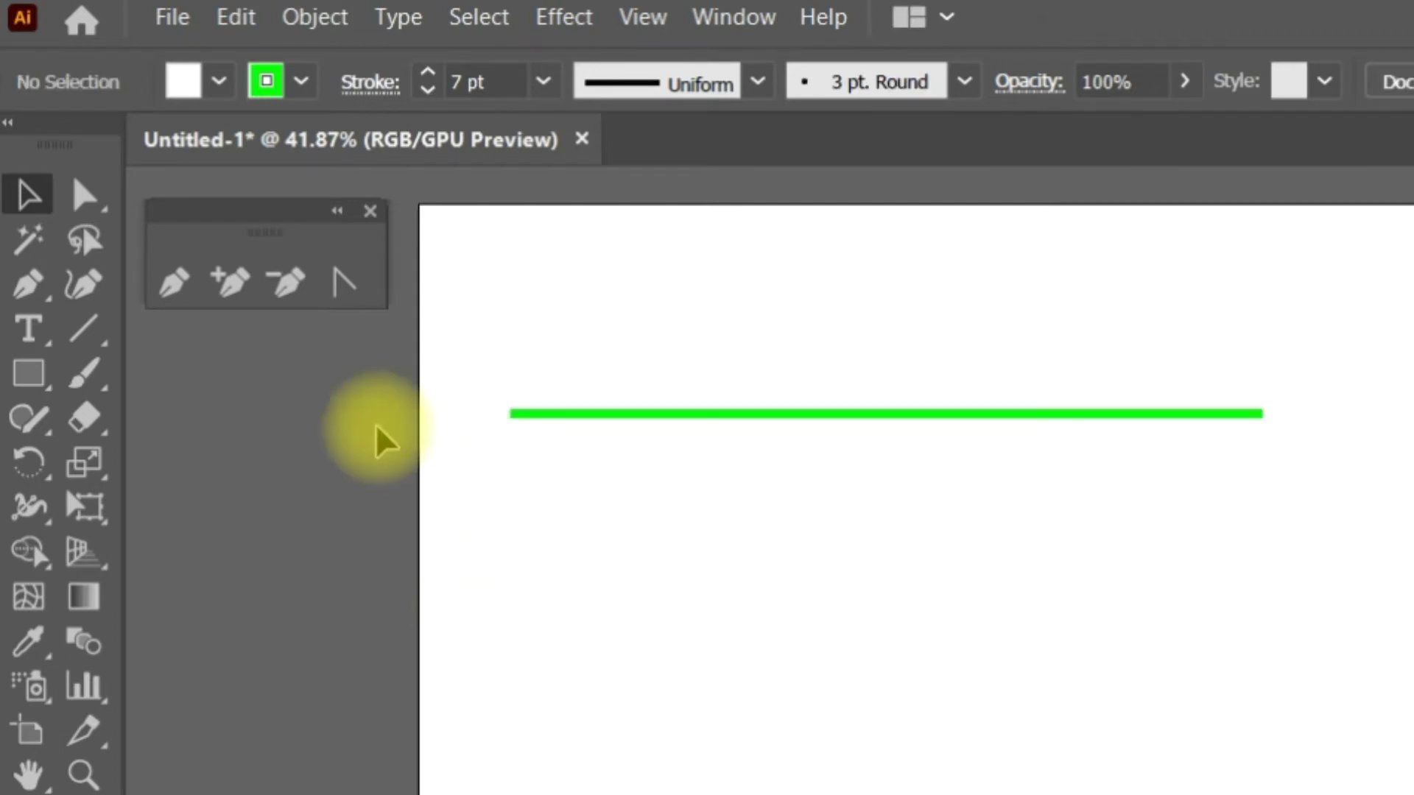
left_click(173, 286)
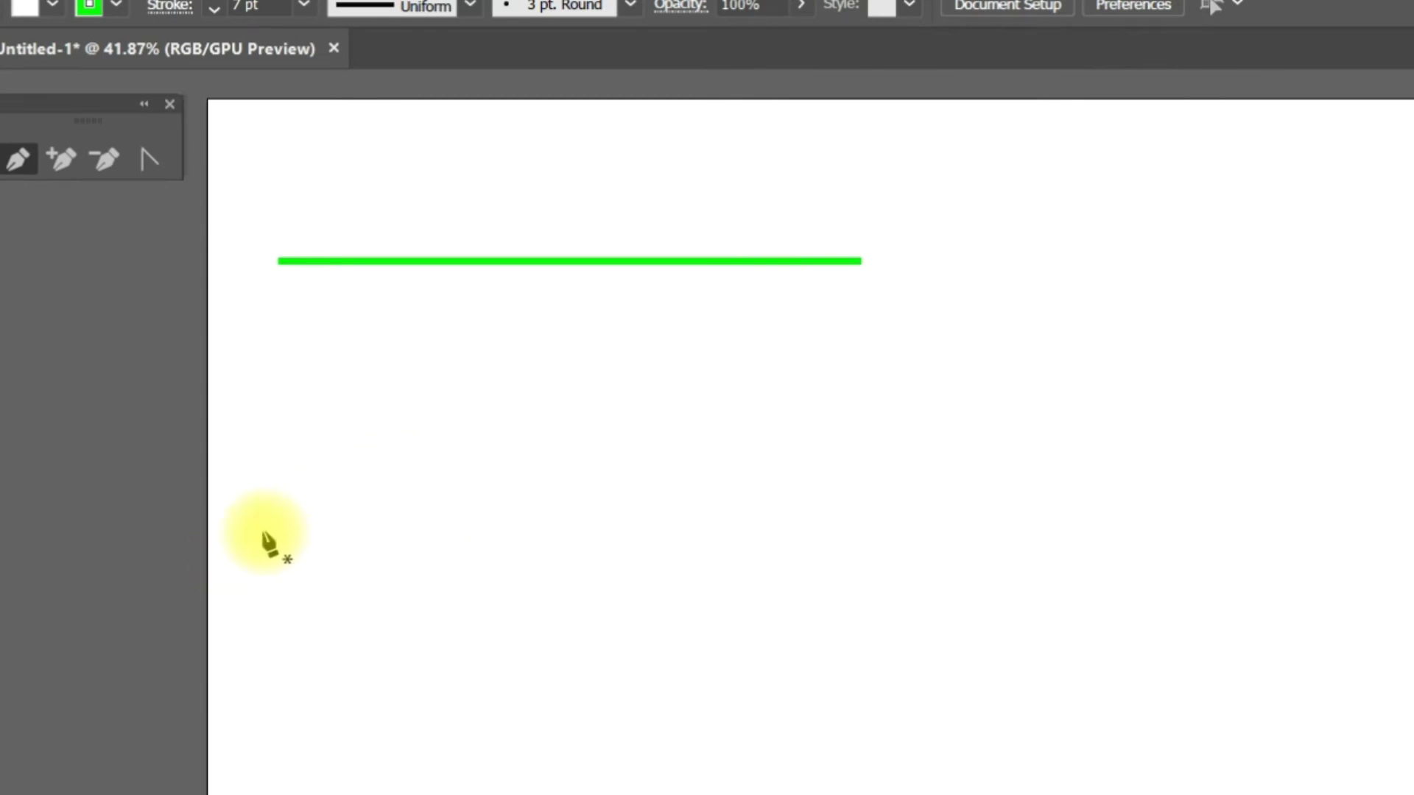
Draw a smooth curved path with several peaks and valleys beneath the straight line.
left_click(303, 553)
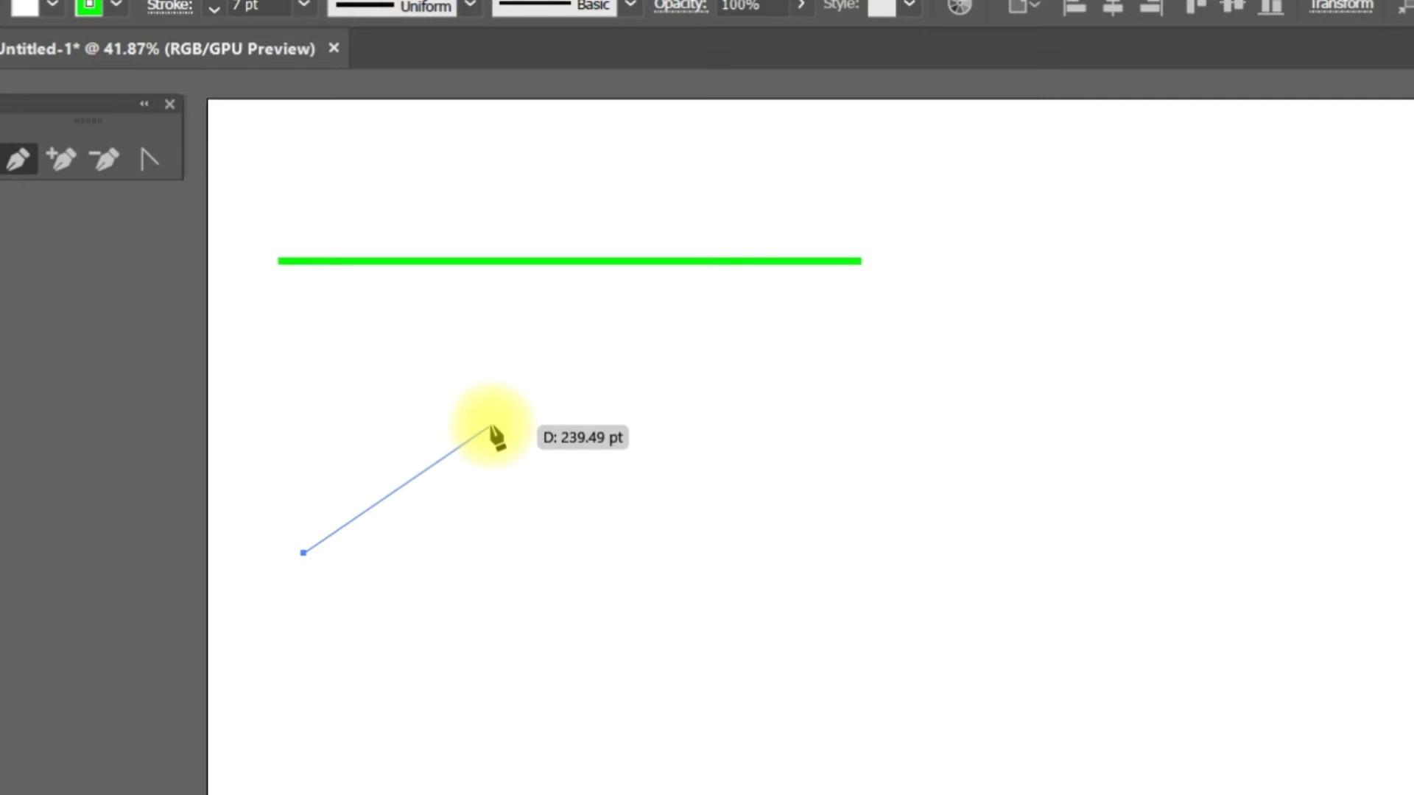
left_click_drag(598, 435, 611, 456)
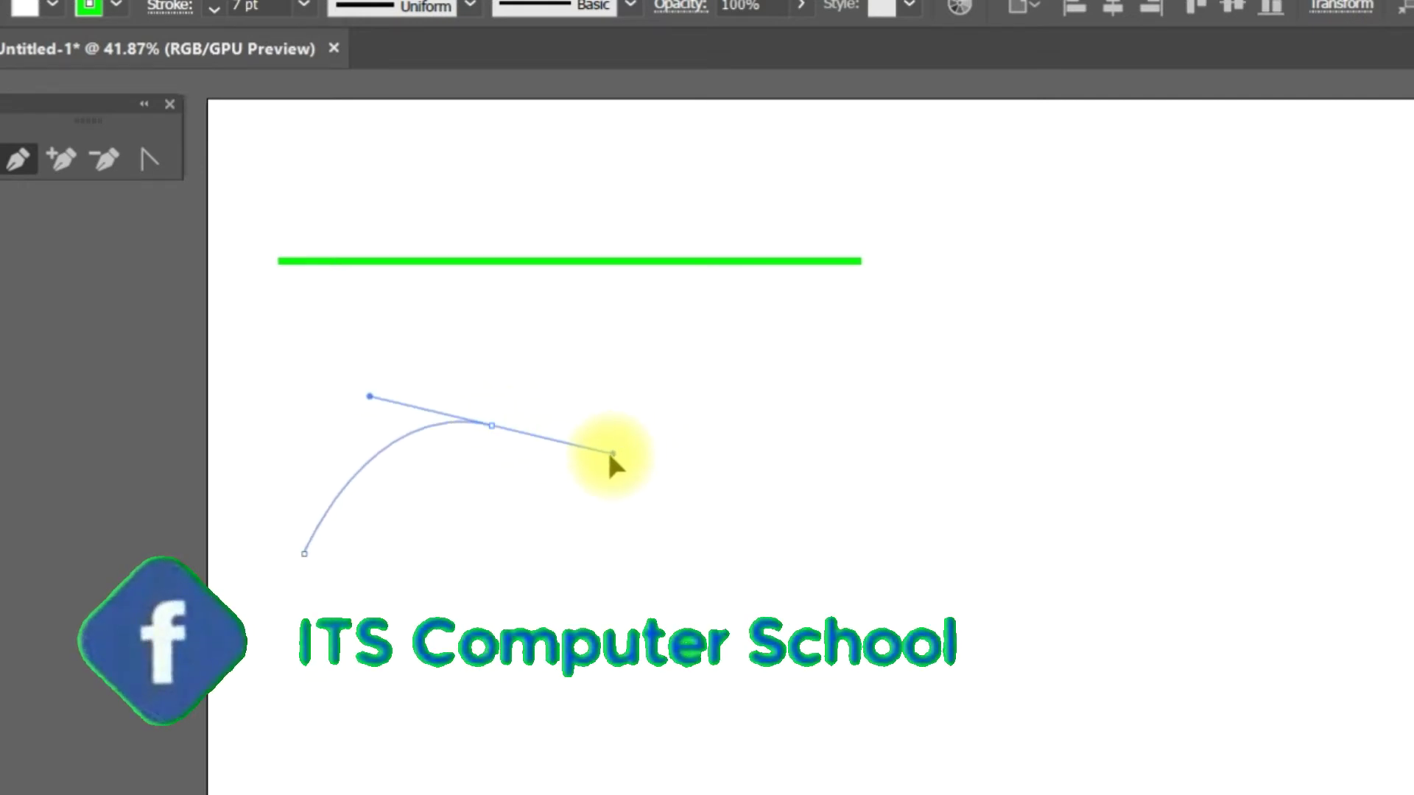
left_click_drag(610, 455, 636, 456)
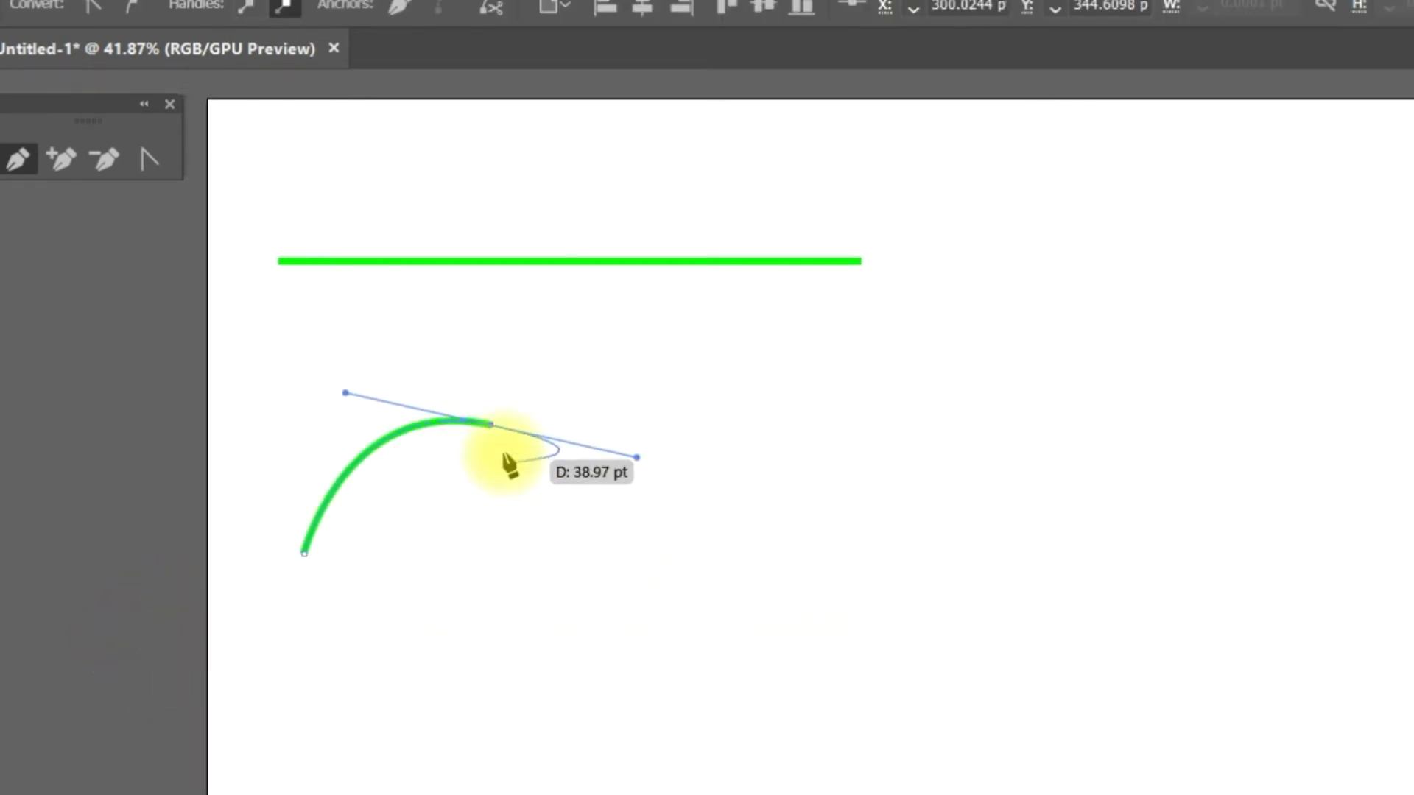
mouse_move(657, 567)
left_mouse_down()
mouse_move(683, 569)
mouse_move(655, 608)
left_mouse_up()
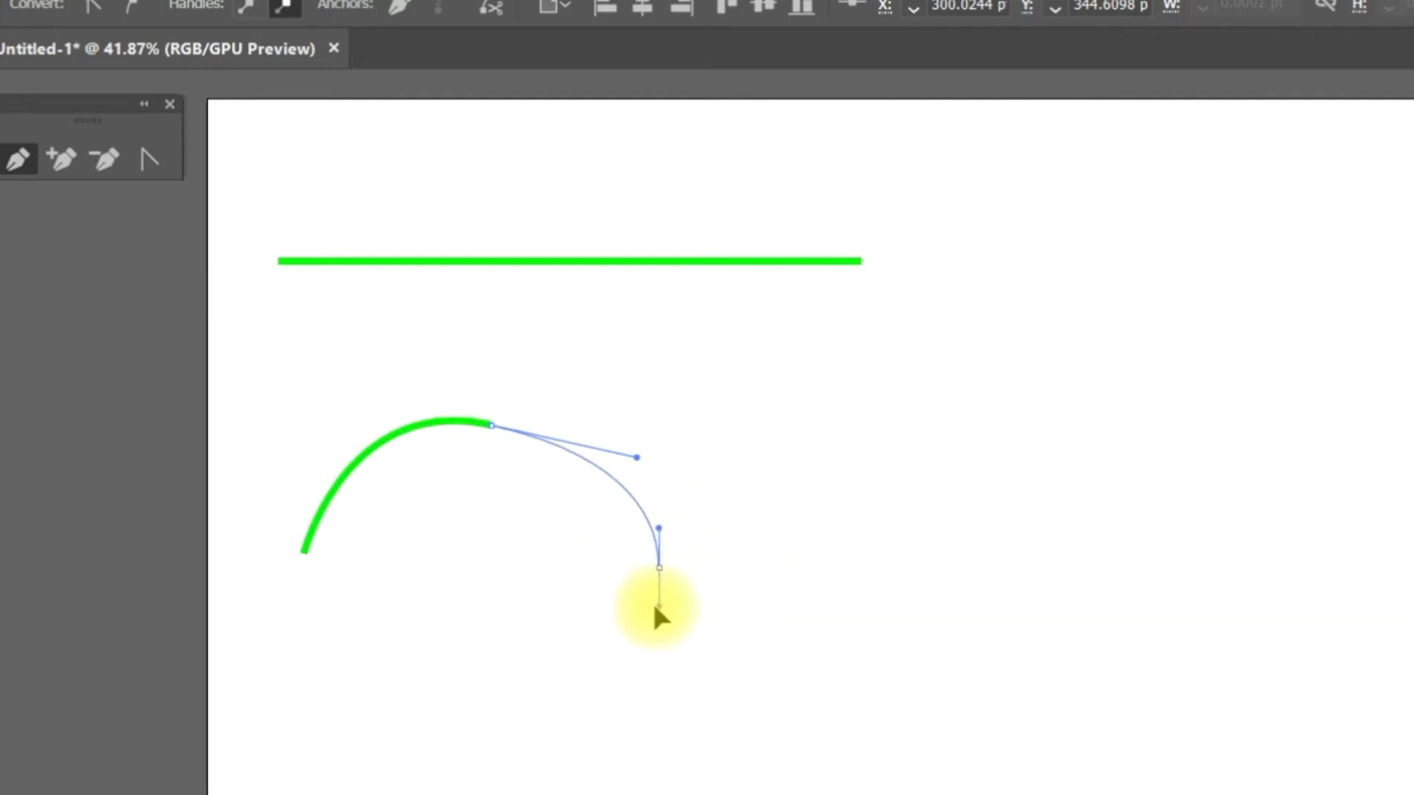
left_click_drag(655, 608, 708, 563)
left_click_drag(803, 421, 851, 393)
left_click_drag(920, 515, 993, 581)
left_click_drag(1070, 480, 1094, 365)
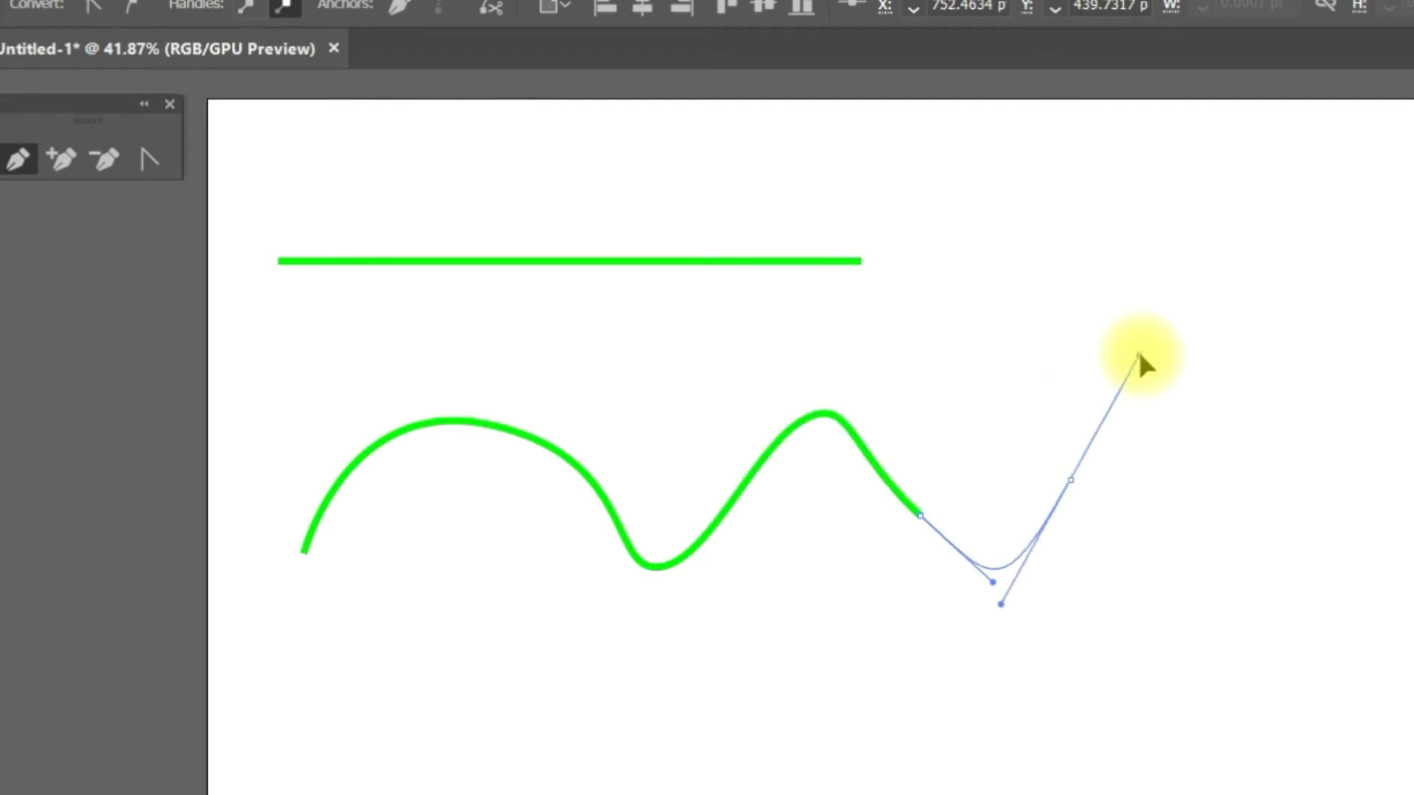
mouse_move(1260, 477)
left_mouse_down()
mouse_move(1285, 485)
mouse_move(1271, 530)
mouse_move(1257, 492)
left_mouse_up()
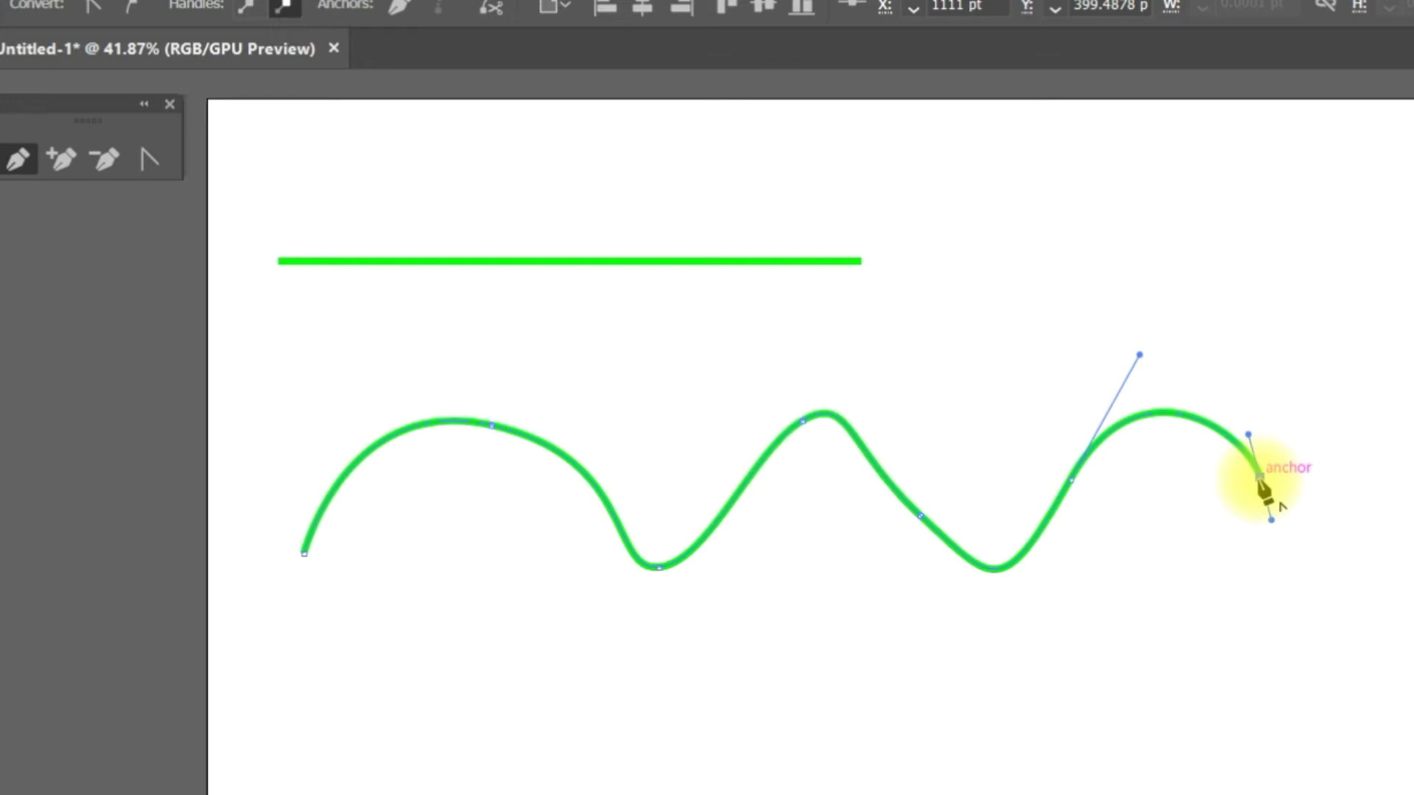
left_click_drag(1260, 478, 1270, 424)
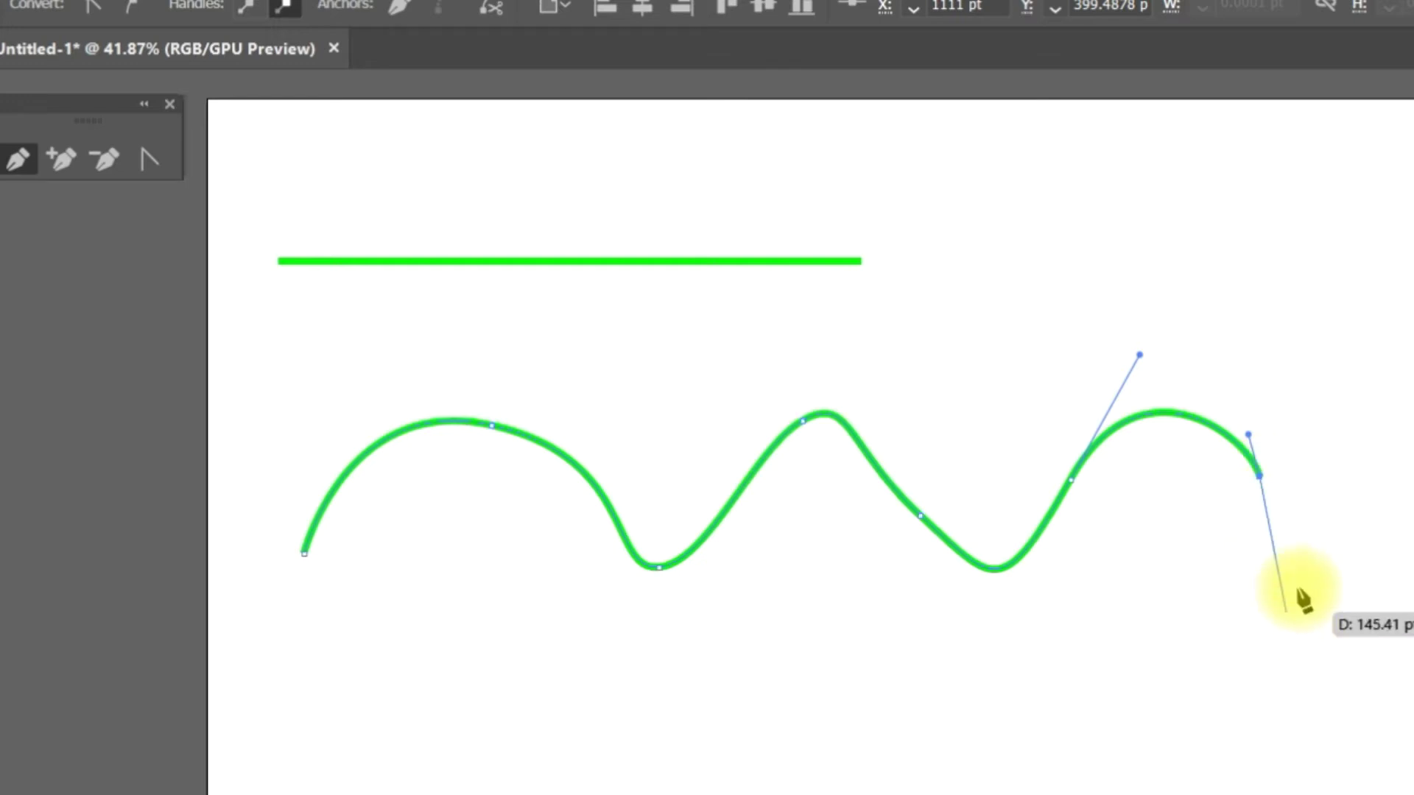
mouse_move(1274, 434)
left_mouse_down()
mouse_move(1299, 539)
mouse_move(1273, 553)
left_mouse_up()
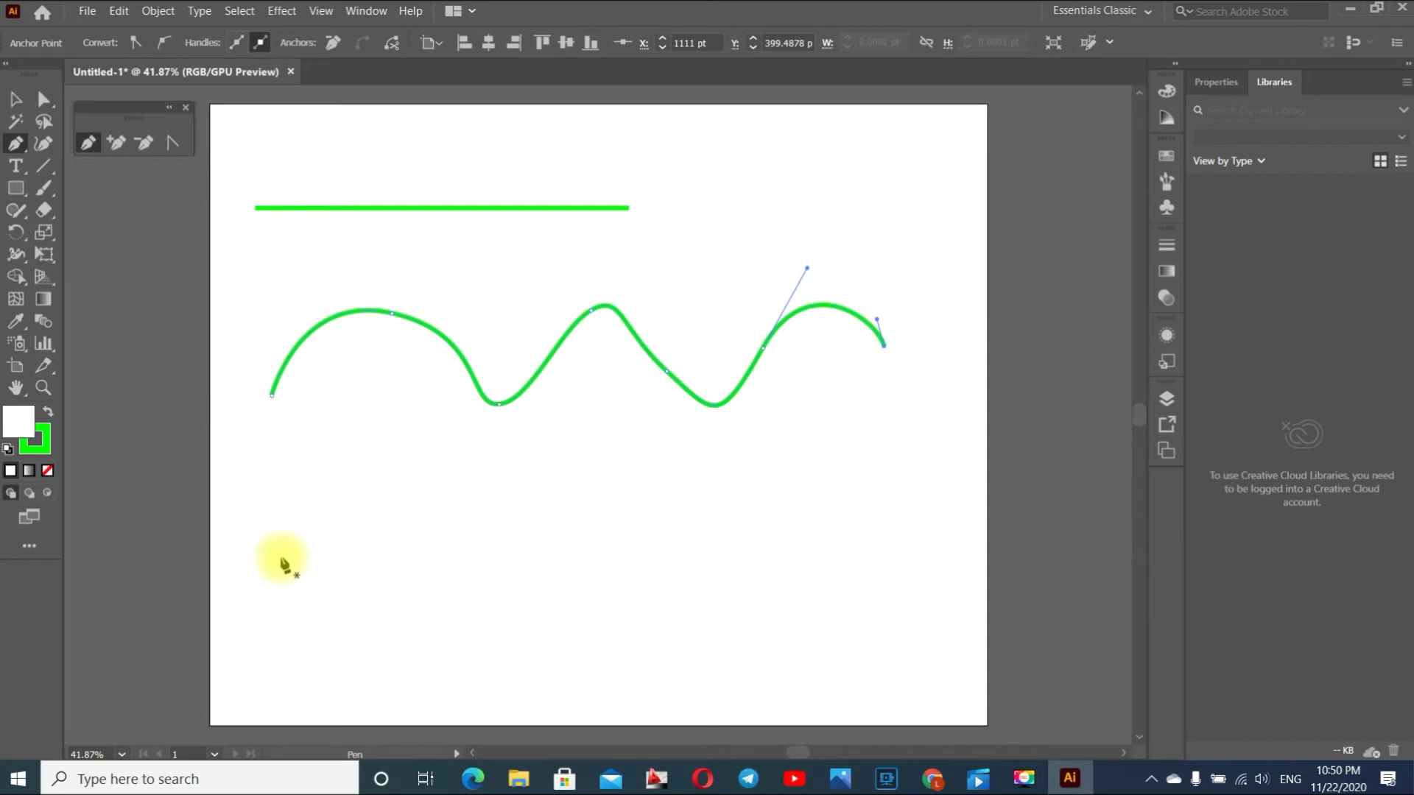
Draw a second, taller wavy path below the first wave, rising to the upper right.
left_click_drag(282, 553, 373, 480)
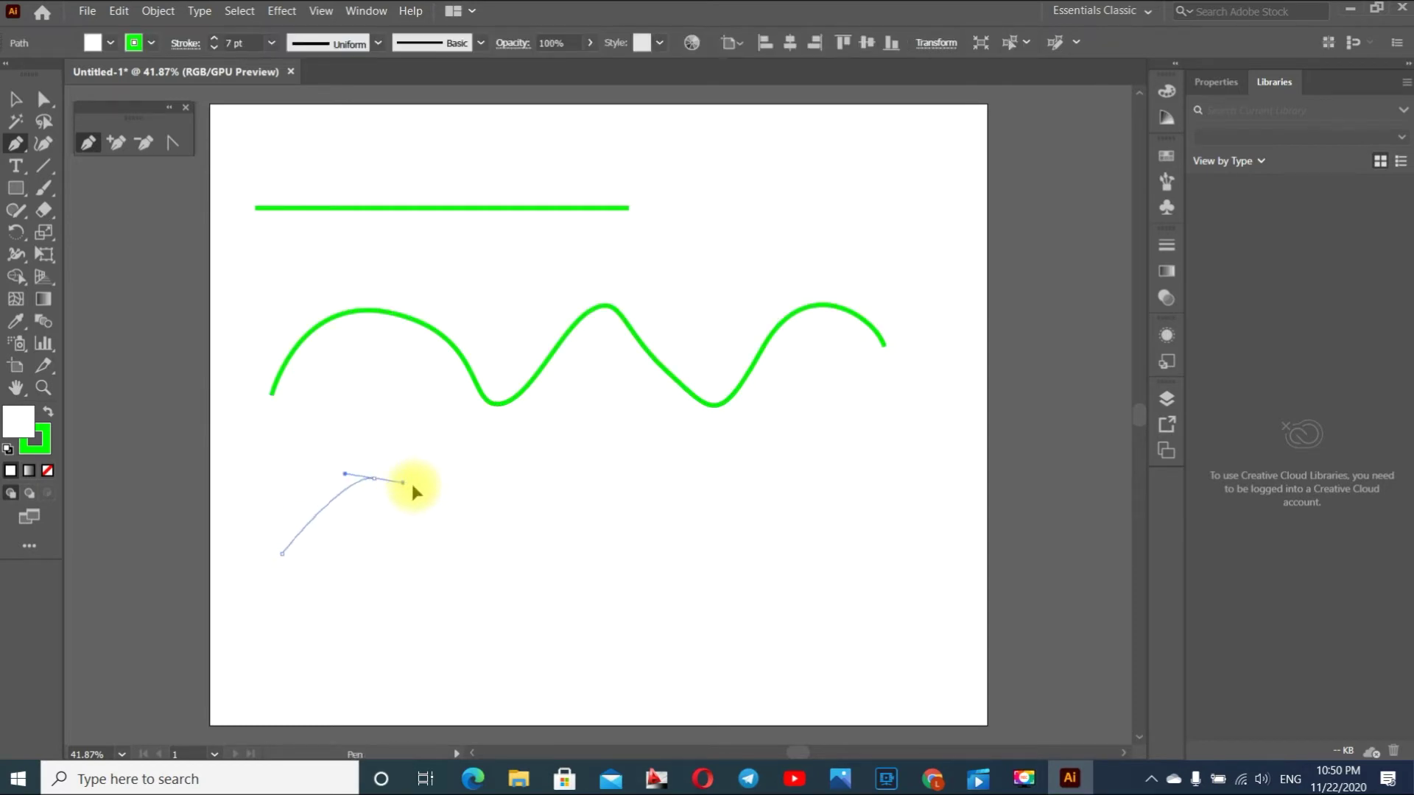
left_click_drag(439, 491, 418, 509)
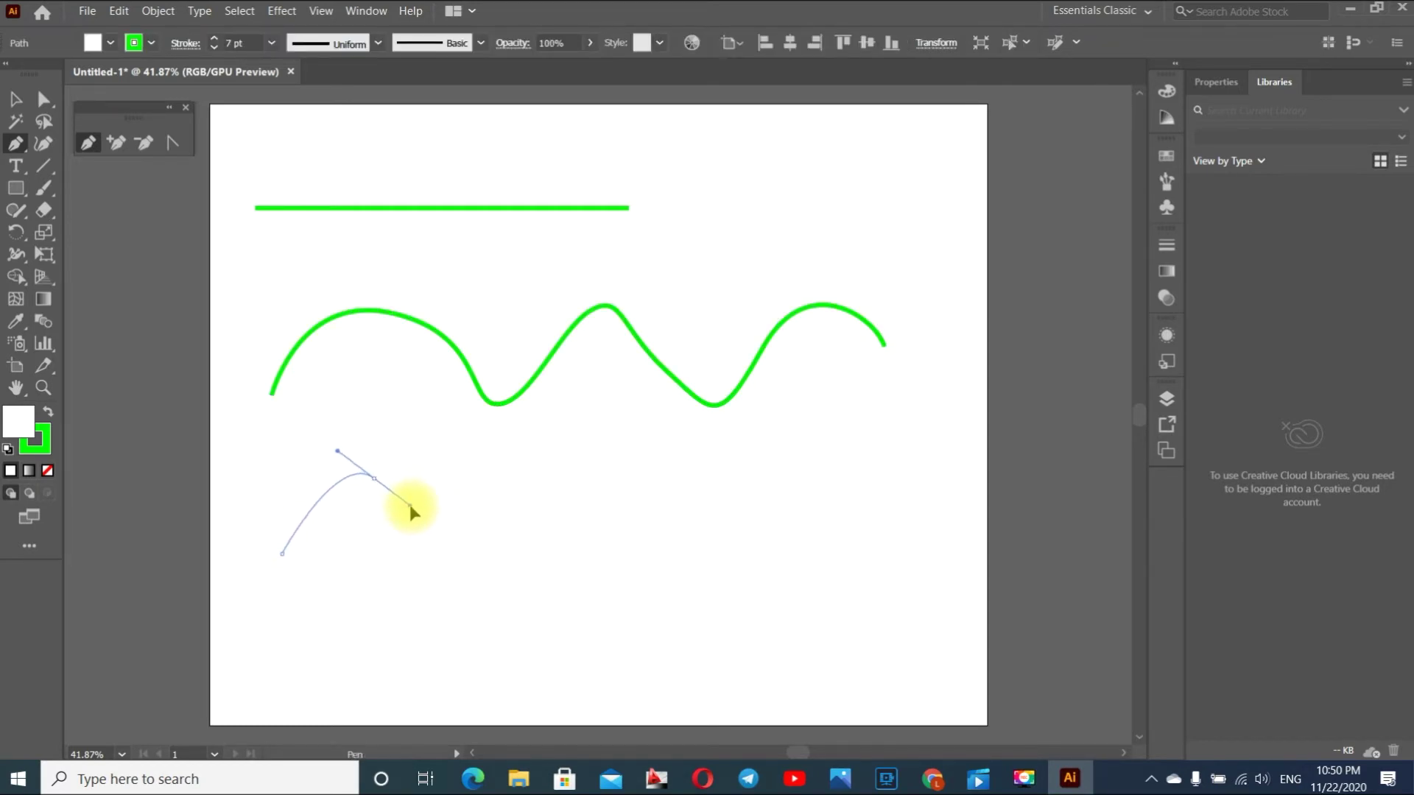
mouse_move(457, 587)
left_mouse_down()
mouse_move(509, 500)
mouse_move(652, 525)
left_mouse_up()
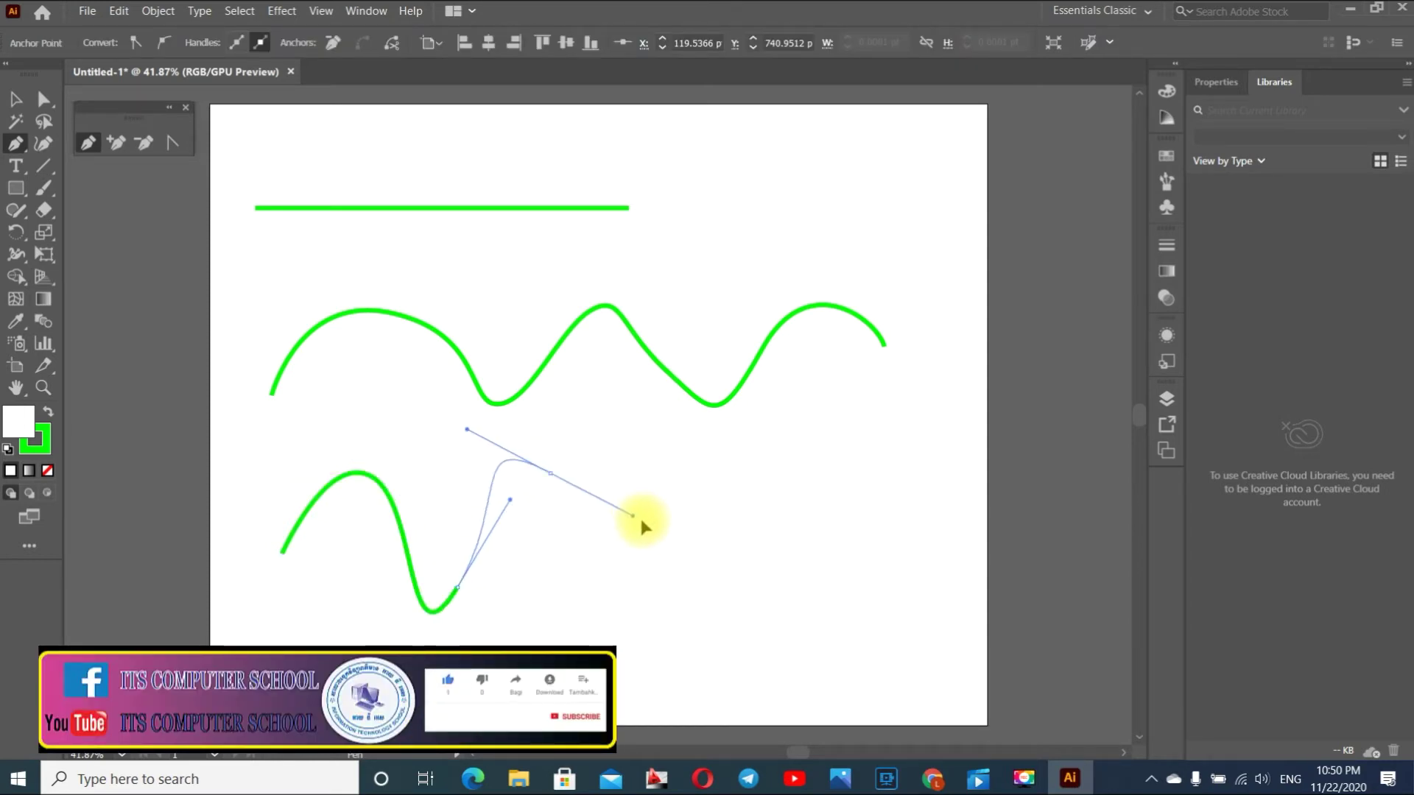
left_click_drag(632, 678, 748, 495)
left_click_drag(801, 451, 881, 501)
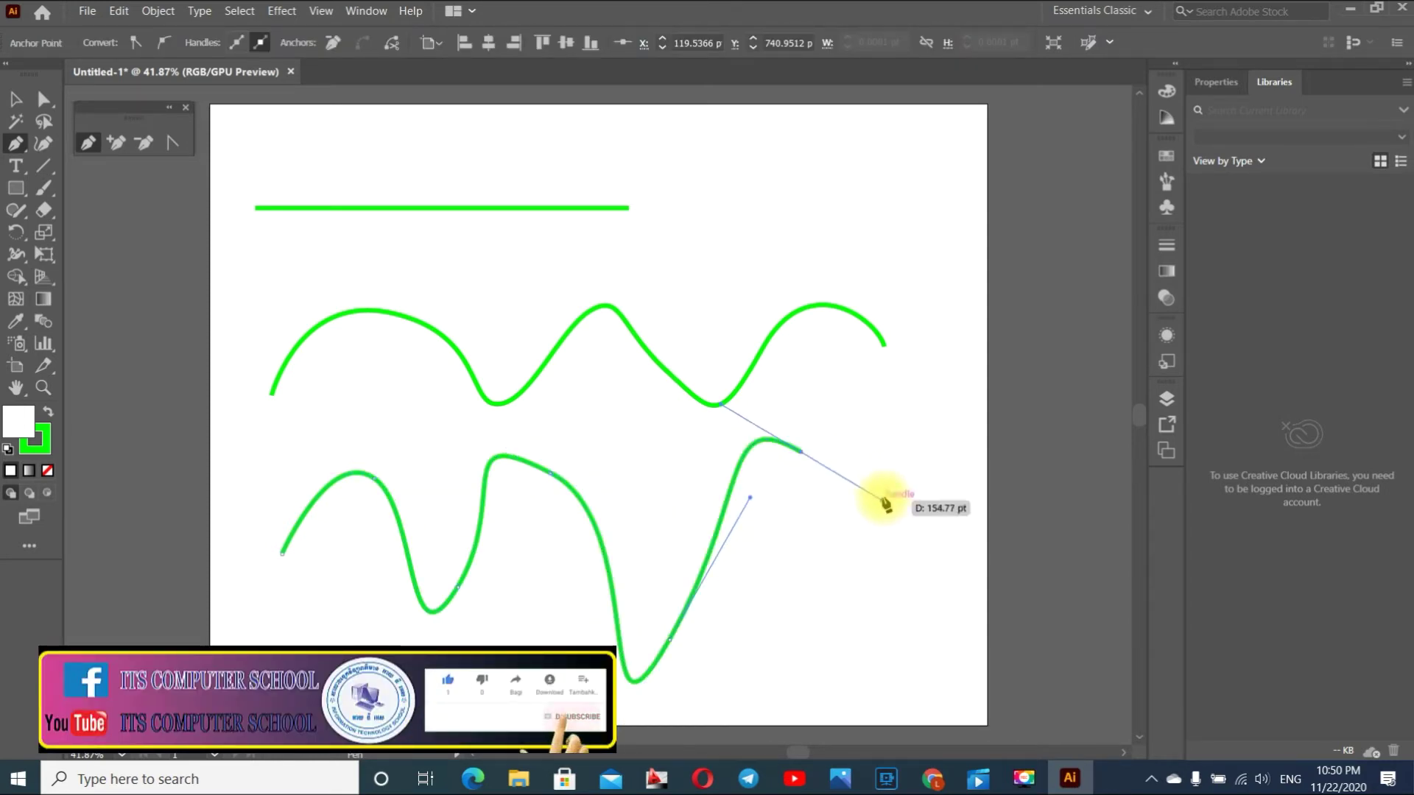
mouse_move(926, 375)
left_mouse_down()
mouse_move(909, 243)
mouse_move(937, 243)
left_mouse_up()
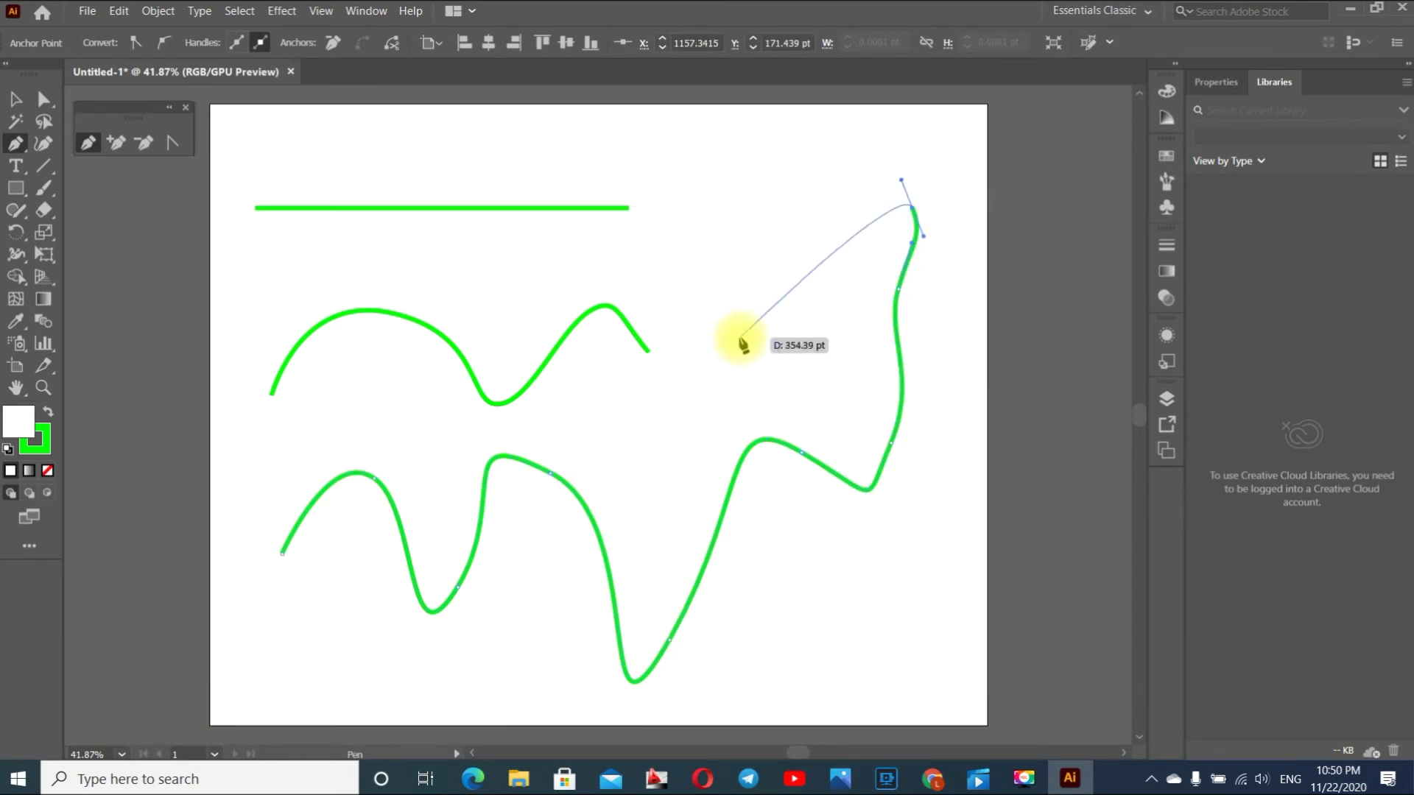
key("Escape")
Delete the lower wavy curve and place a new anchor below the wave.
left_click(16, 99)
left_click(570, 497)
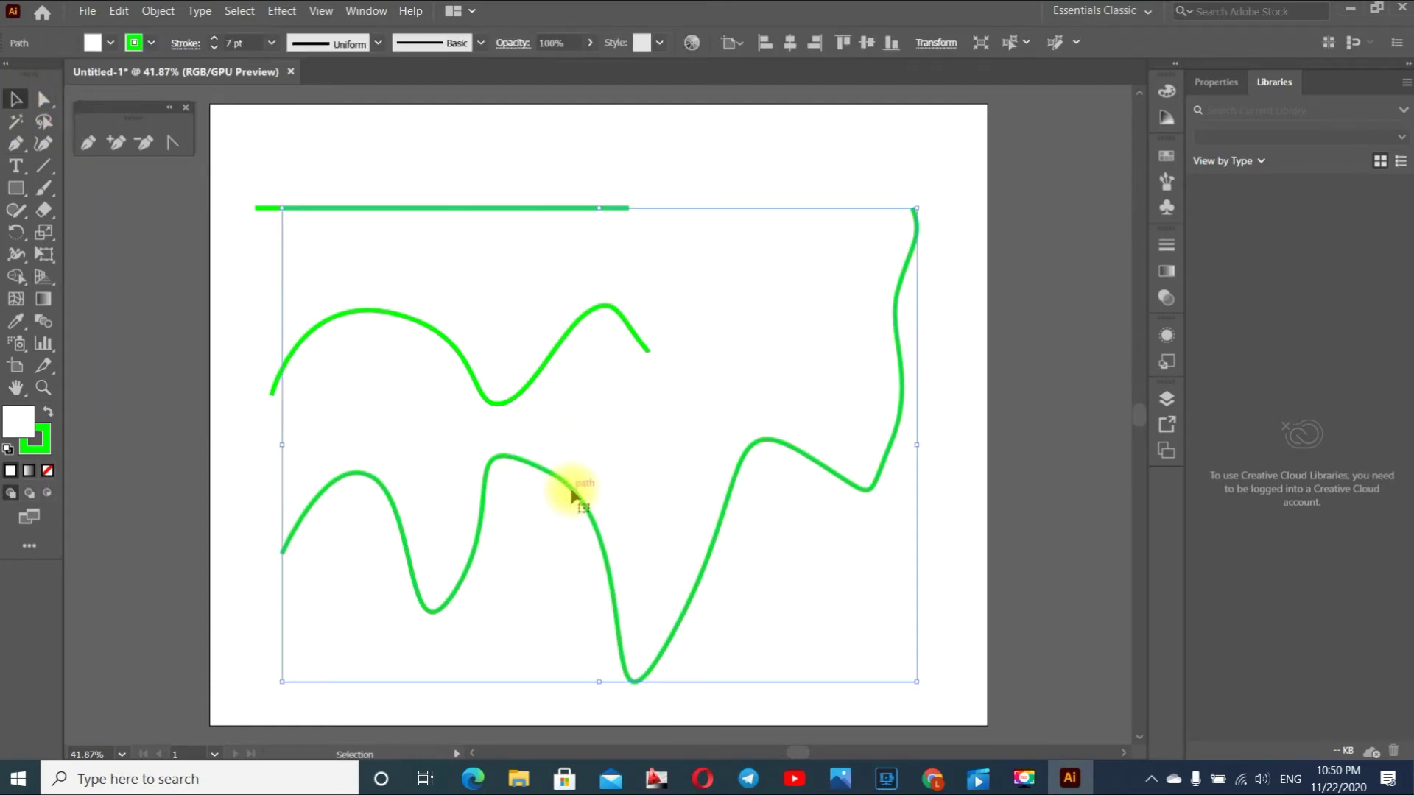
key("Delete")
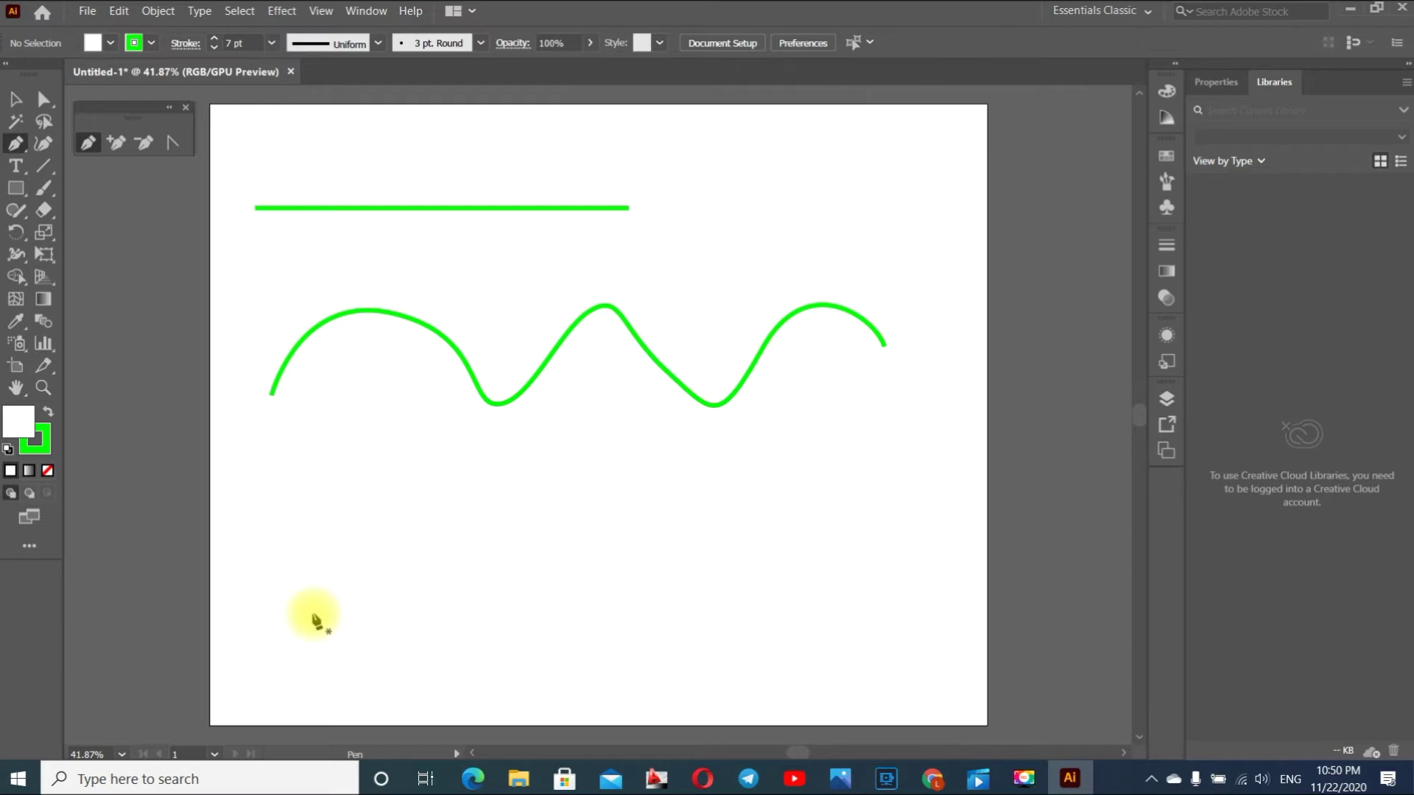
left_click(271, 557)
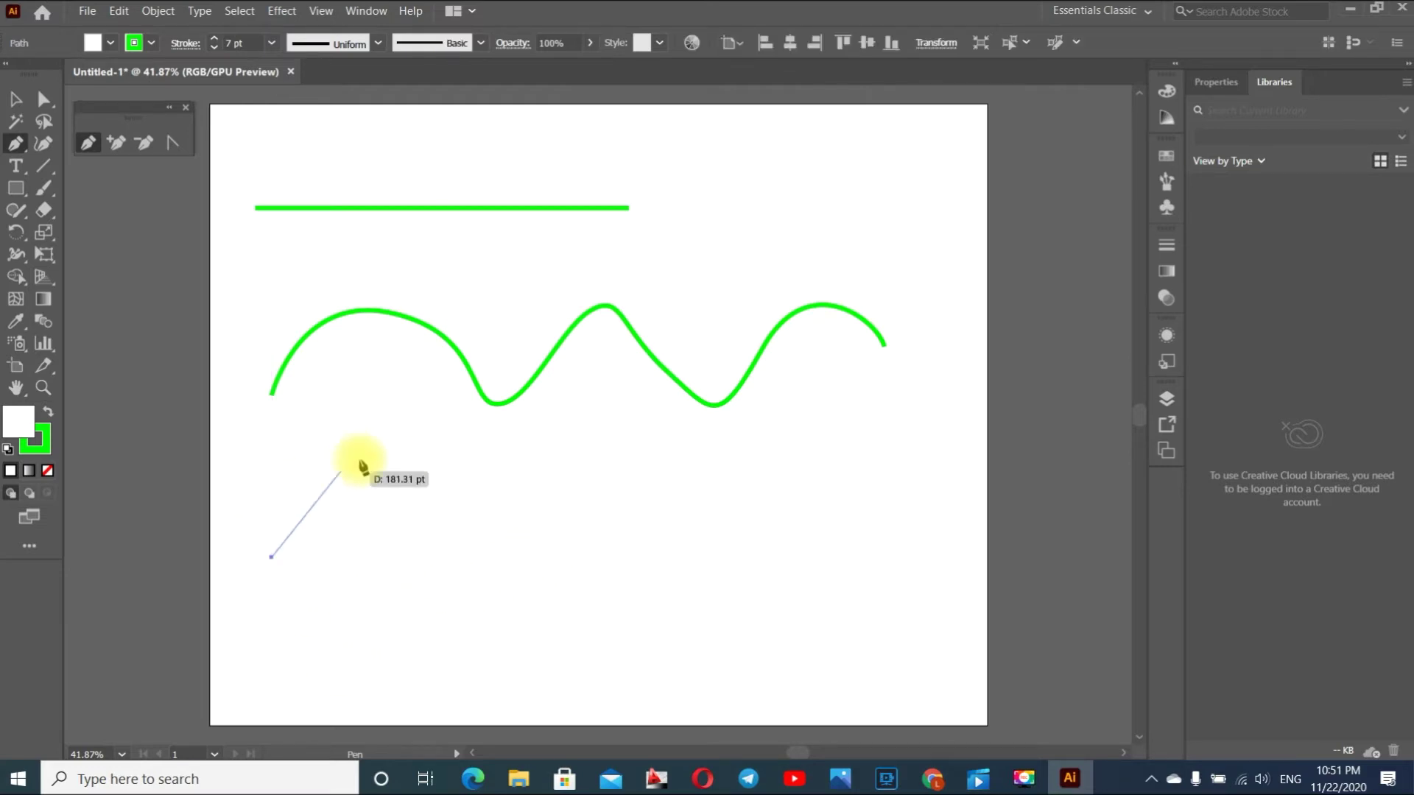
Close a four-cornered shape below the wave and nudge it slightly upward.
left_click(393, 428)
left_click(645, 608)
left_click(388, 668)
left_click(272, 558)
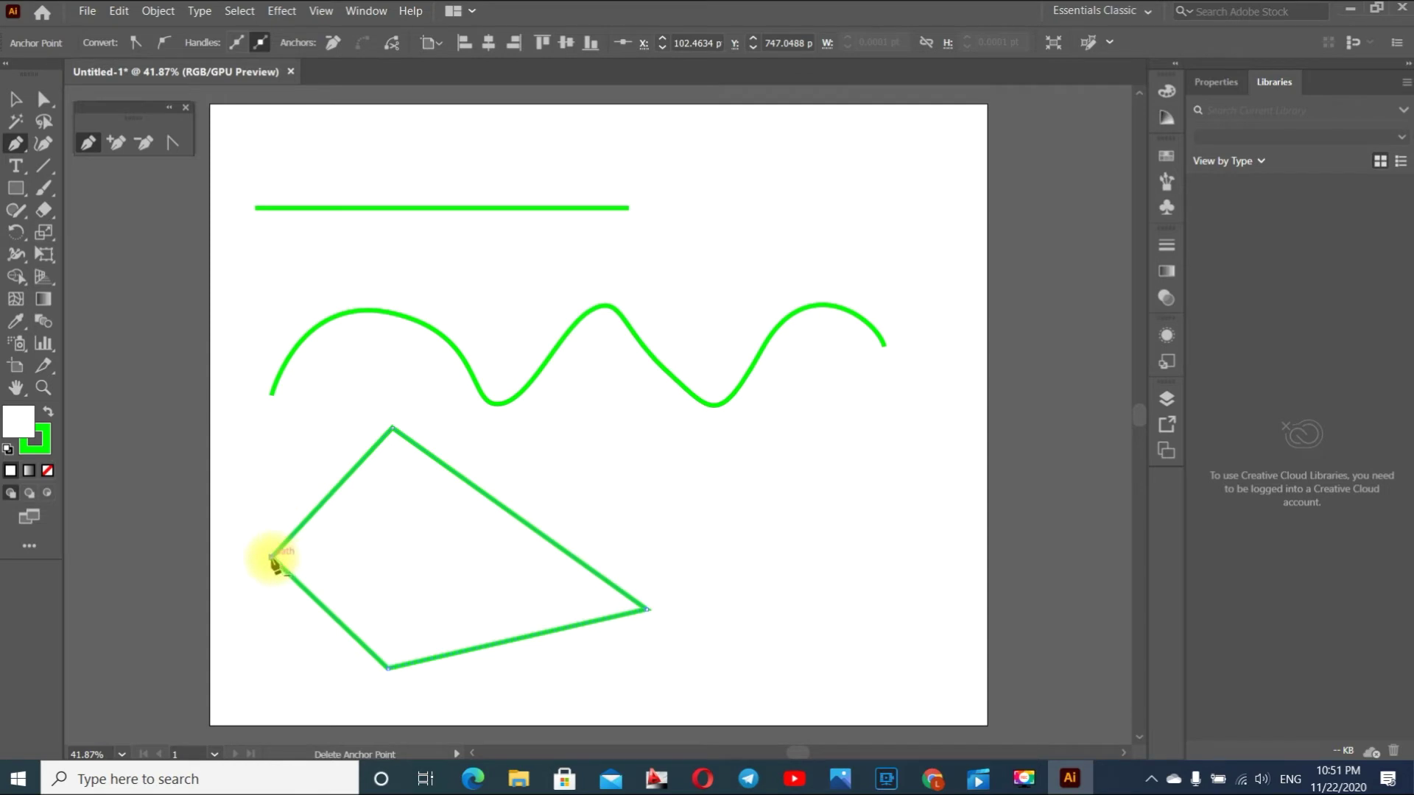
left_click(14, 102)
left_click_drag(384, 440, 384, 427)
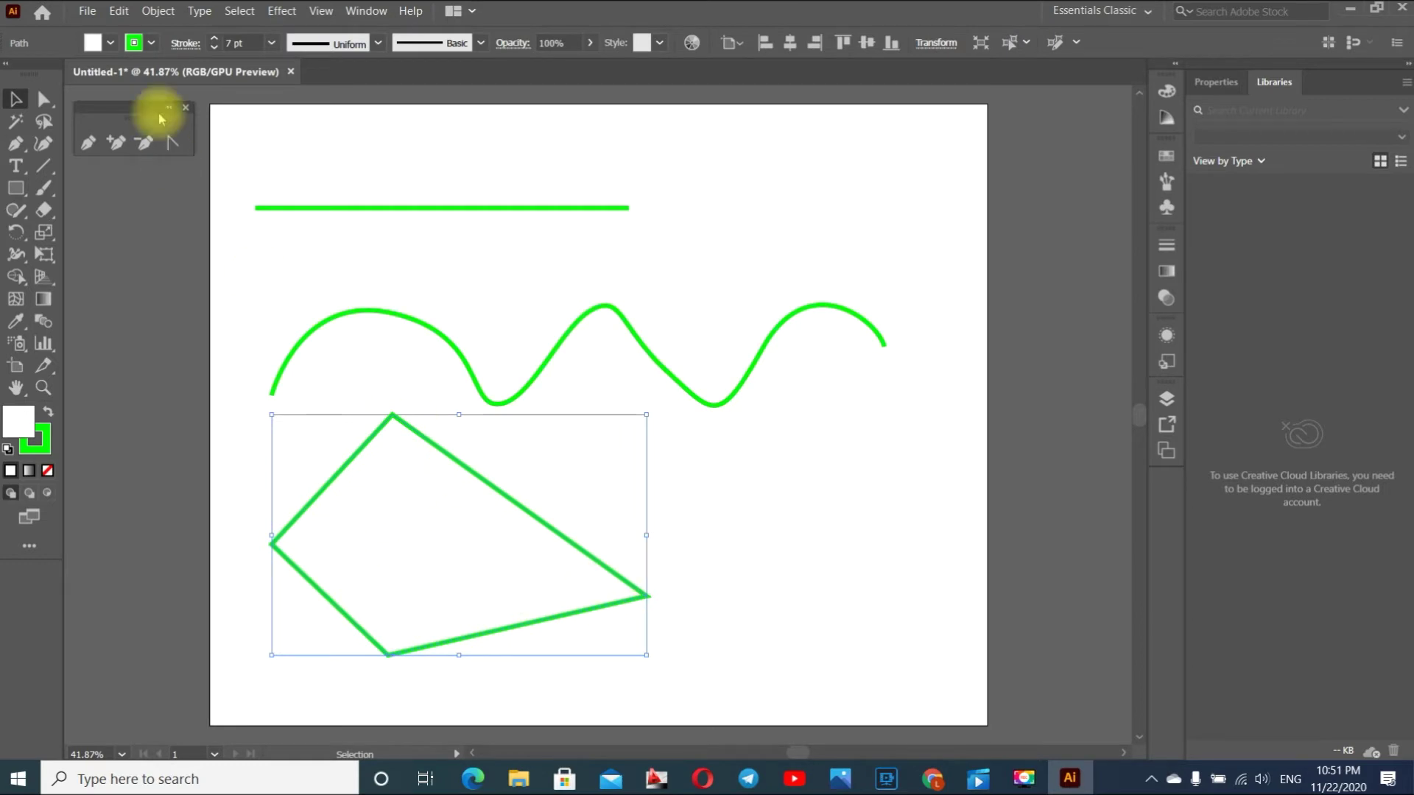
left_click(111, 43)
Fill the quadrilateral with magenta, then deselect all objects.
left_click(100, 75)
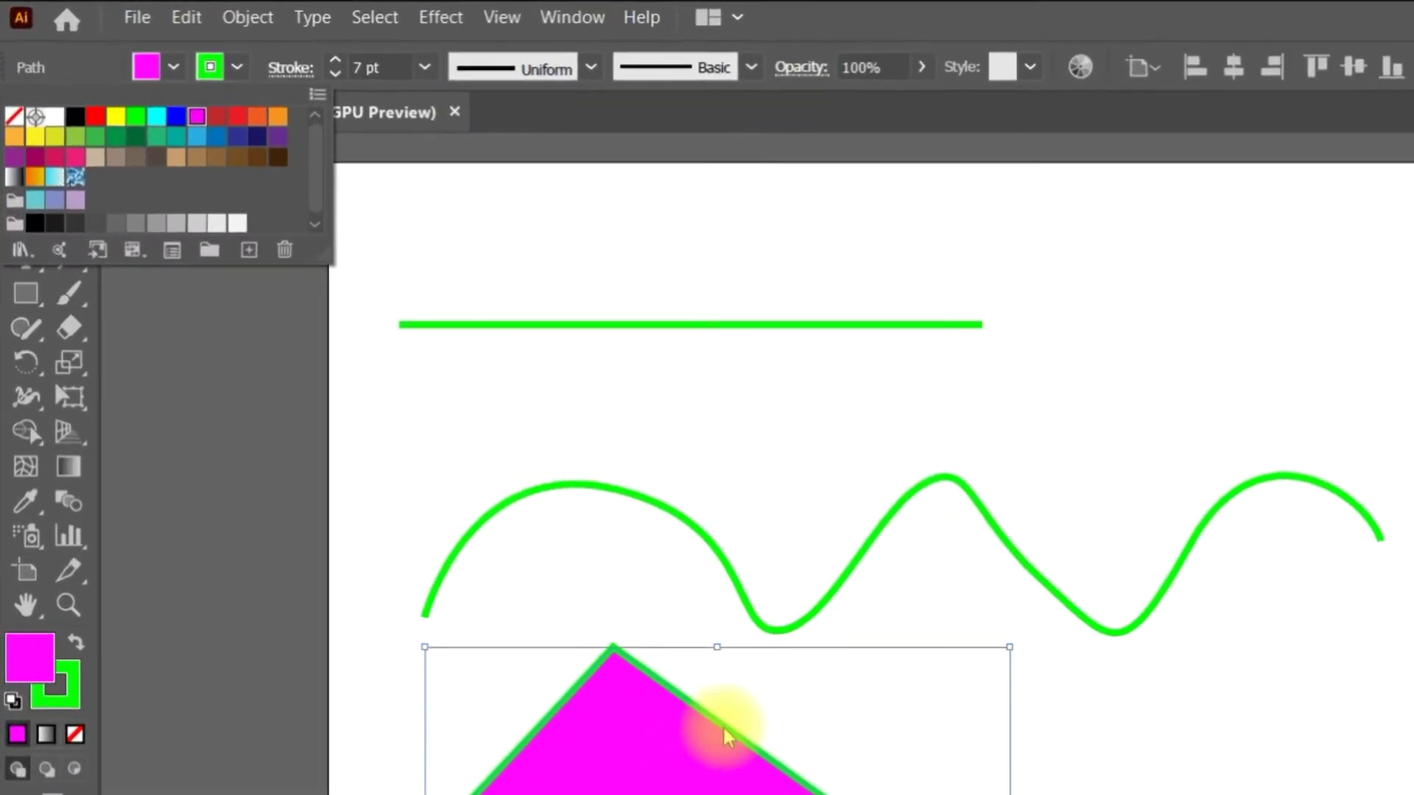
key("Escape")
left_click(860, 633)
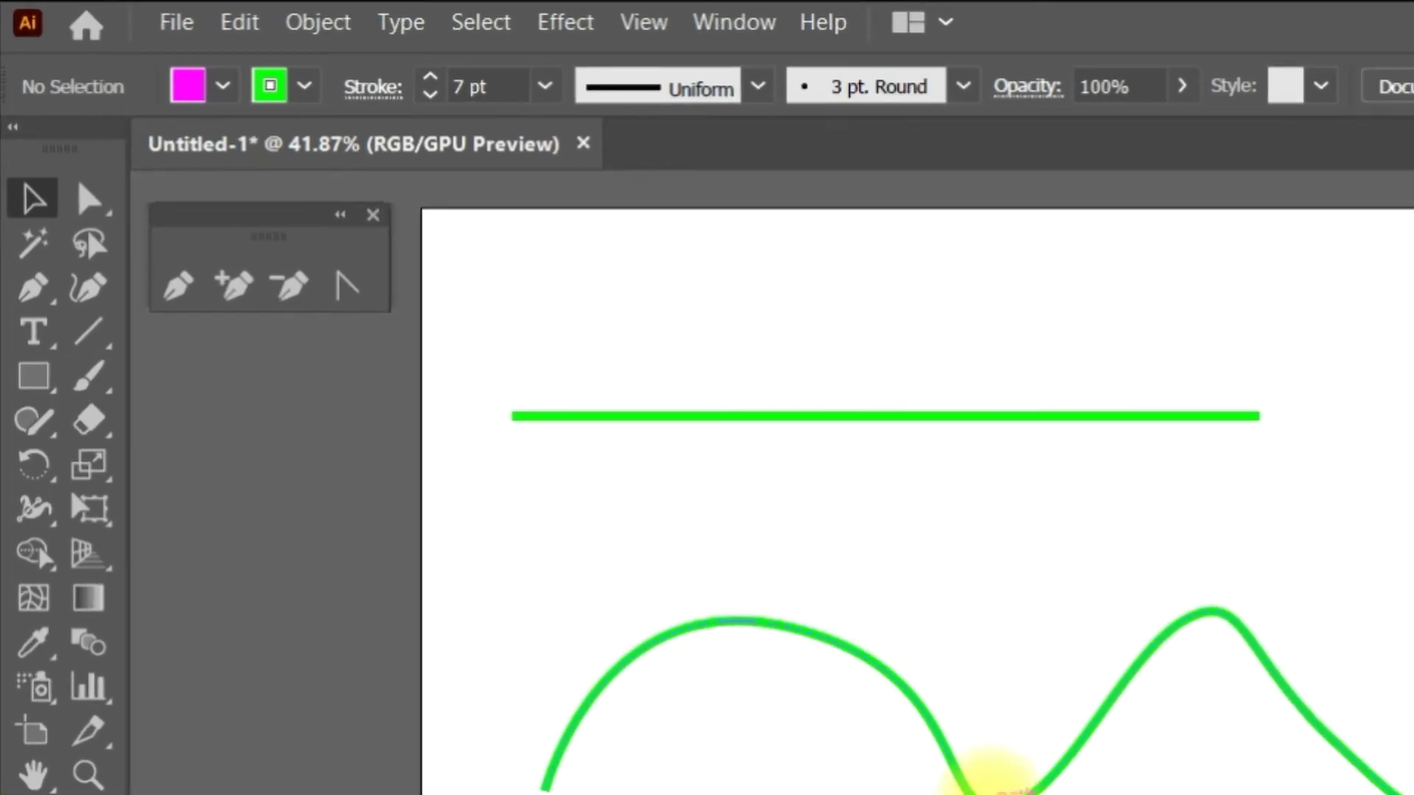
left_click(990, 780)
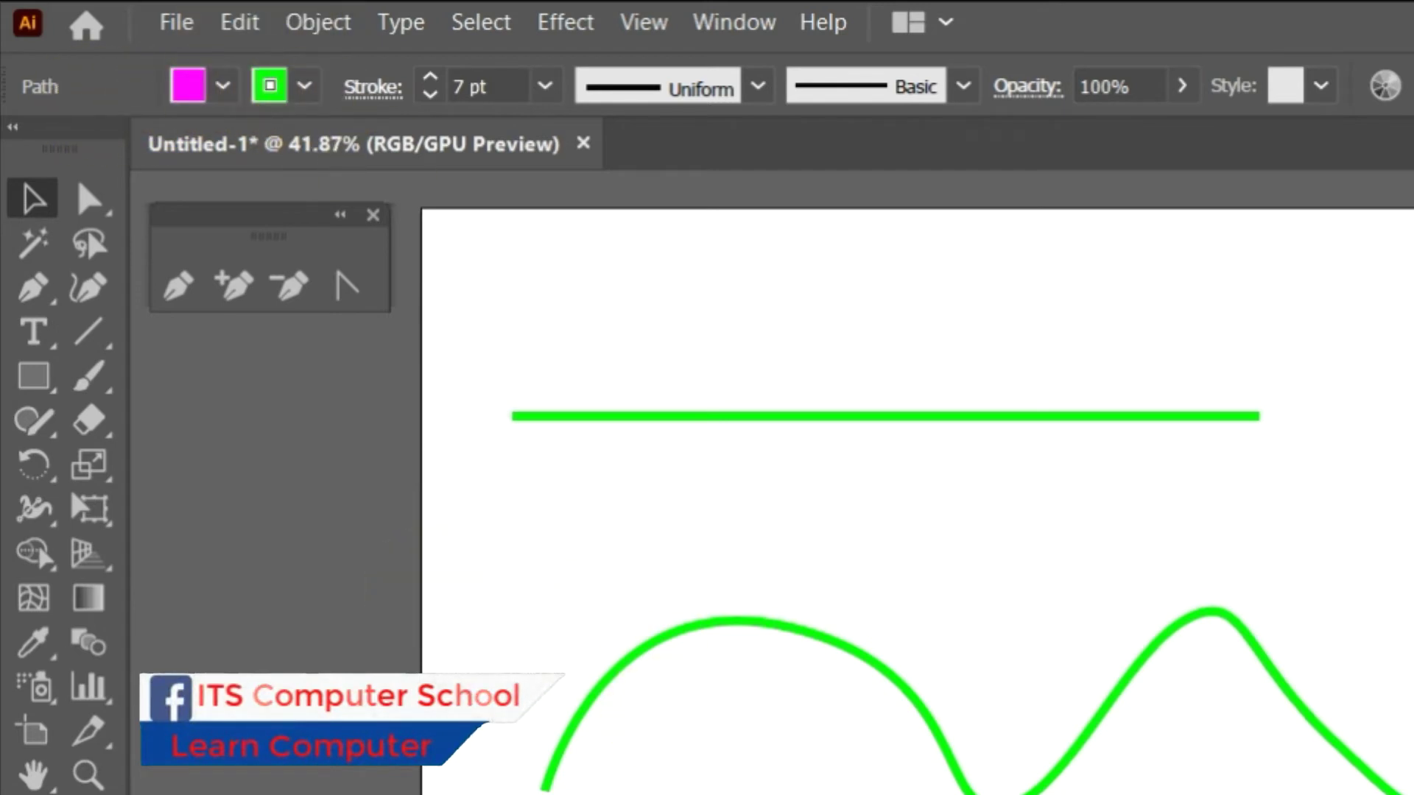
left_click(1215, 773)
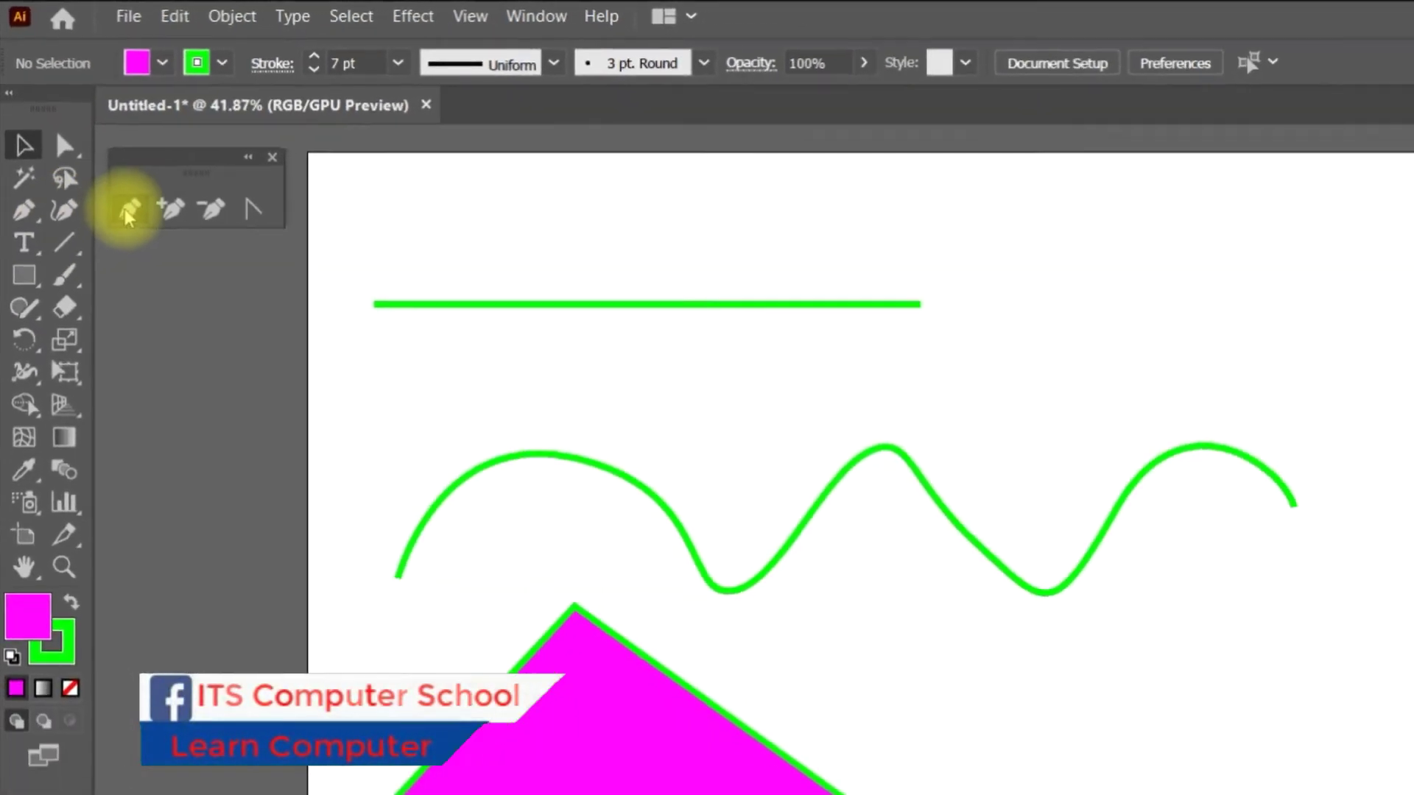
left_click(131, 215)
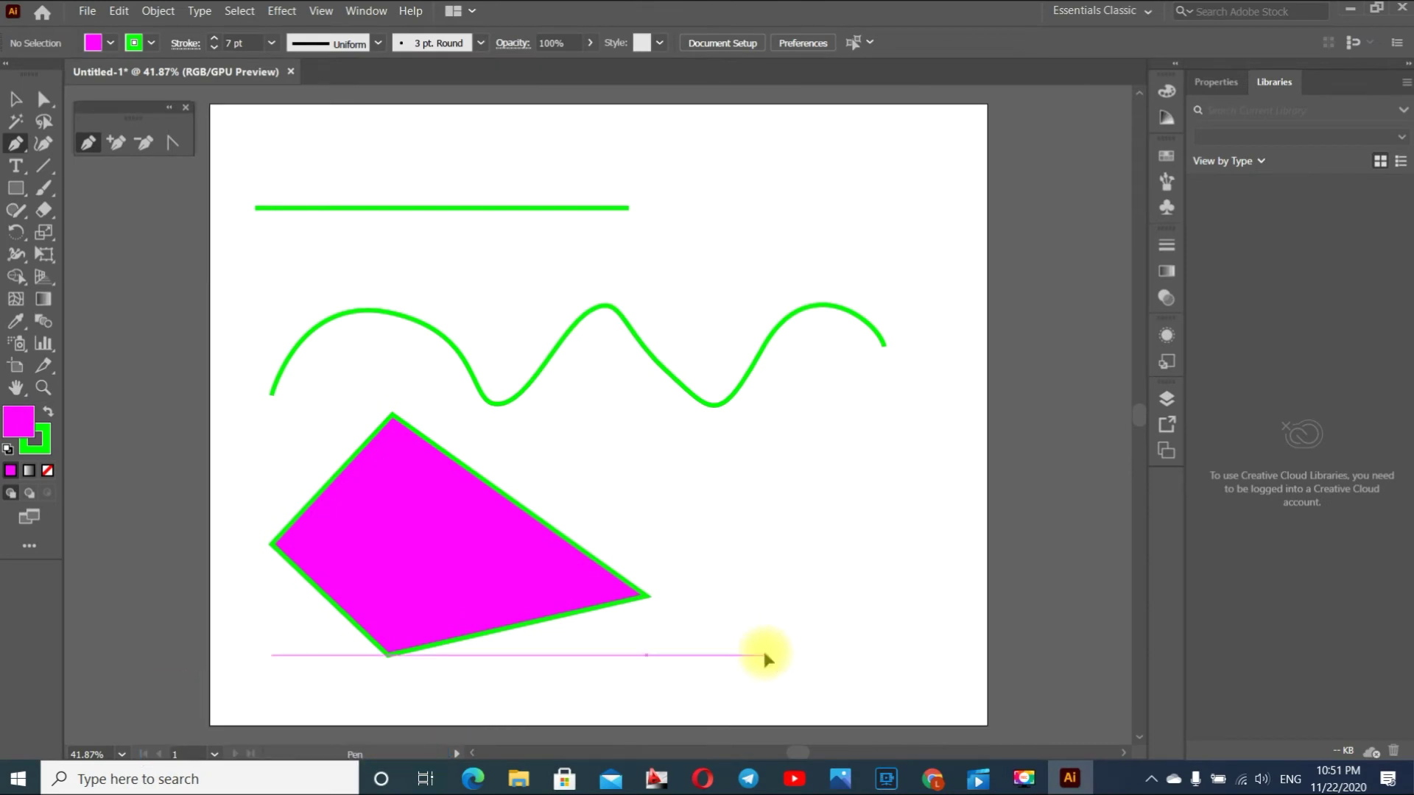
Pen-draw a curved heart right of the quadrilateral, close it at the start, and select it.
left_click(765, 654)
left_click_drag(706, 466, 722, 475)
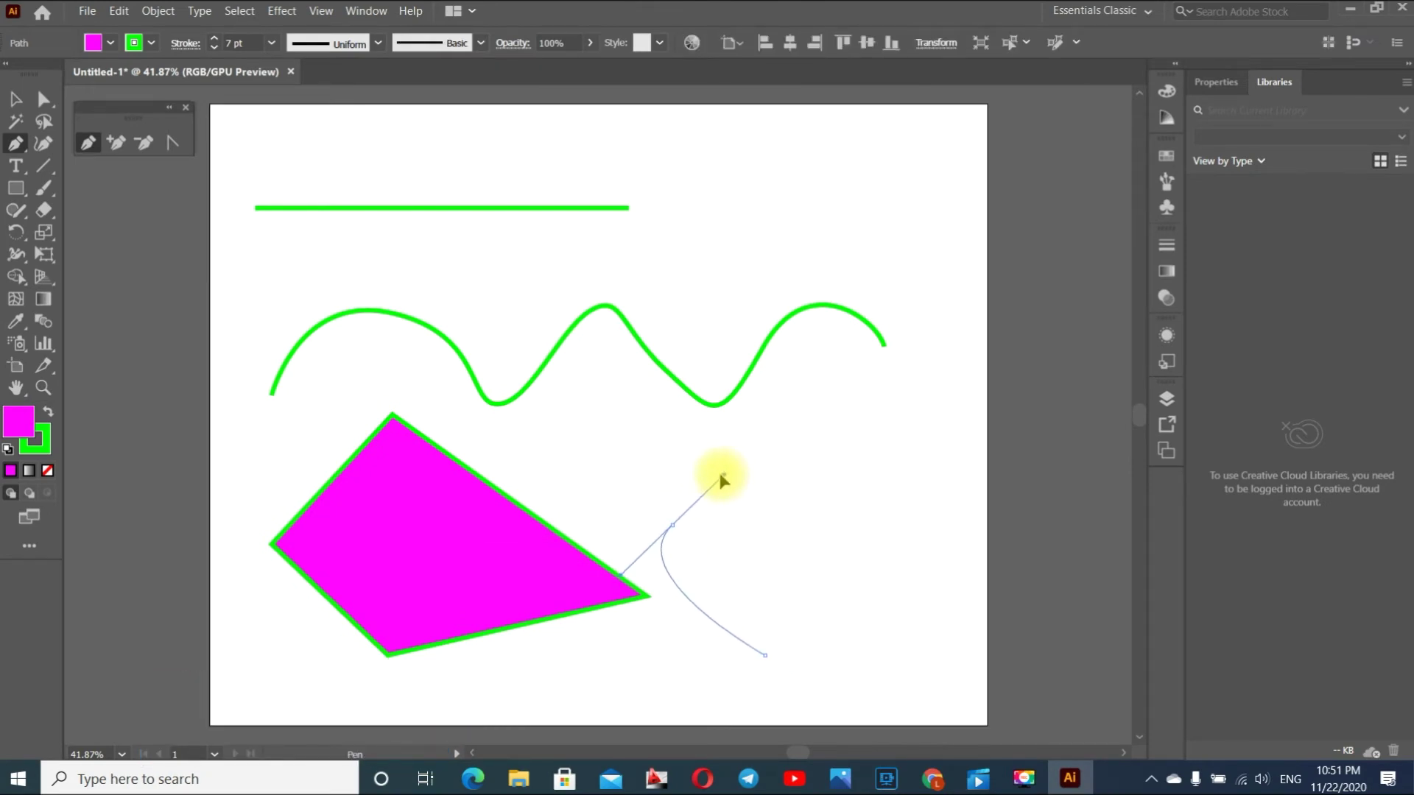
mouse_move(722, 477)
left_mouse_down()
mouse_move(724, 466)
mouse_move(773, 499)
left_mouse_up()
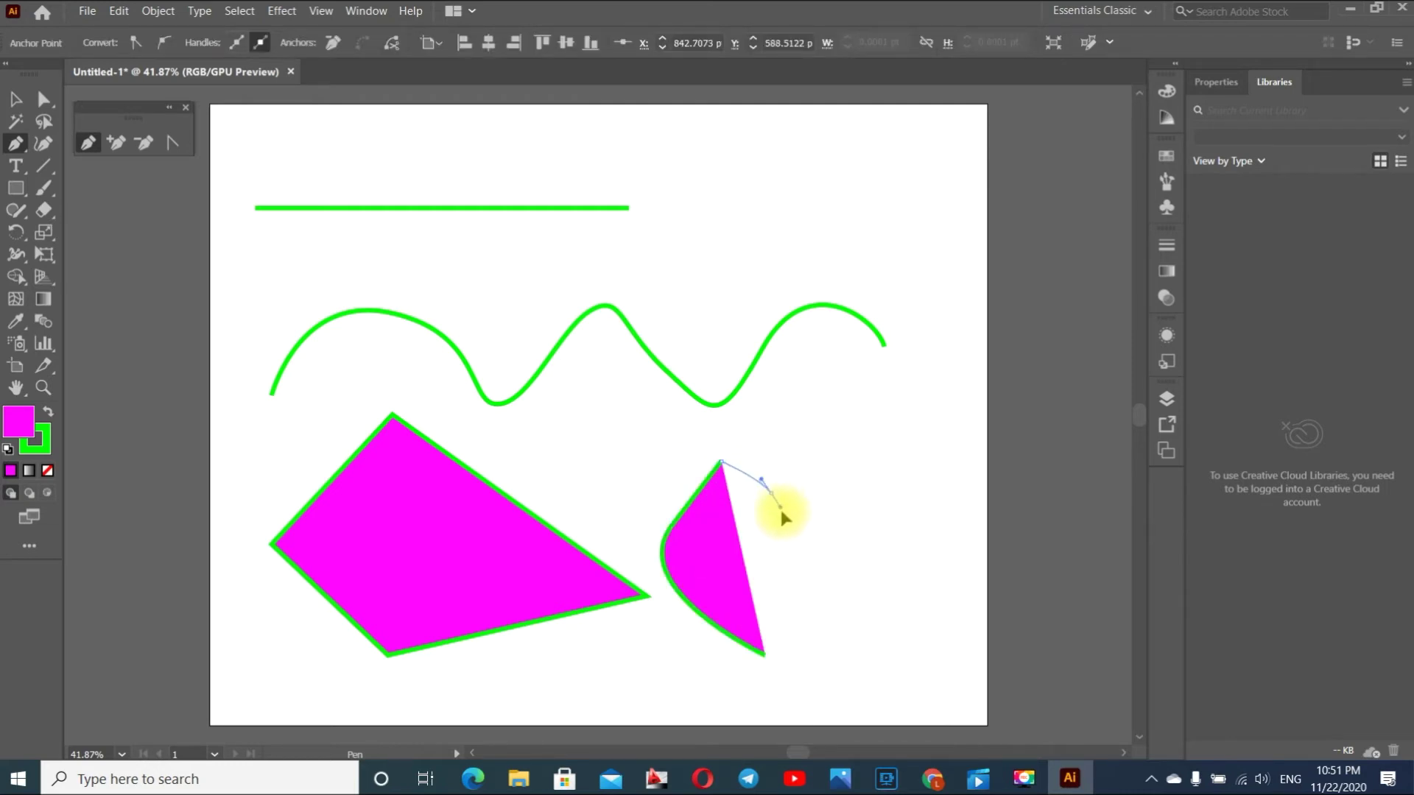
left_click_drag(796, 540, 794, 536)
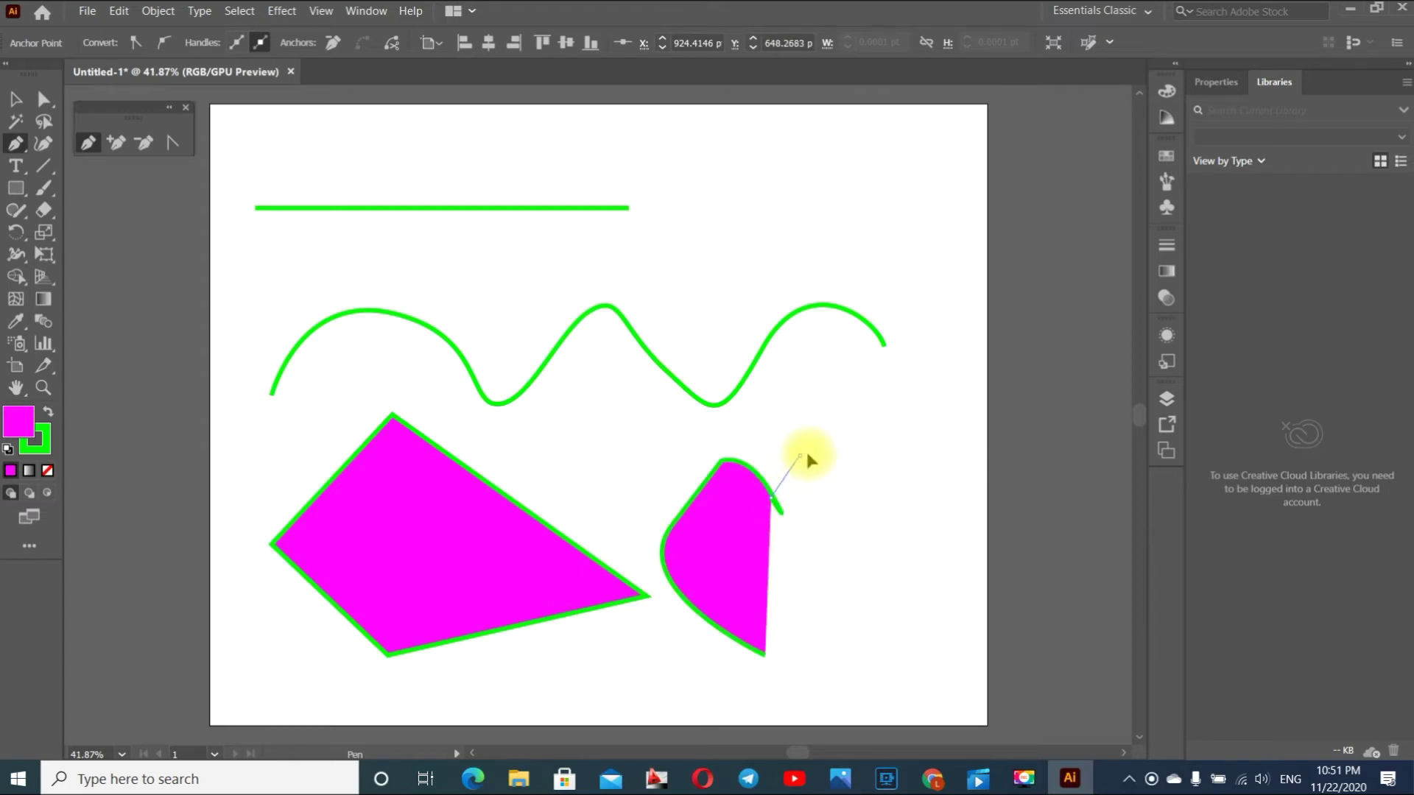
left_click_drag(799, 457, 811, 453)
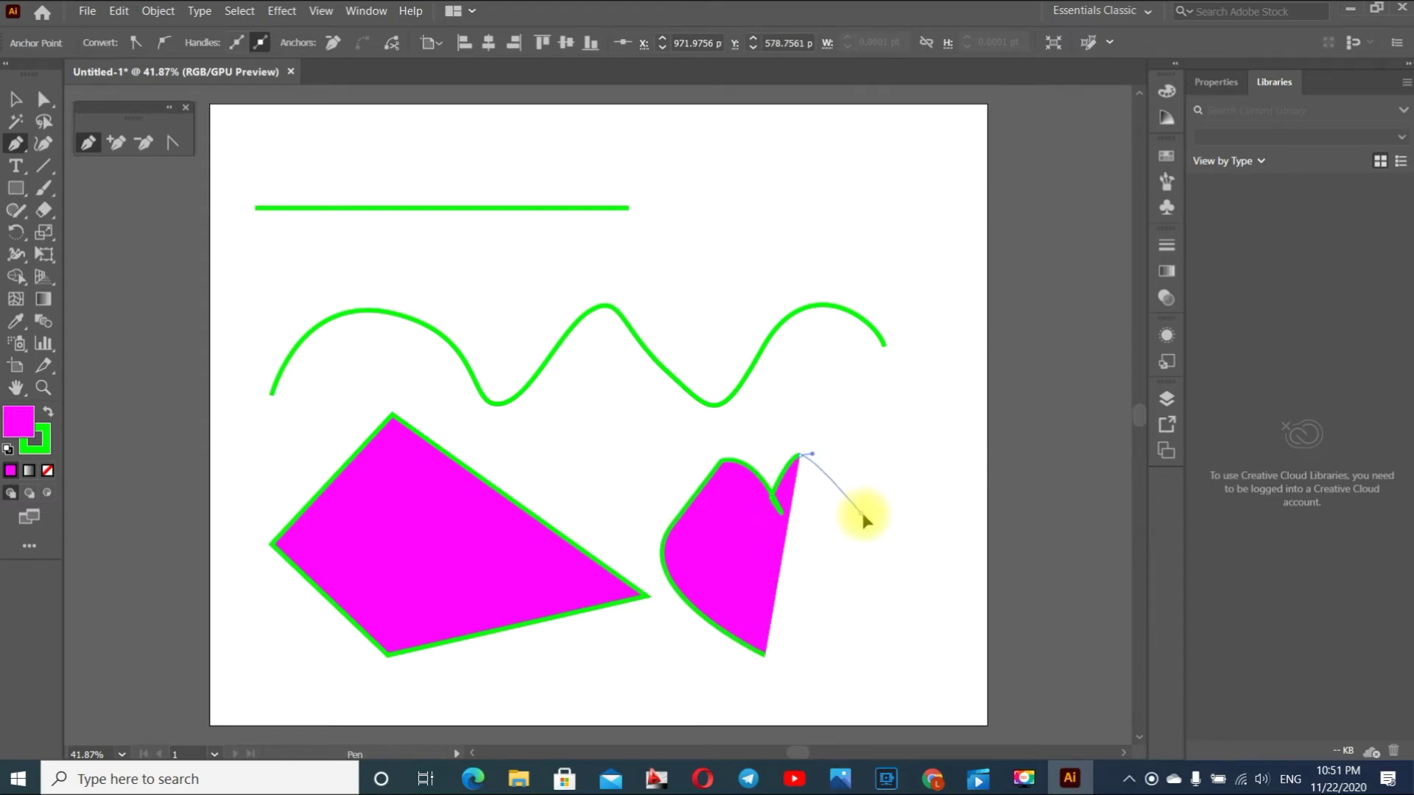
left_click_drag(862, 513, 855, 578)
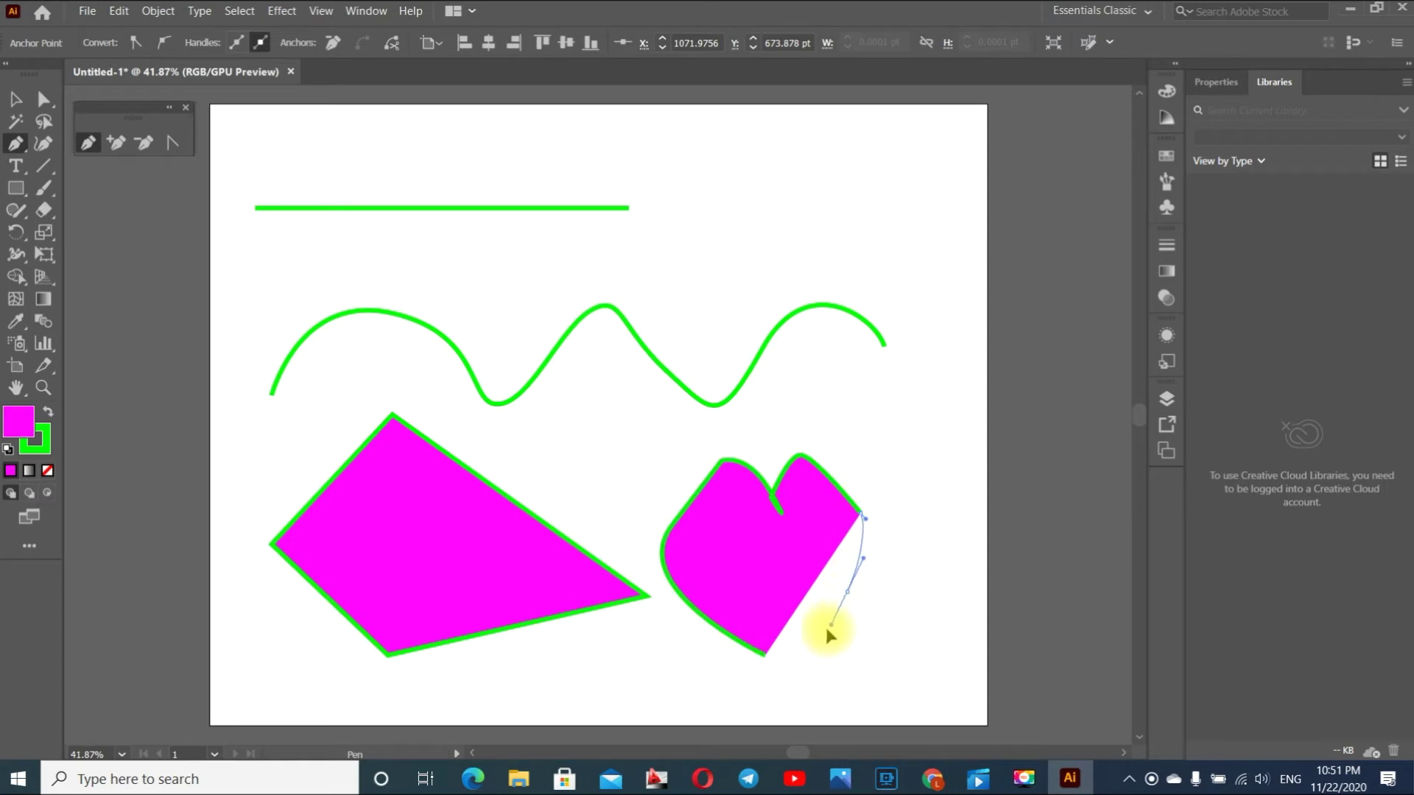
mouse_move(828, 631)
left_mouse_down()
mouse_move(785, 671)
mouse_move(767, 625)
mouse_move(803, 701)
left_mouse_up()
left_click(809, 700)
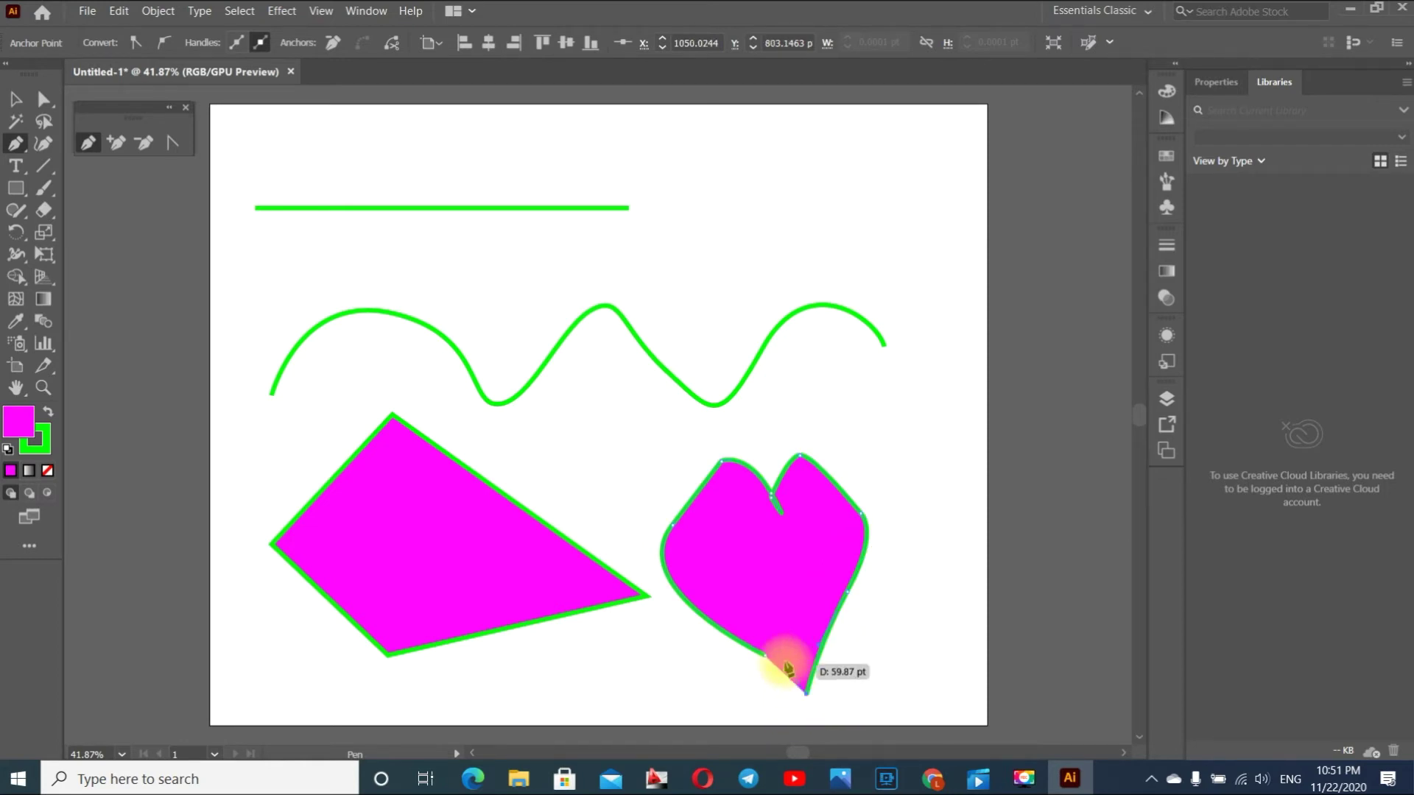
left_click_drag(765, 653, 731, 620)
left_click(722, 464)
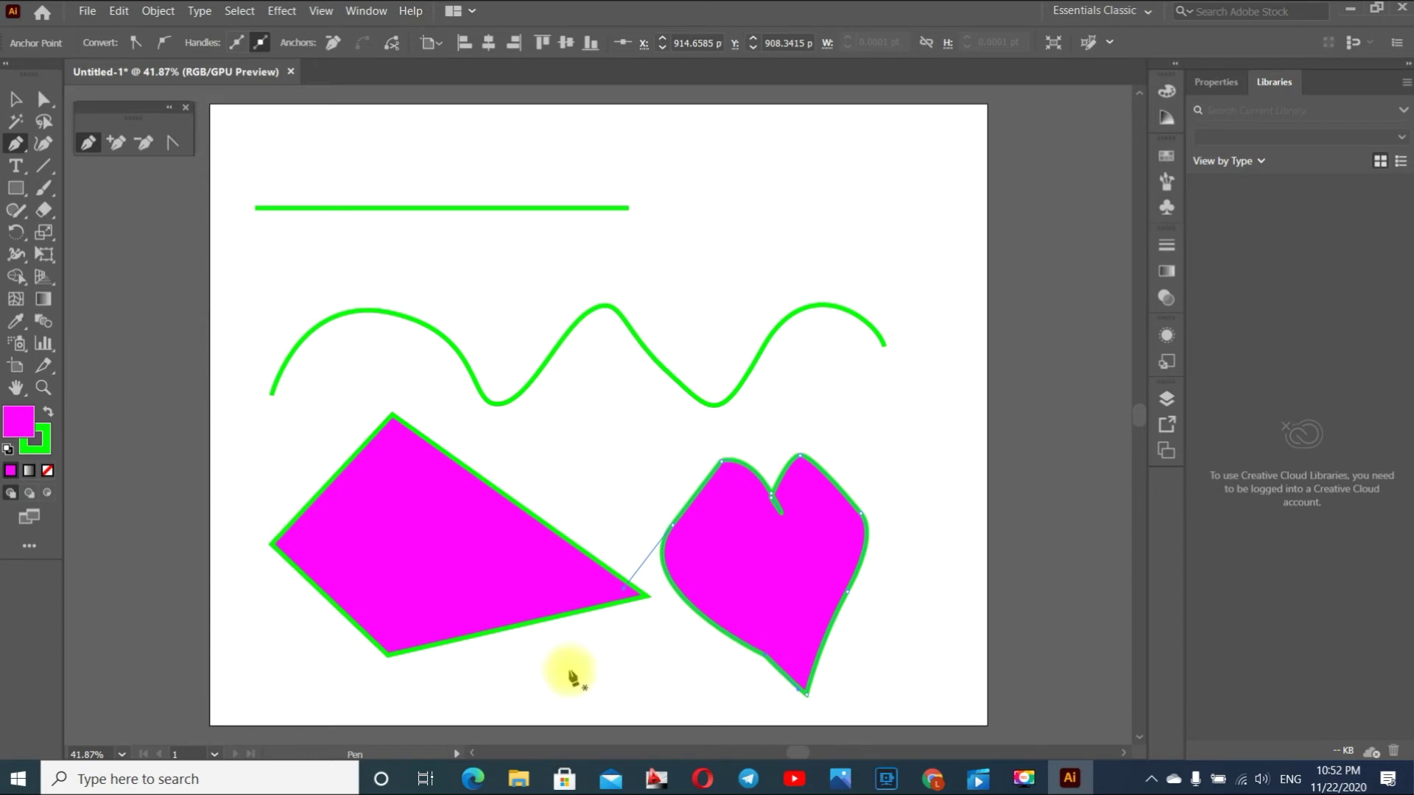
left_click(14, 99)
left_click(719, 536)
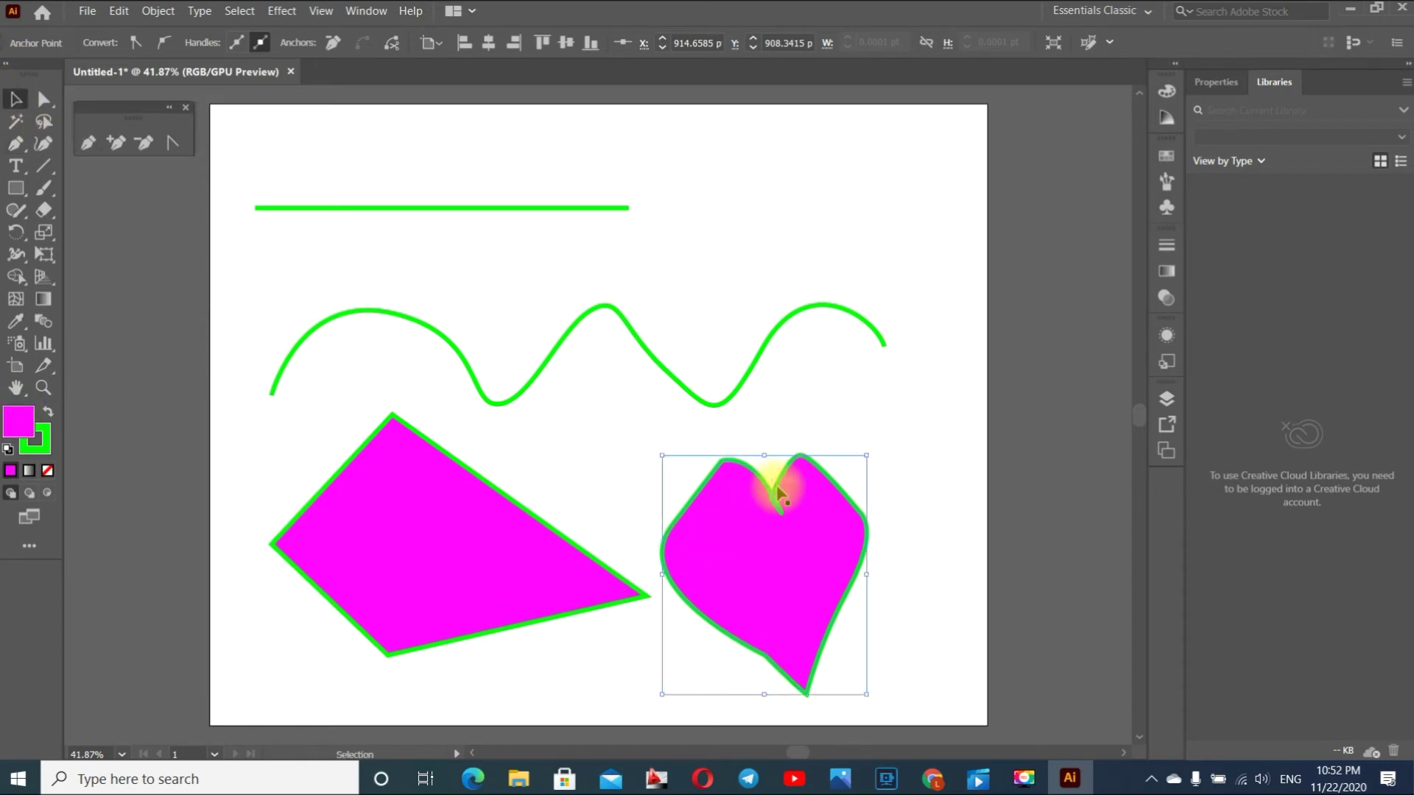
Nudge the heart upward, then marquee-select and delete the wave, quadrilateral and heart.
left_click_drag(774, 506, 773, 492)
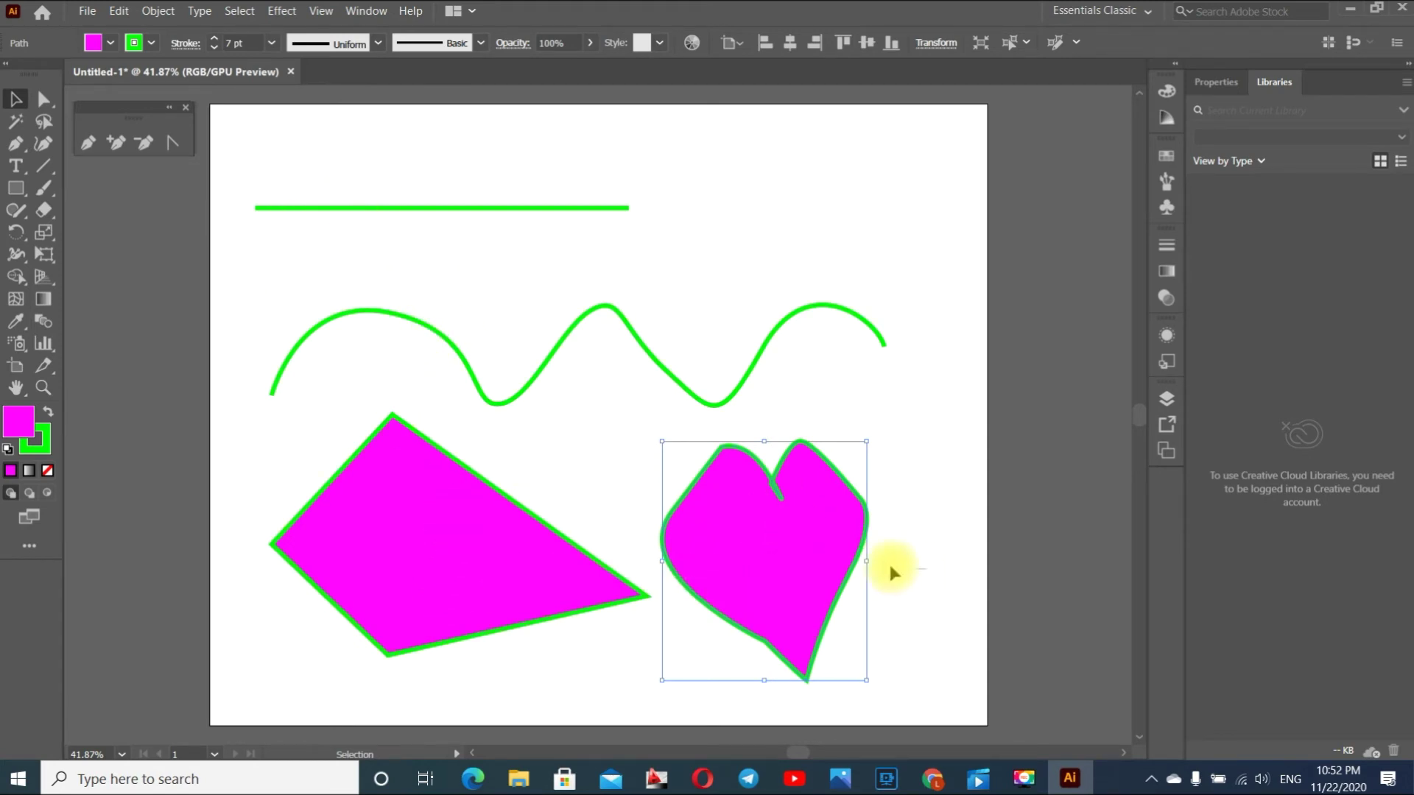
left_click_drag(354, 333, 354, 335)
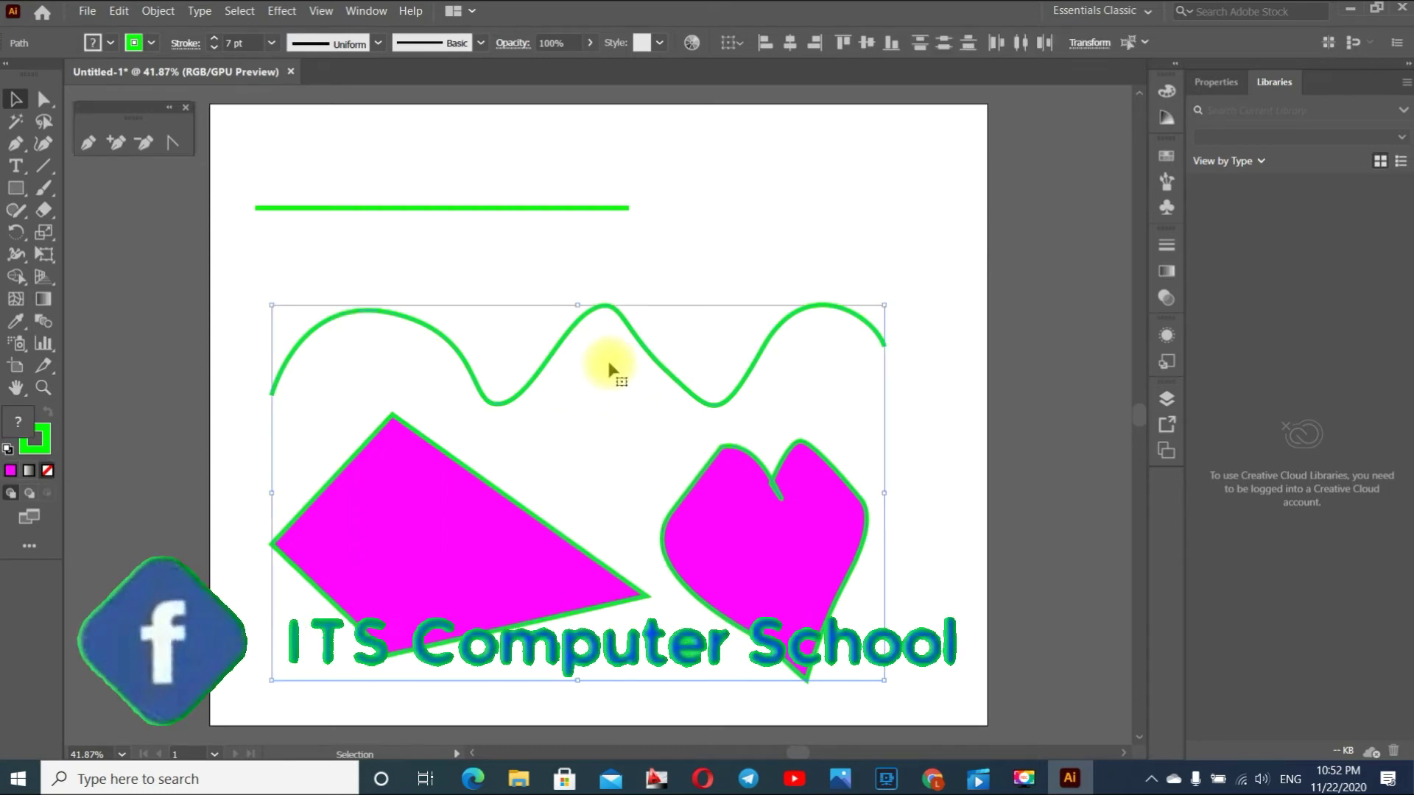
key("Delete")
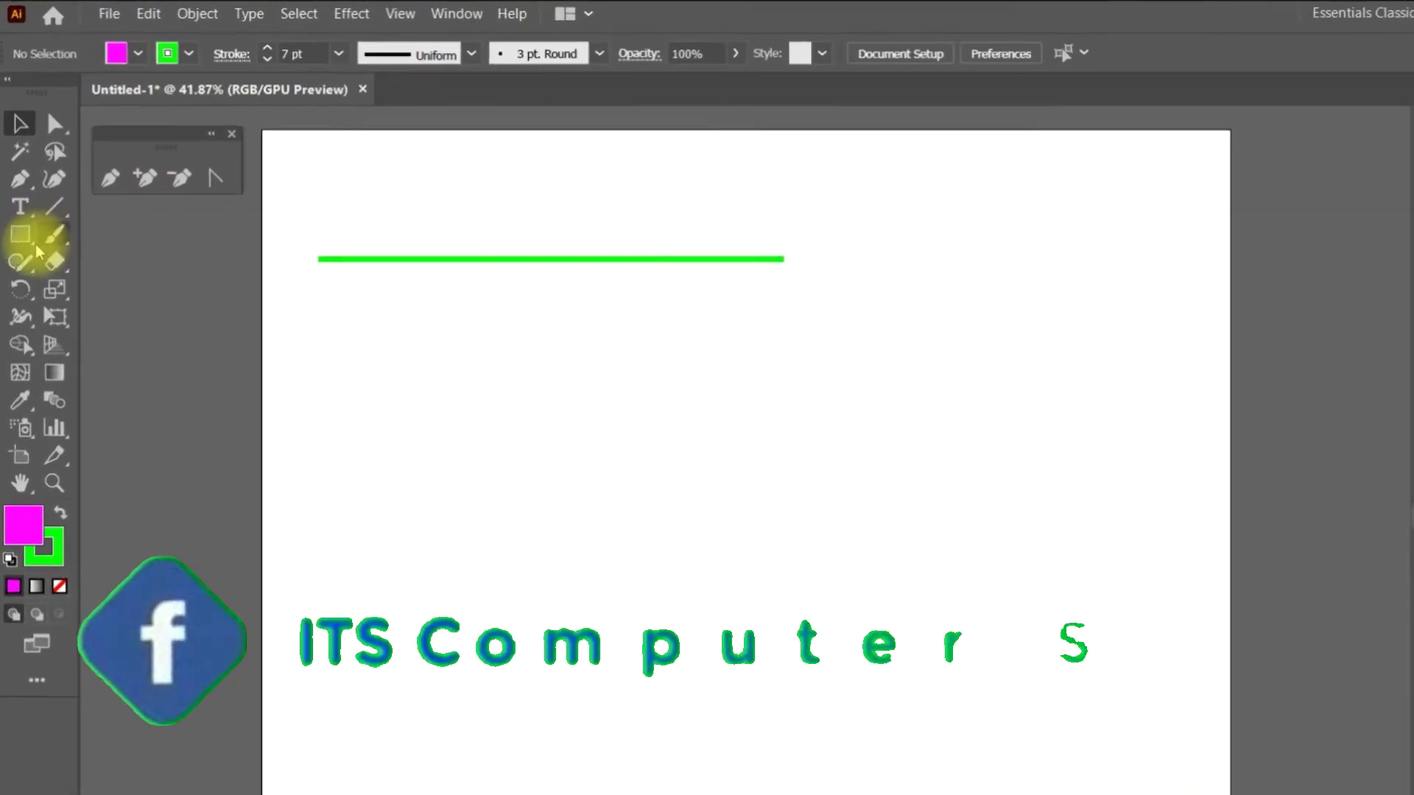
left_click(15, 188)
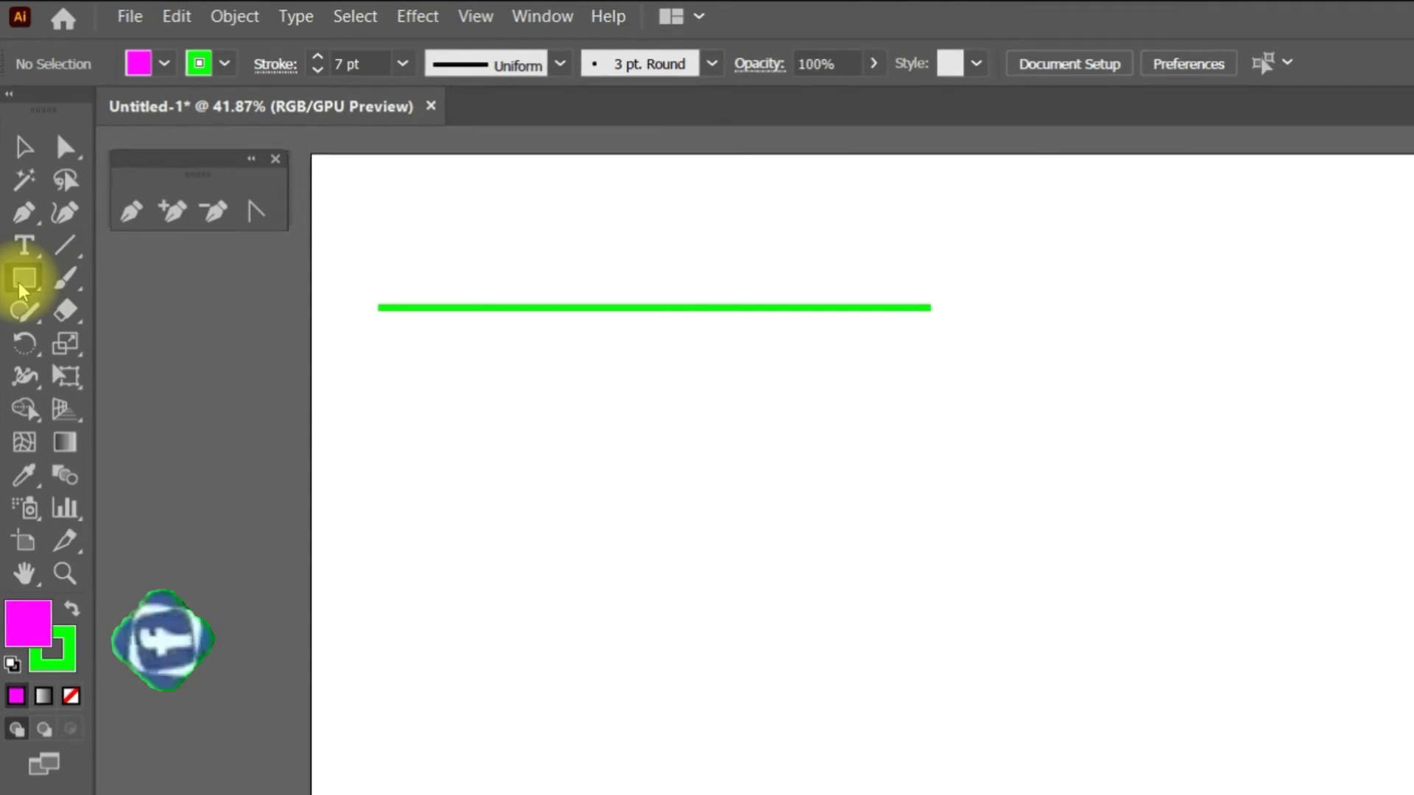
Place four corner points below the green line and close the diamond at its start point.
left_click(32, 285)
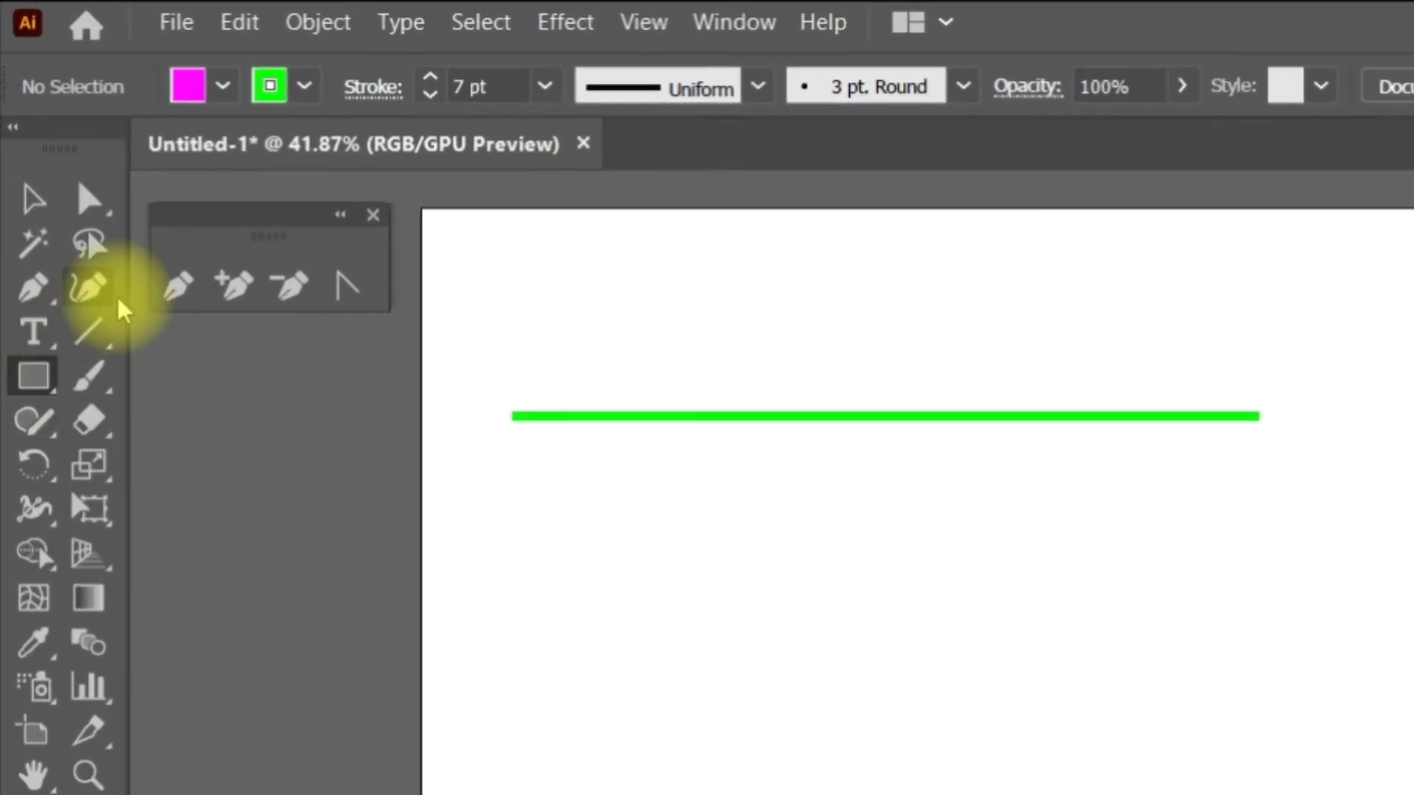
left_click(714, 639)
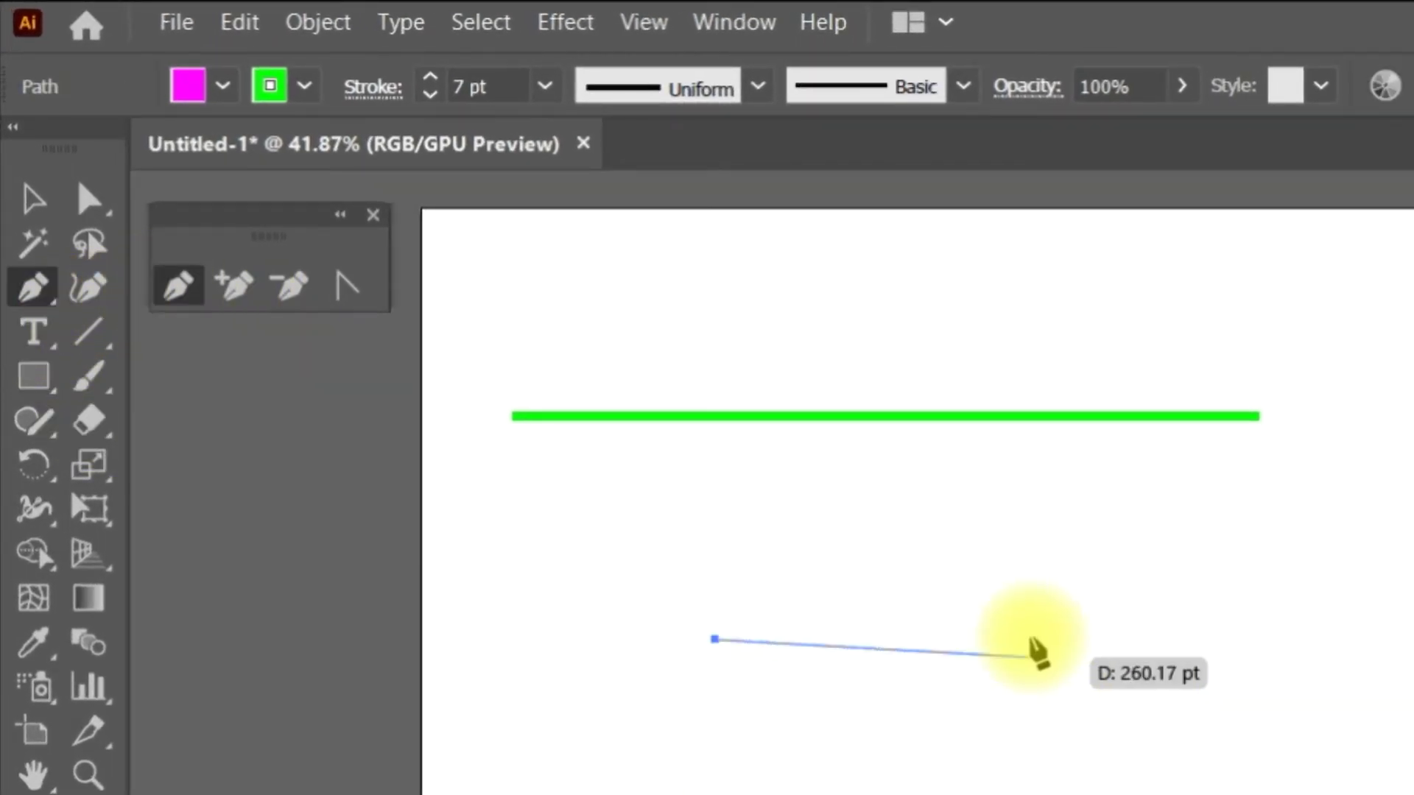
left_click(1051, 494)
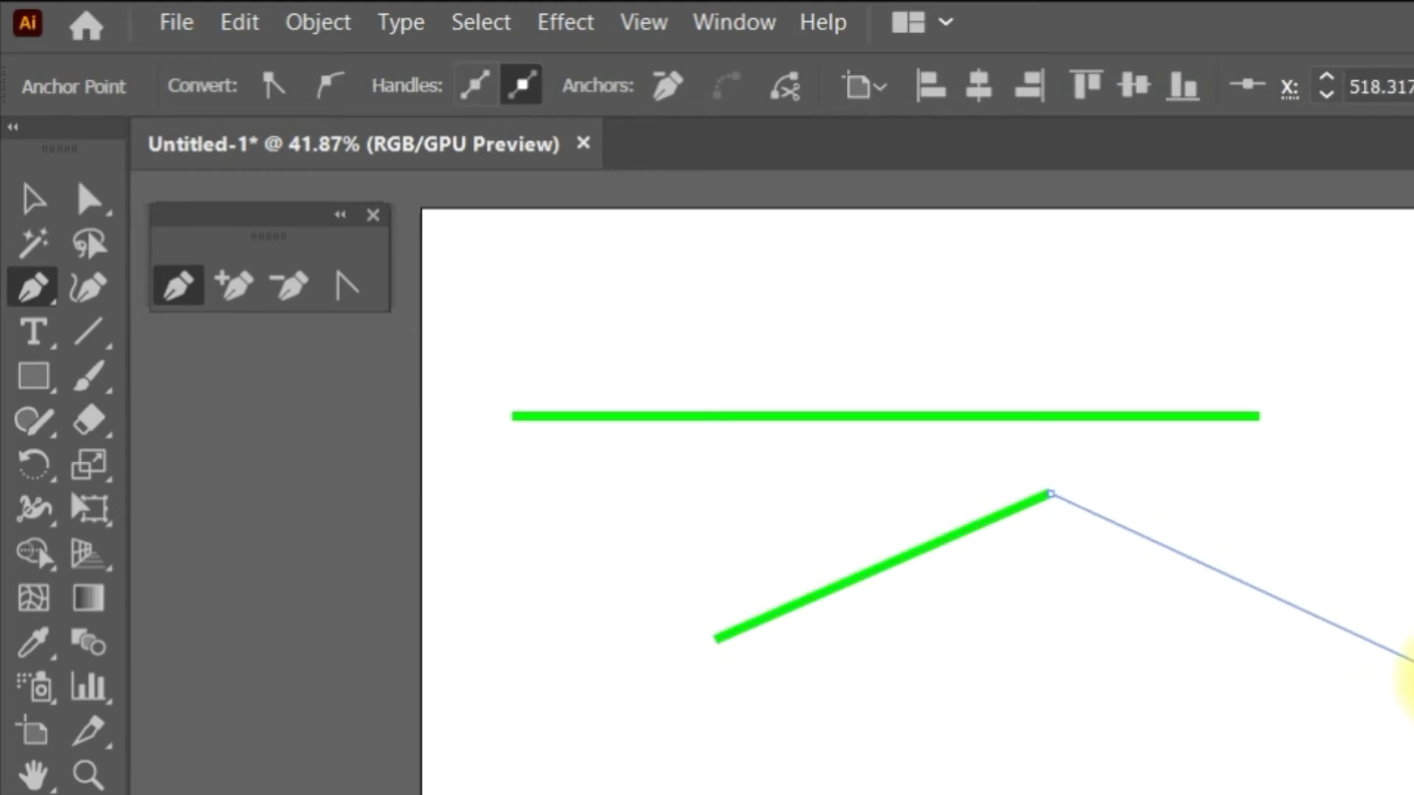
left_click(1410, 671)
left_click(1030, 794)
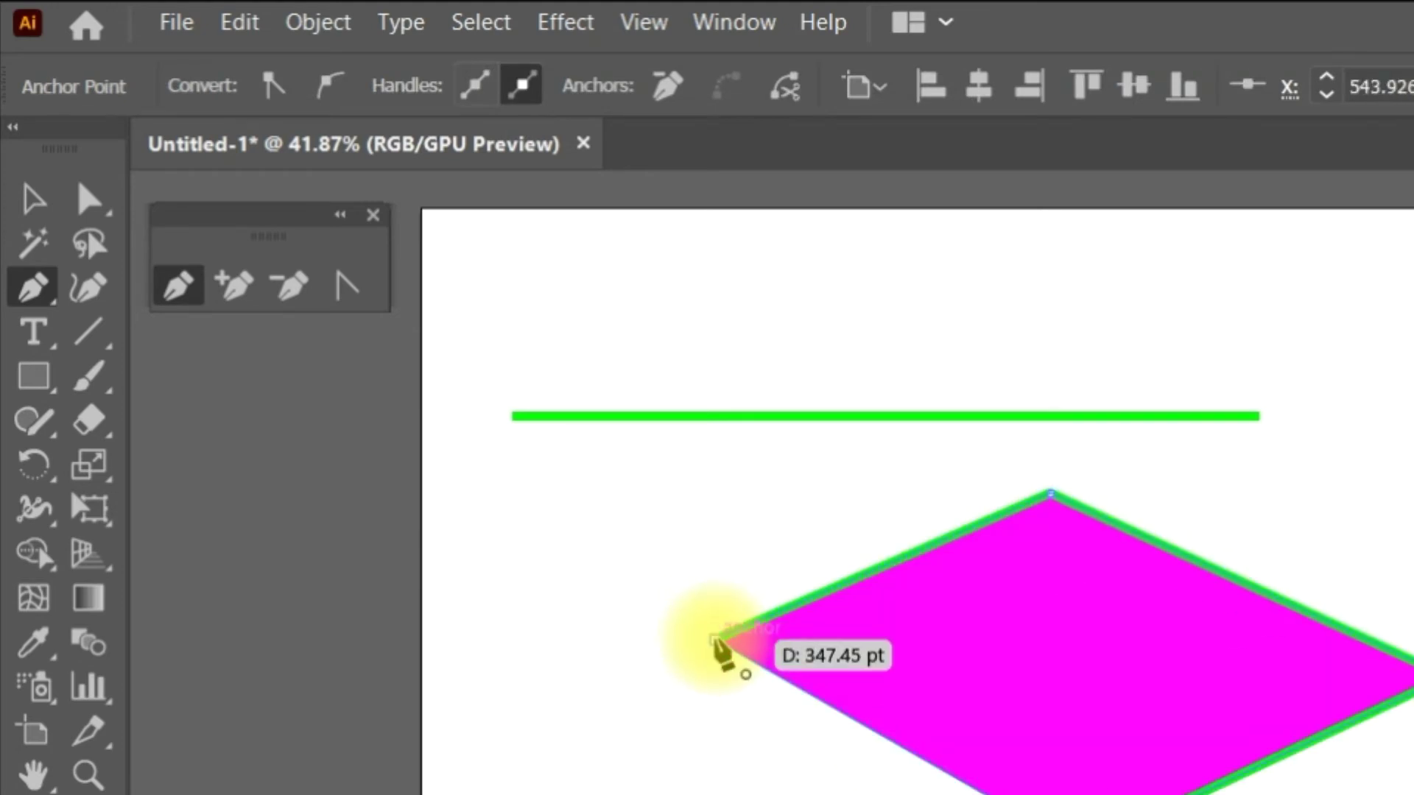
left_click(714, 639)
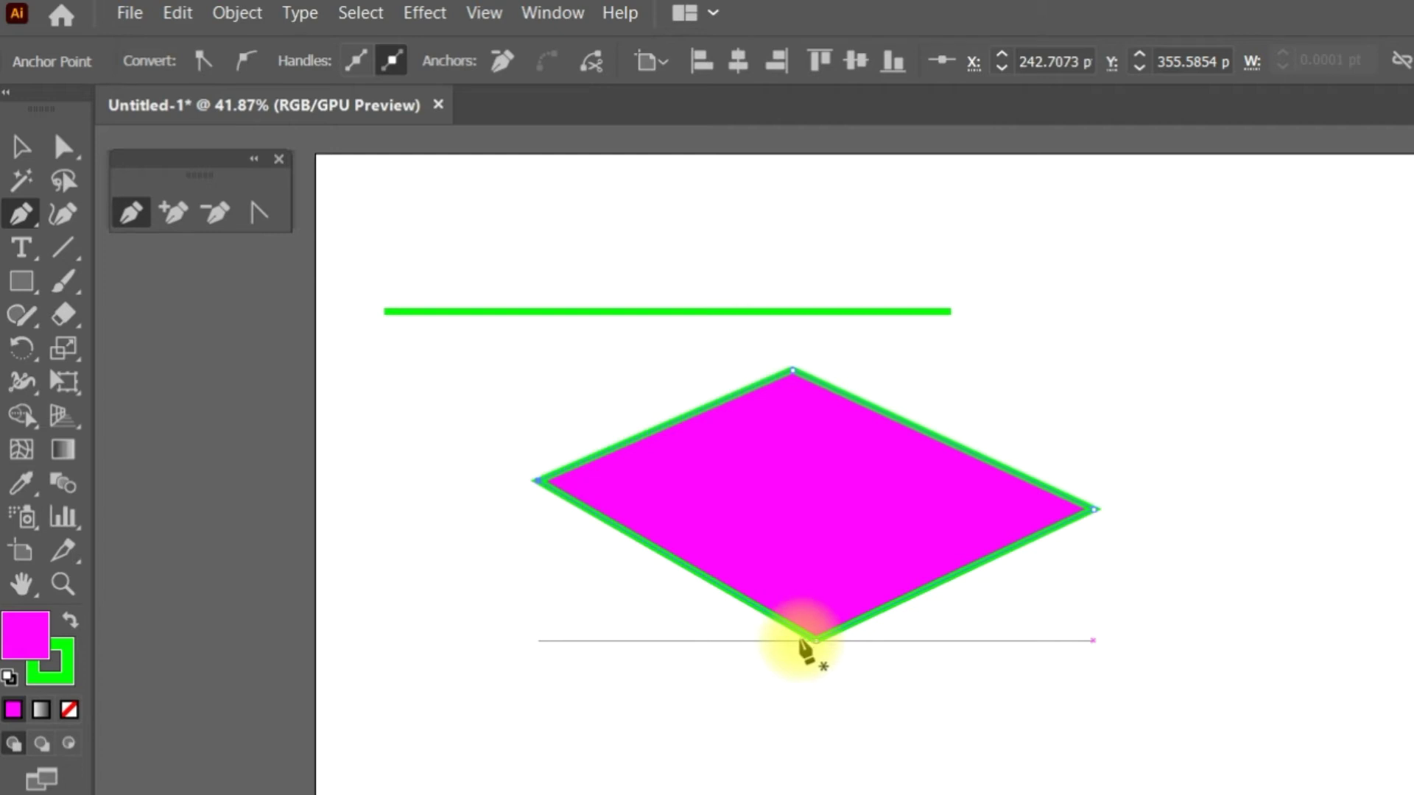
left_click(259, 213)
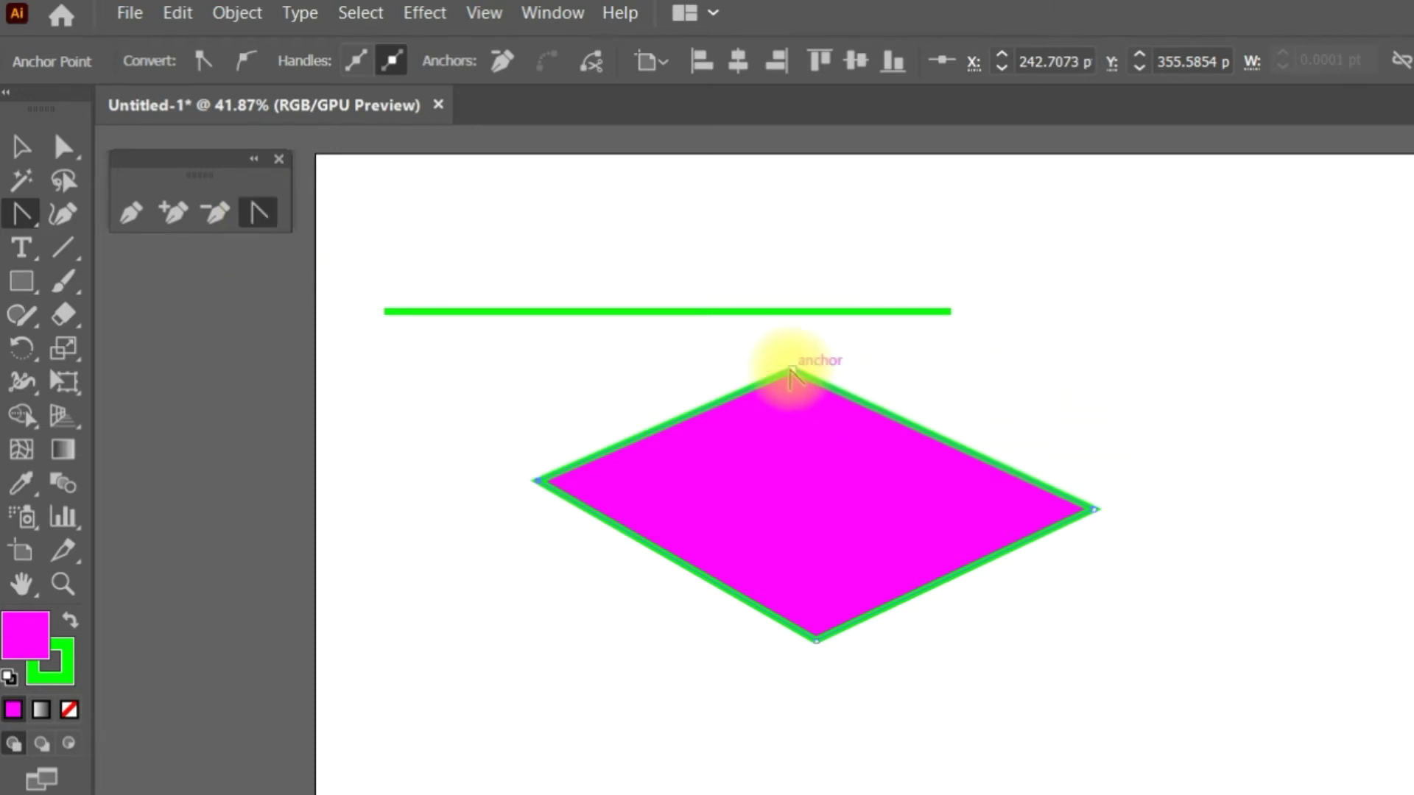
left_click_drag(793, 370, 911, 377)
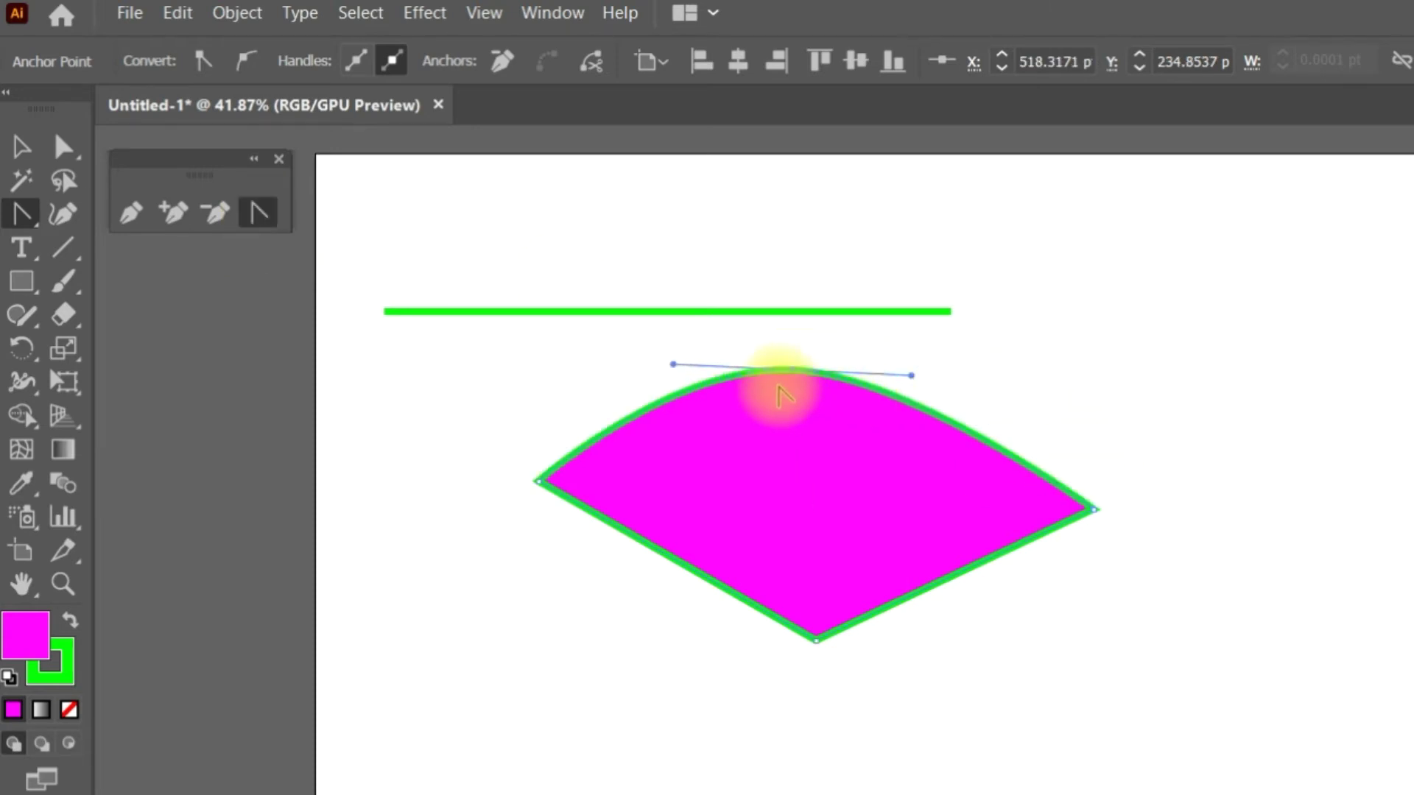
left_click_drag(895, 375, 856, 370)
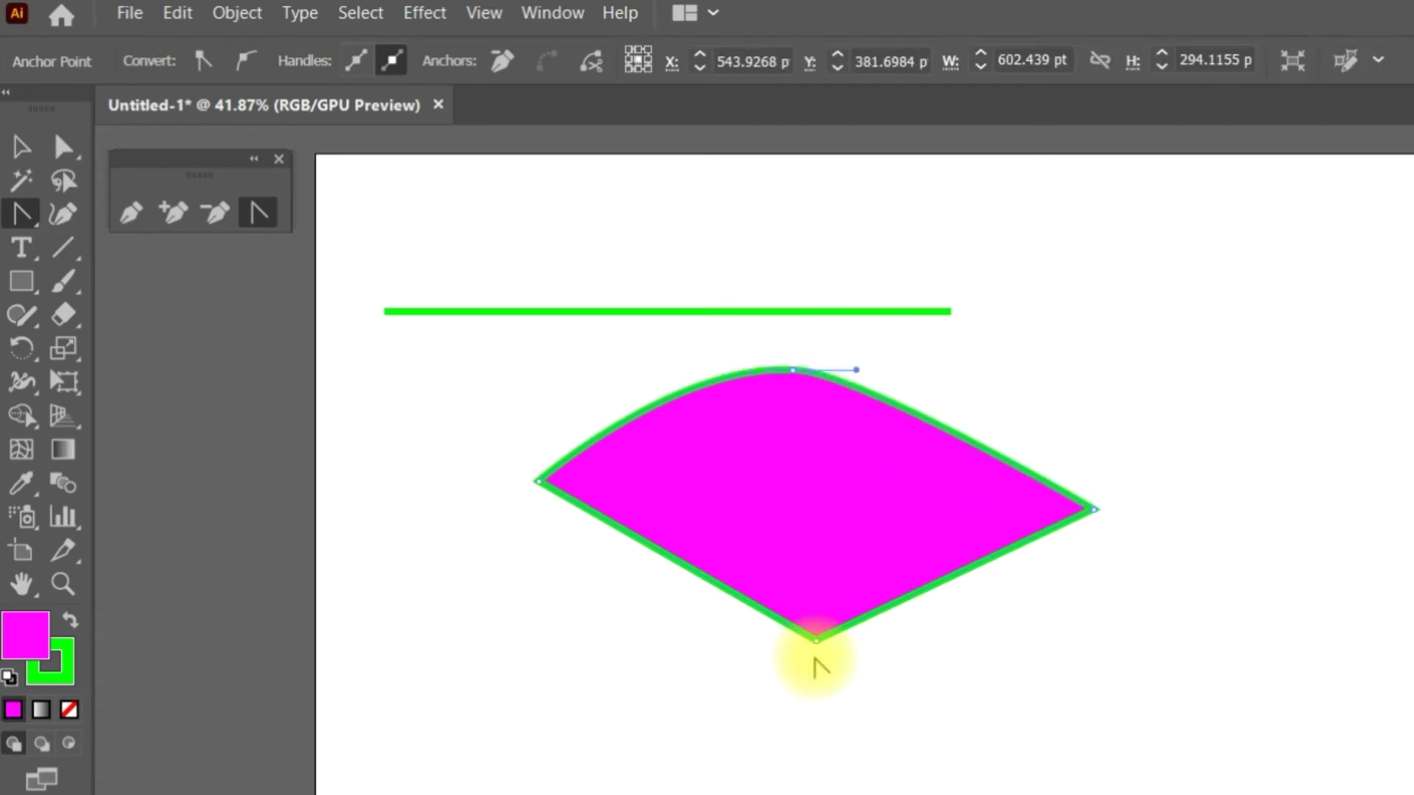
left_click_drag(857, 646, 657, 613)
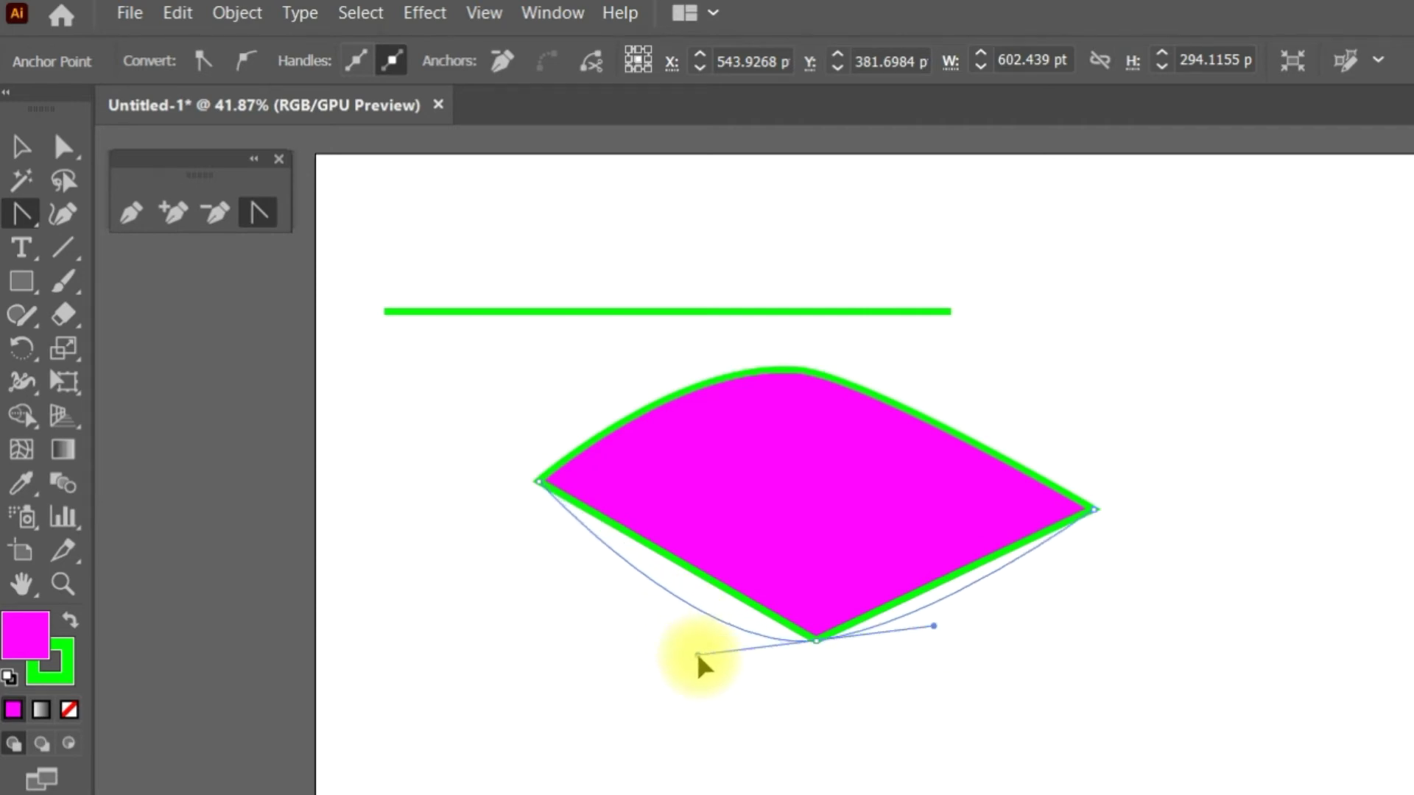
left_click_drag(658, 612, 697, 654)
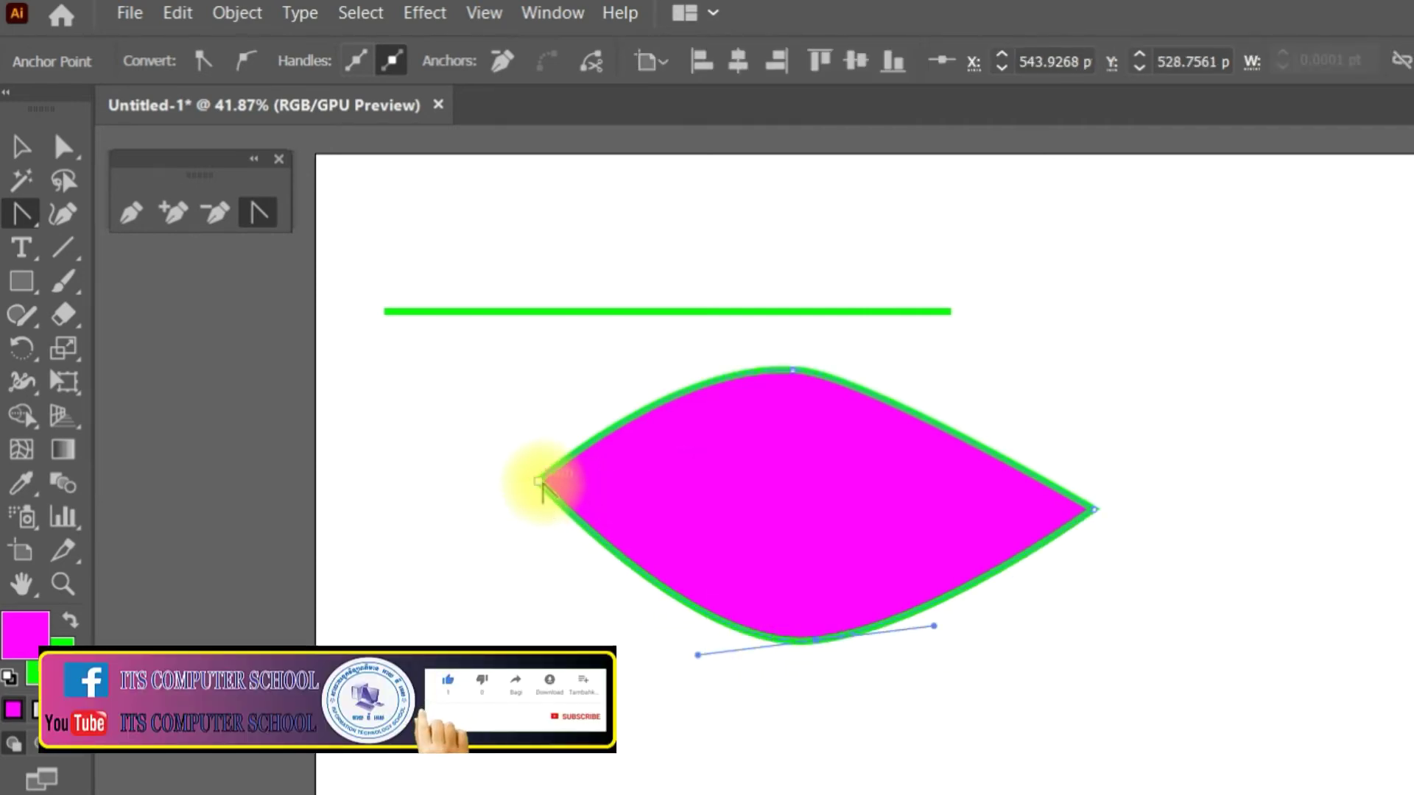
left_click_drag(539, 486, 491, 483)
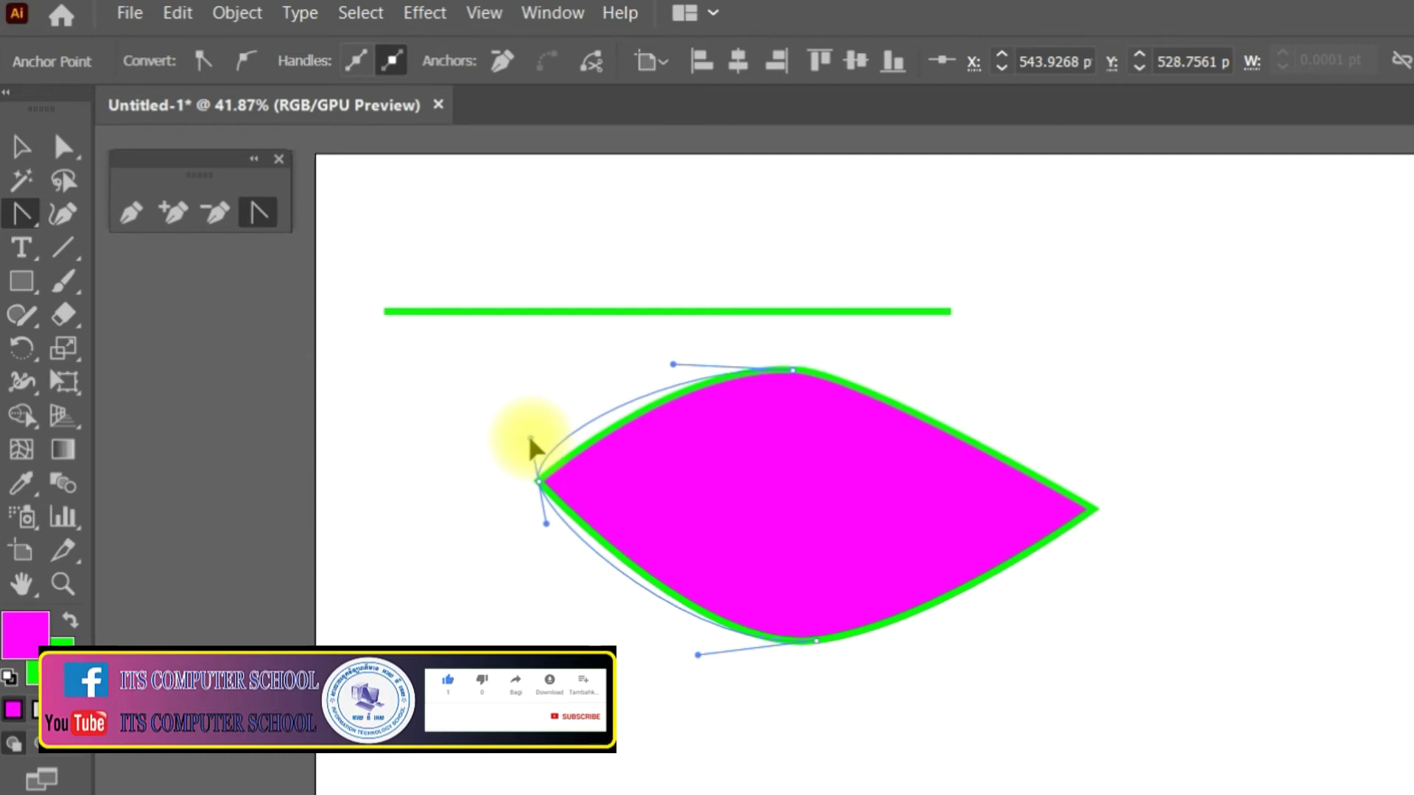
left_click_drag(491, 479, 539, 451)
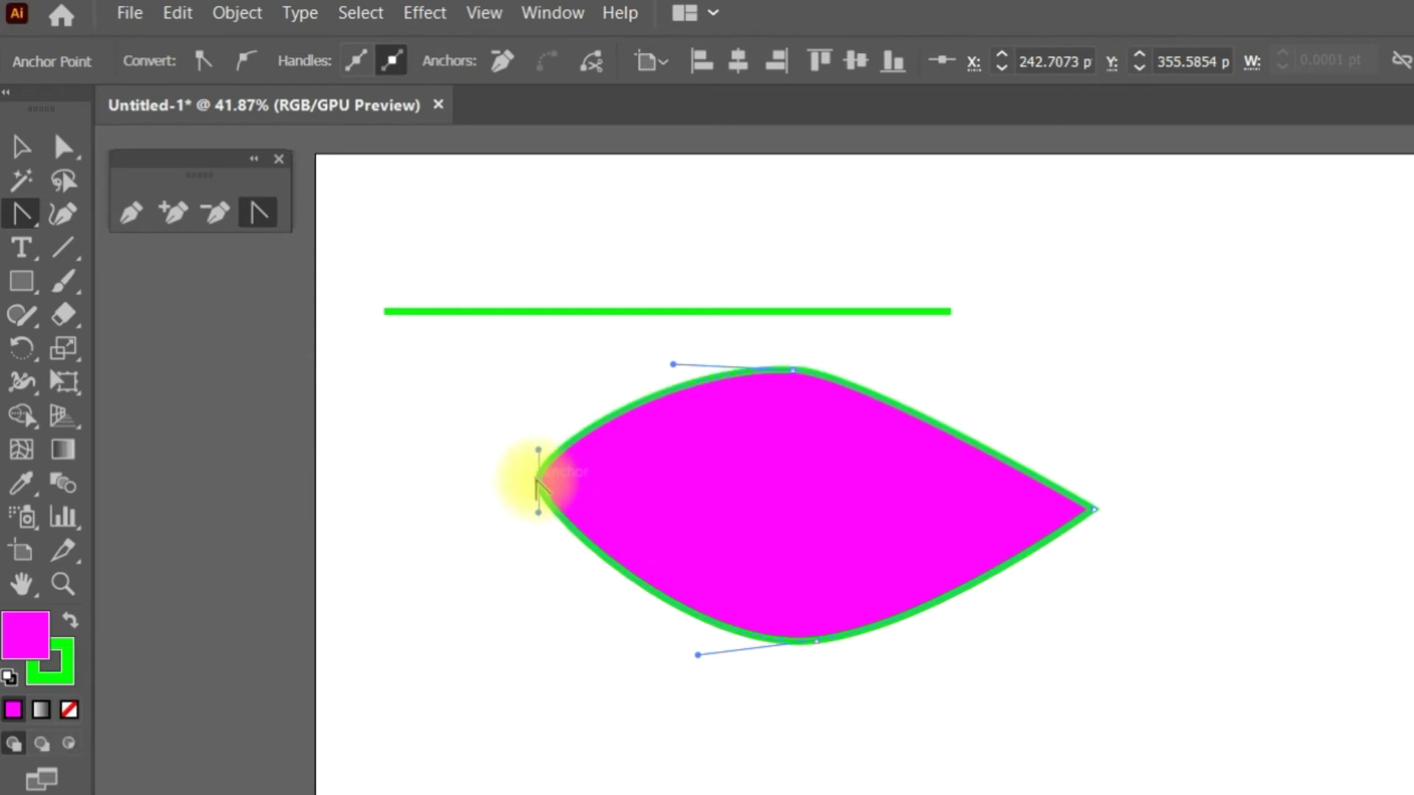
left_click(538, 481)
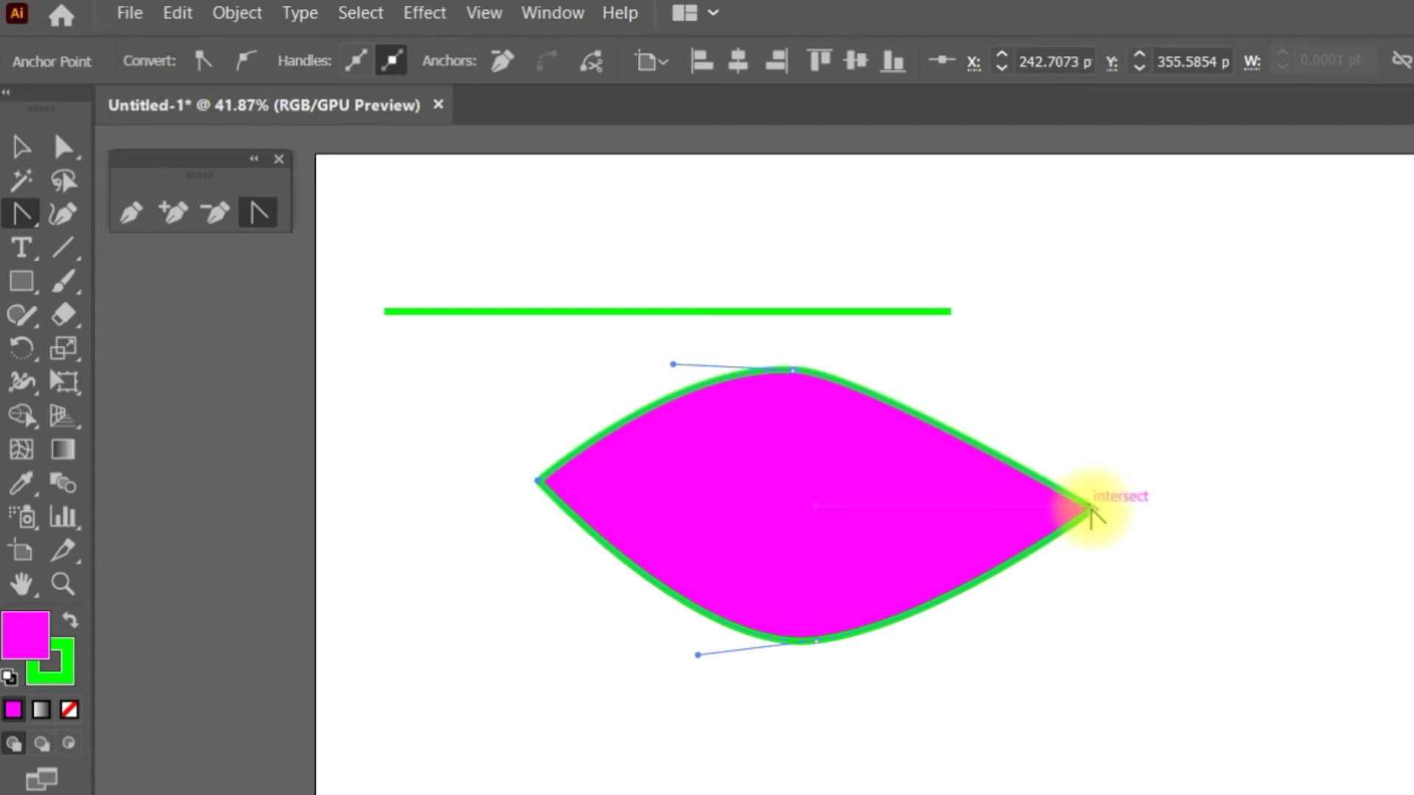
left_click_drag(1093, 508, 1115, 583)
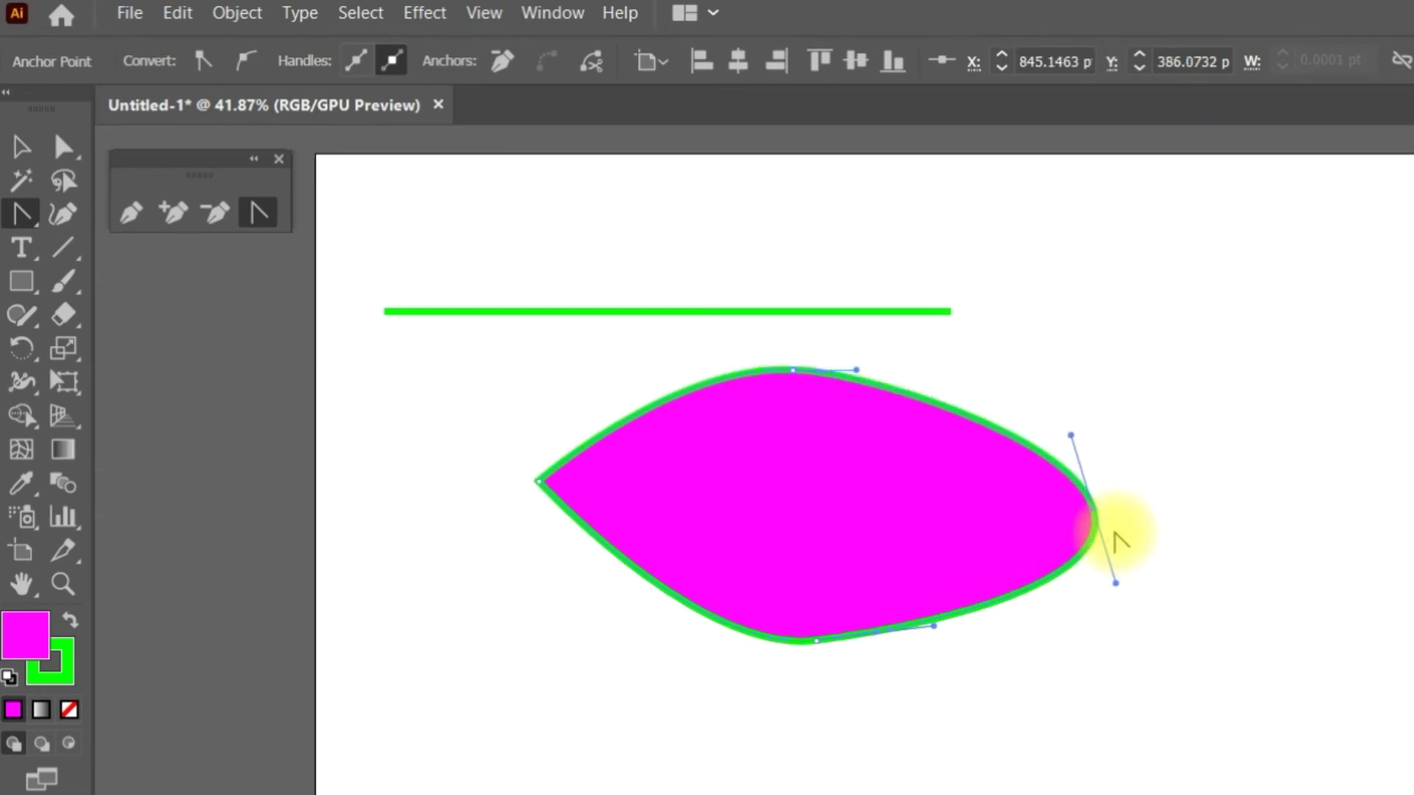
left_click(1095, 508)
left_click(540, 481)
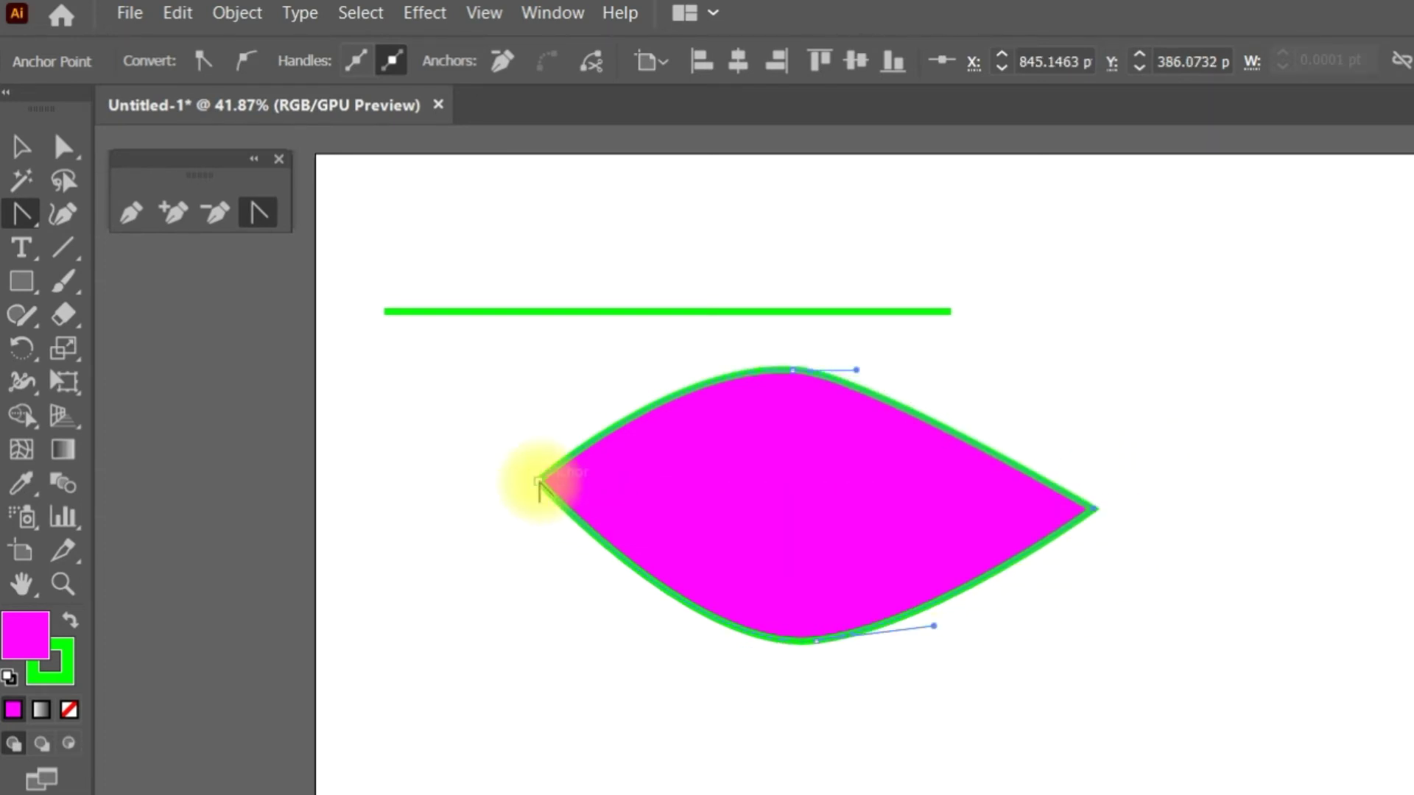
left_click(792, 370)
left_click(816, 641)
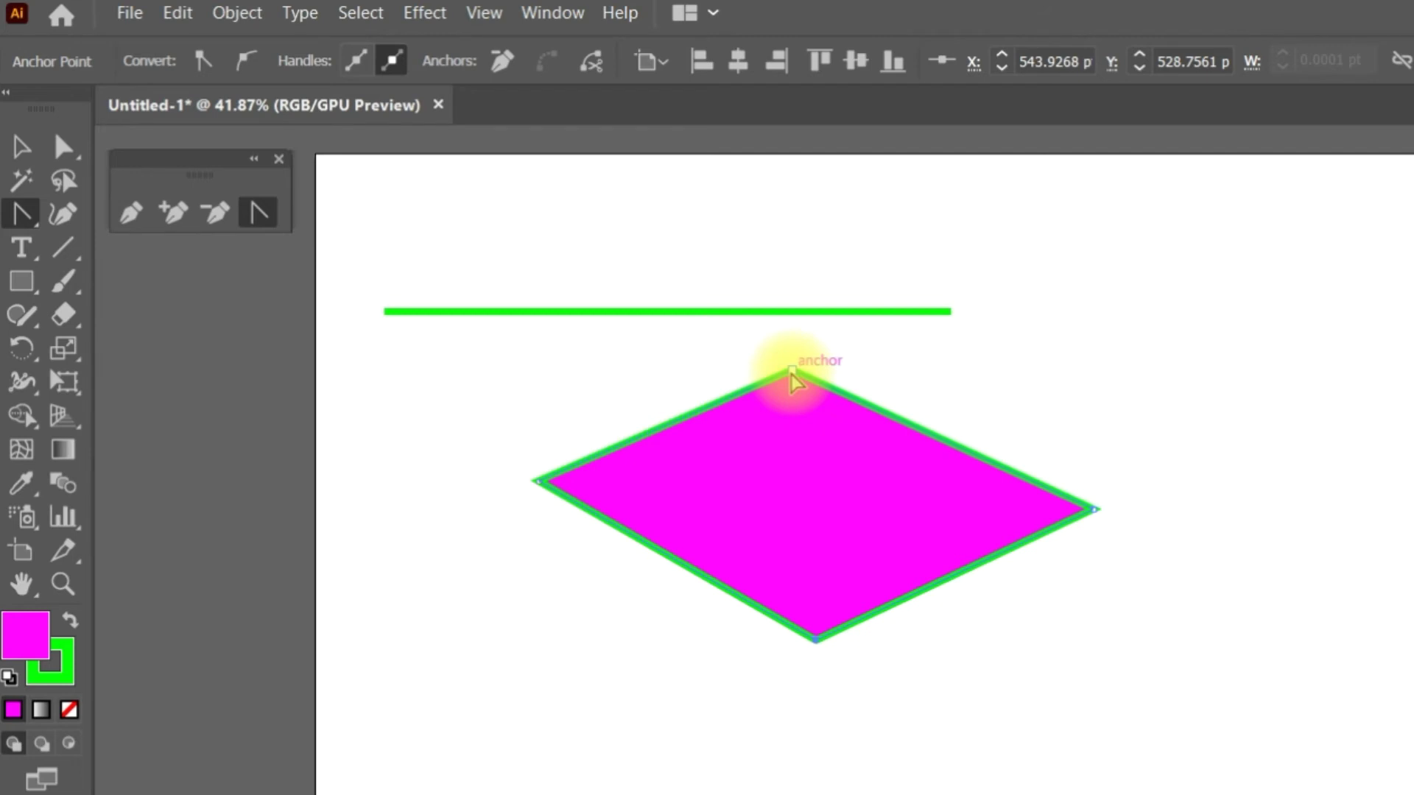
left_click_drag(792, 370, 900, 382)
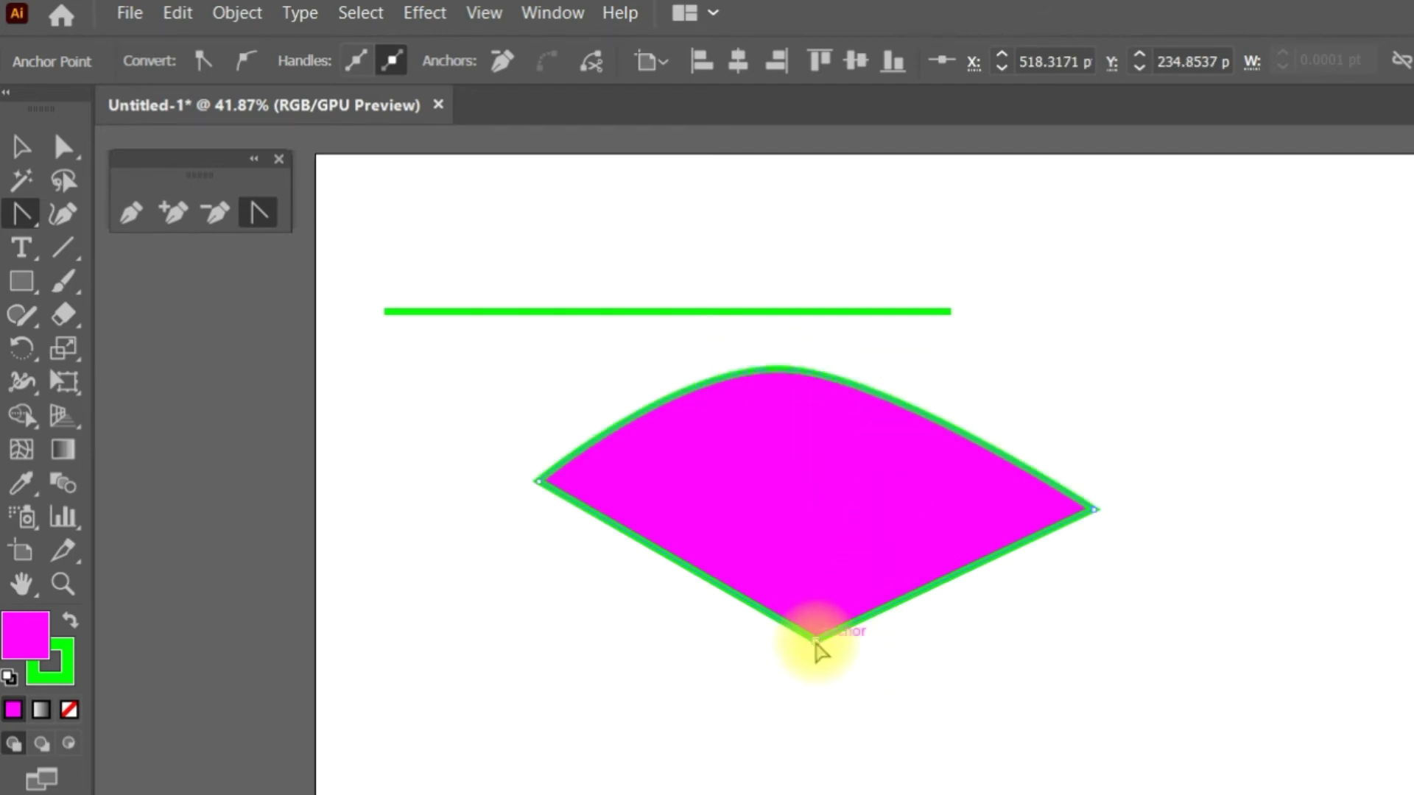
left_click_drag(816, 640, 737, 633)
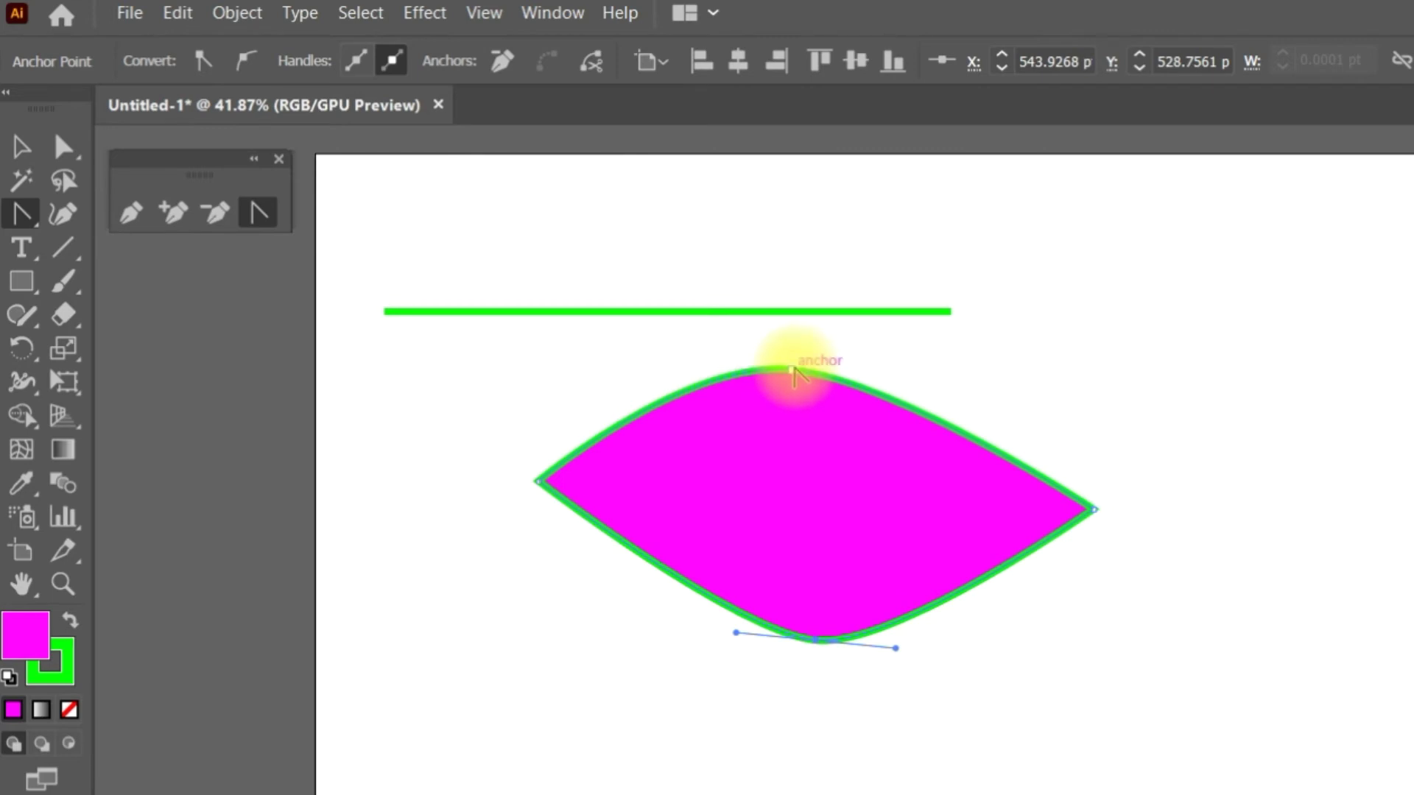
left_click(792, 371)
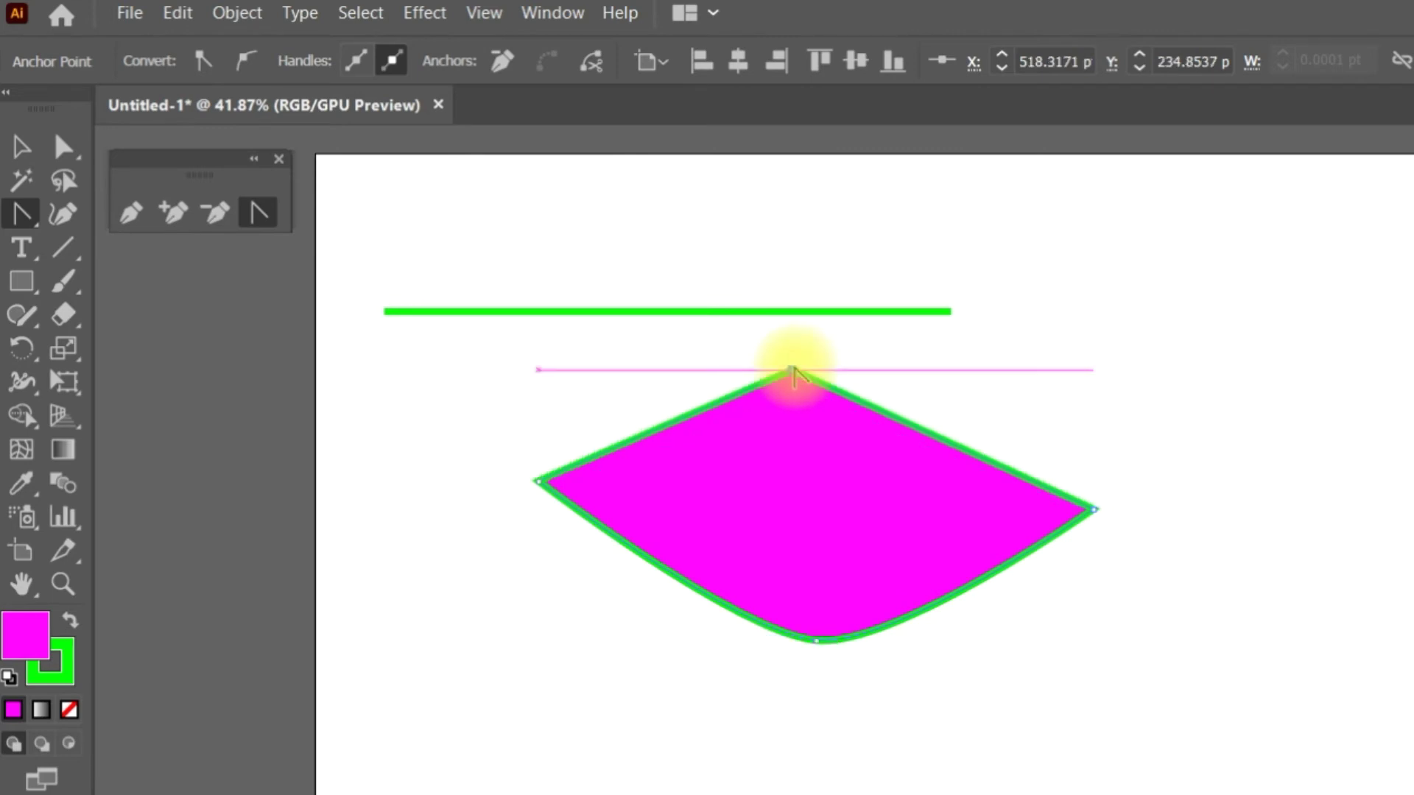
left_click(816, 641)
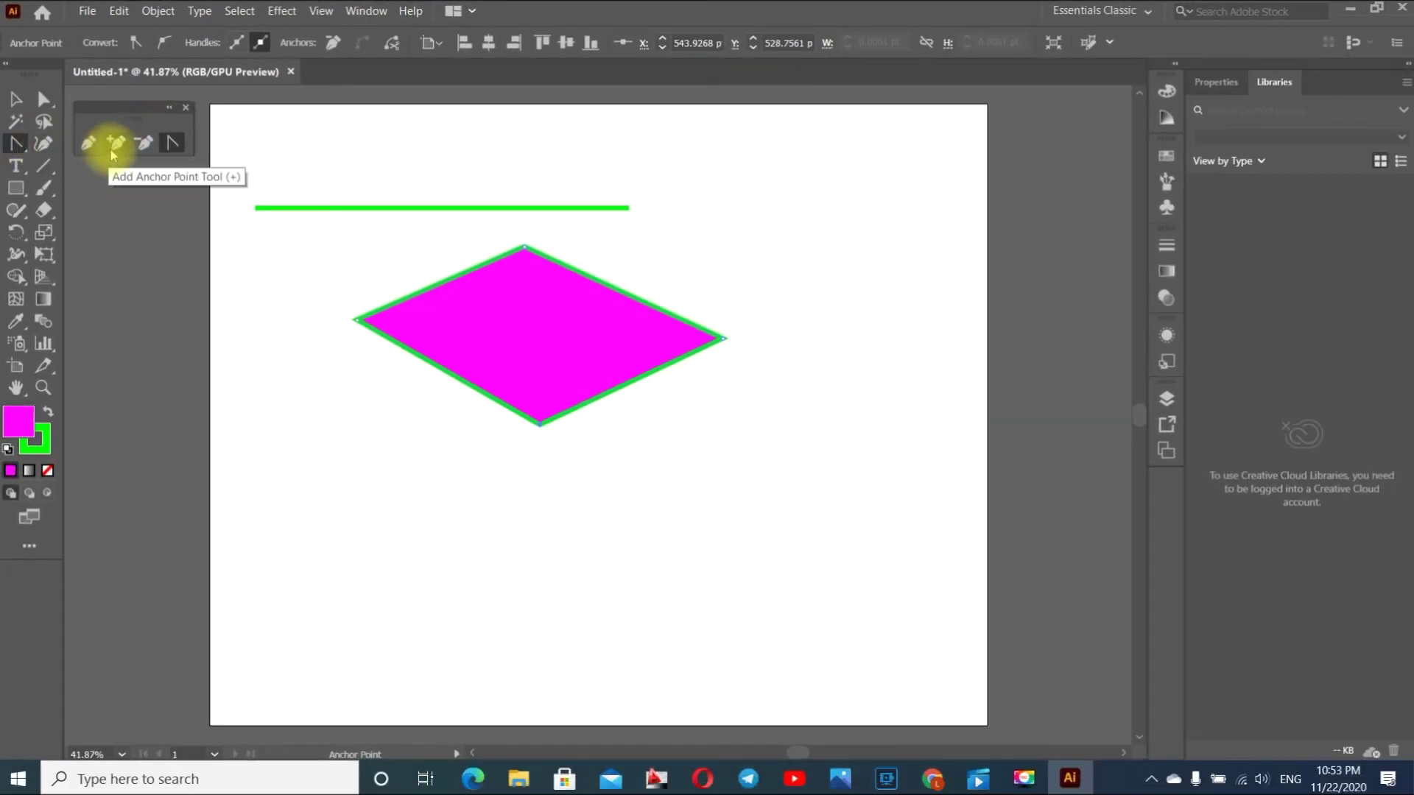
left_click(15, 188)
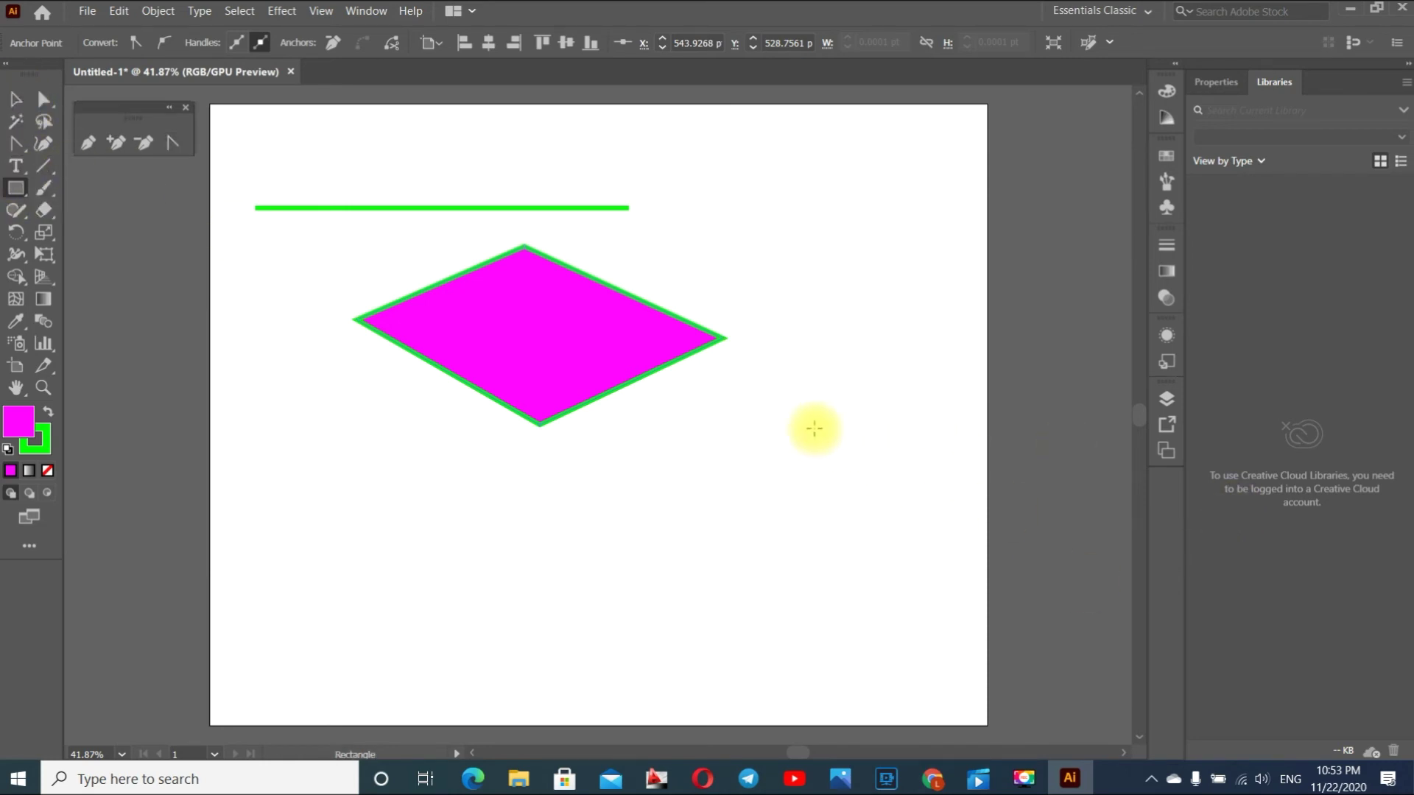
Draw a tall rectangle in the lower-right corner and delete its top-left corner anchor.
left_click_drag(807, 414, 986, 725)
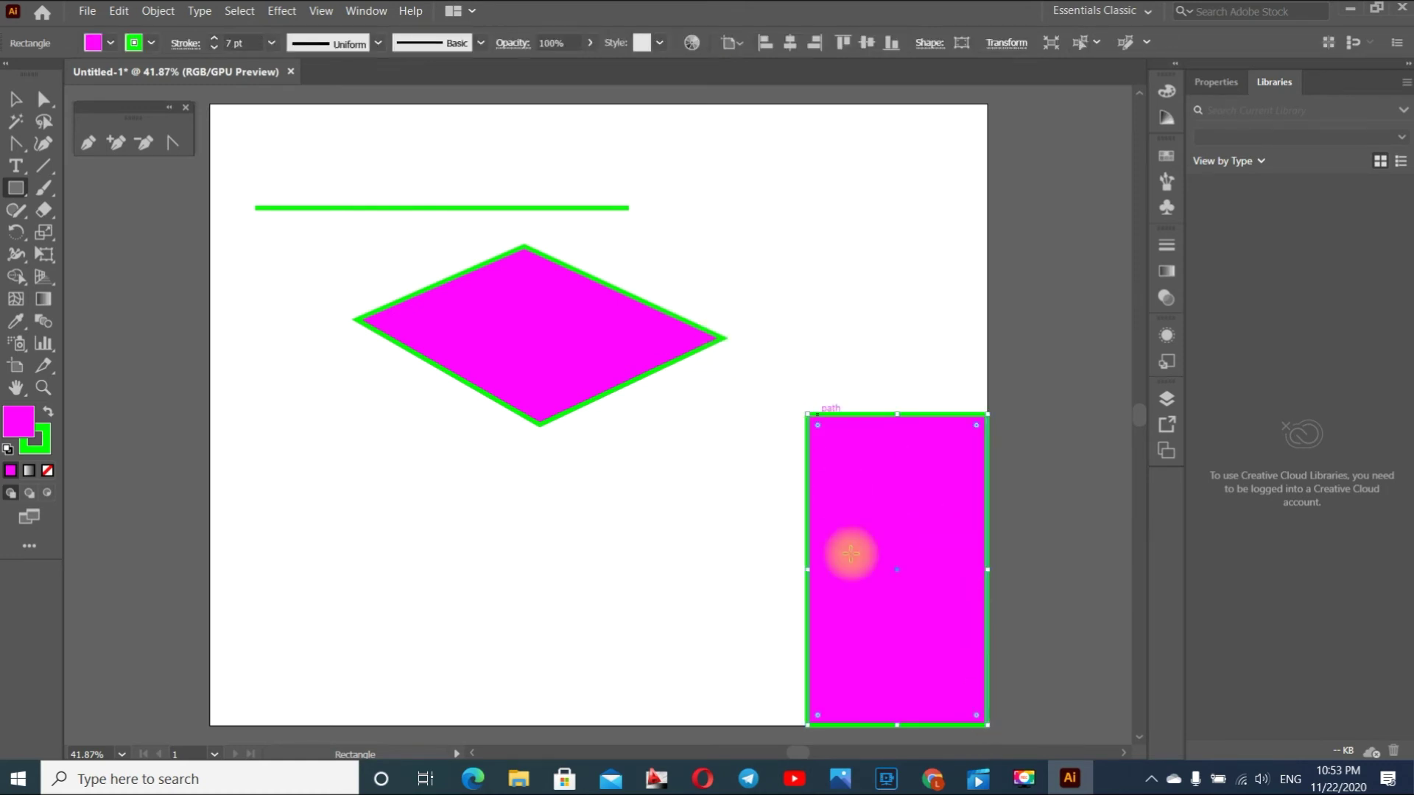
left_click(144, 142)
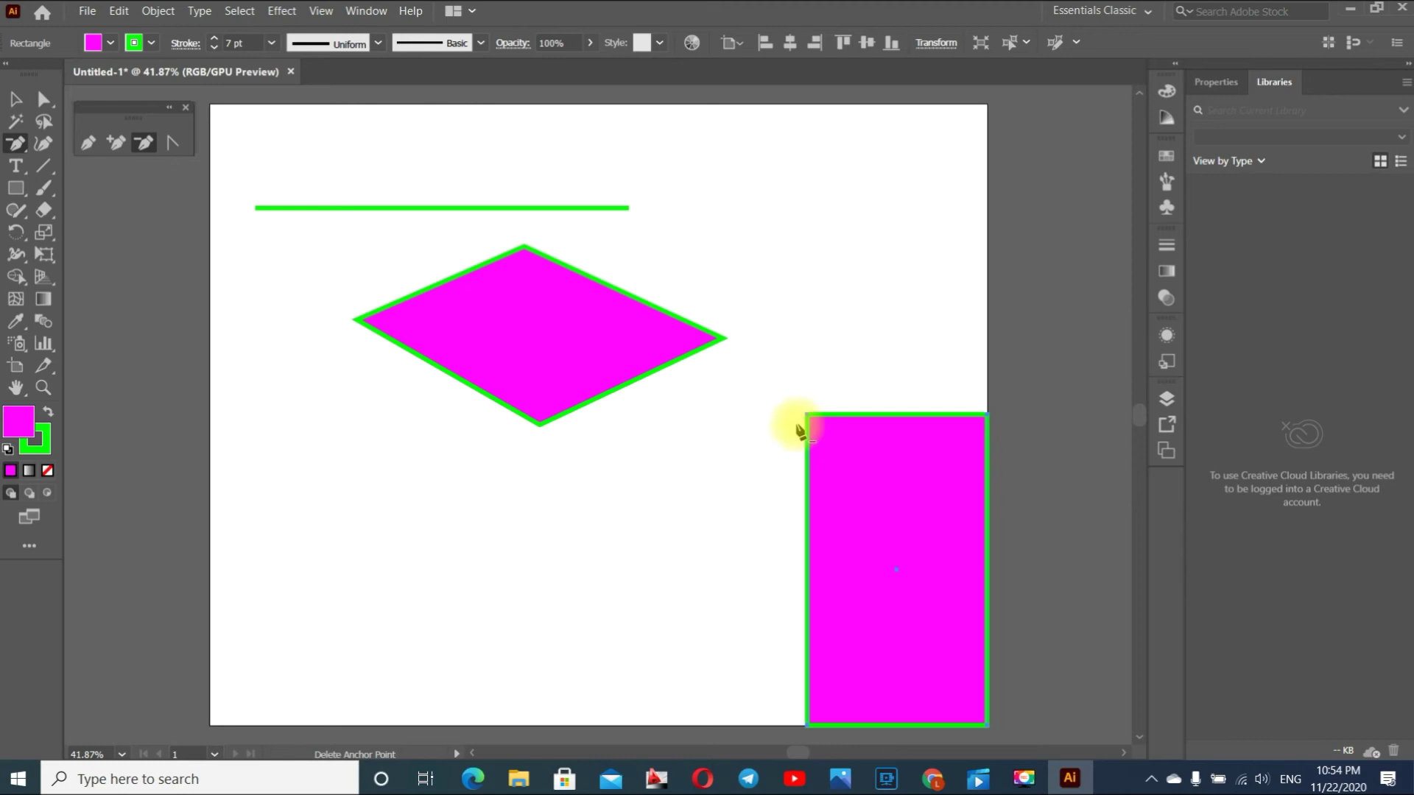
left_click(808, 416)
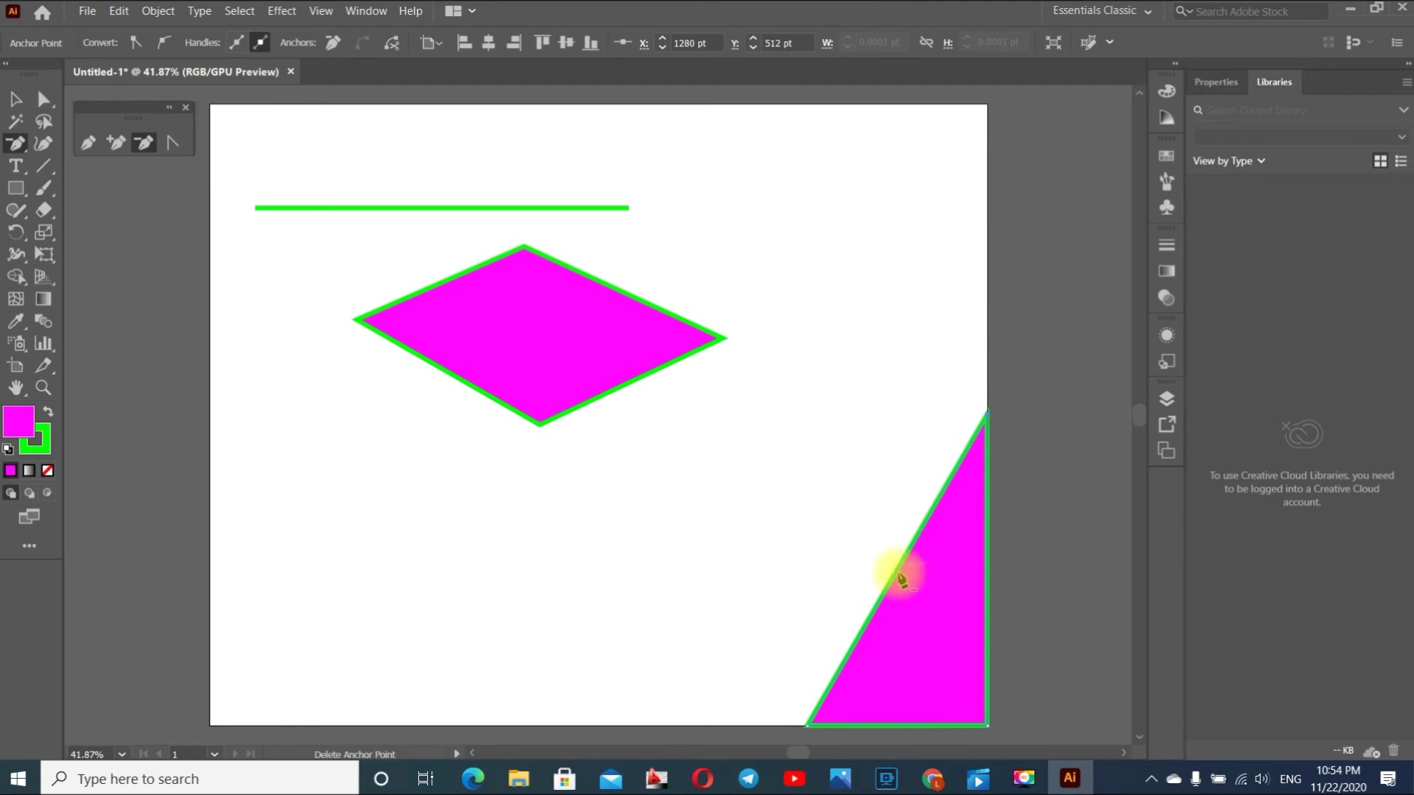
Confirm the warning, add a point on the triangle's slanted edge, and drag it left.
left_click(116, 142)
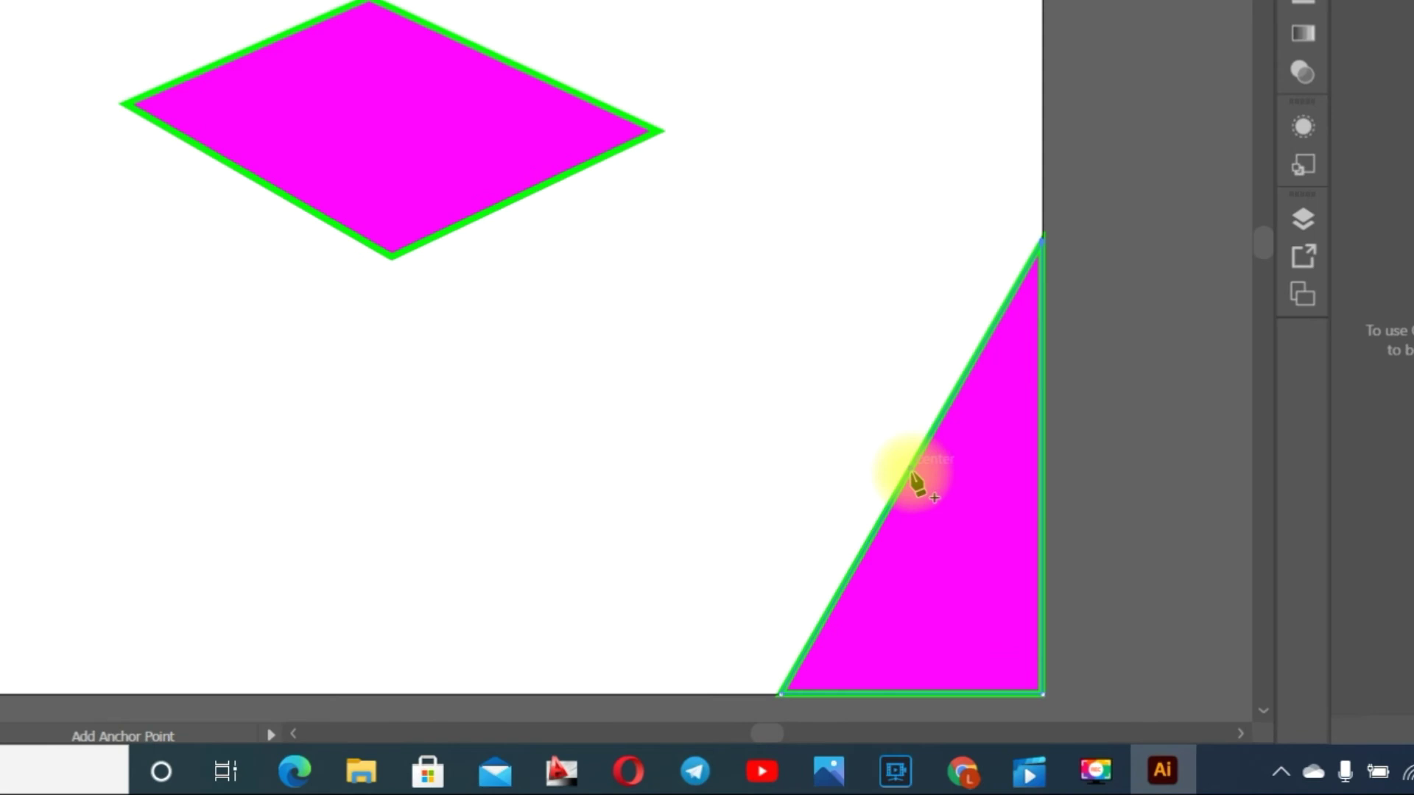
left_click(911, 480)
left_click(820, 33)
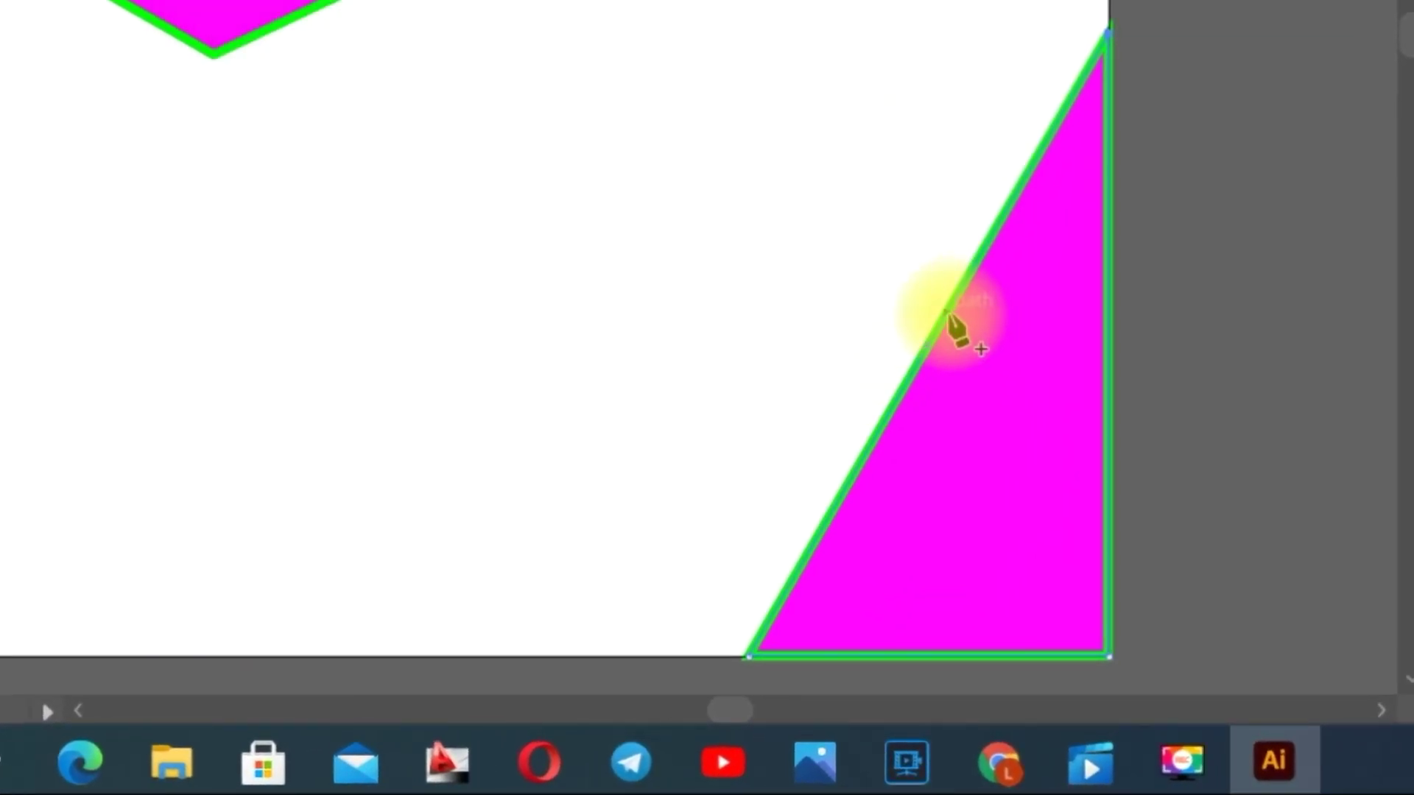
left_click(945, 312)
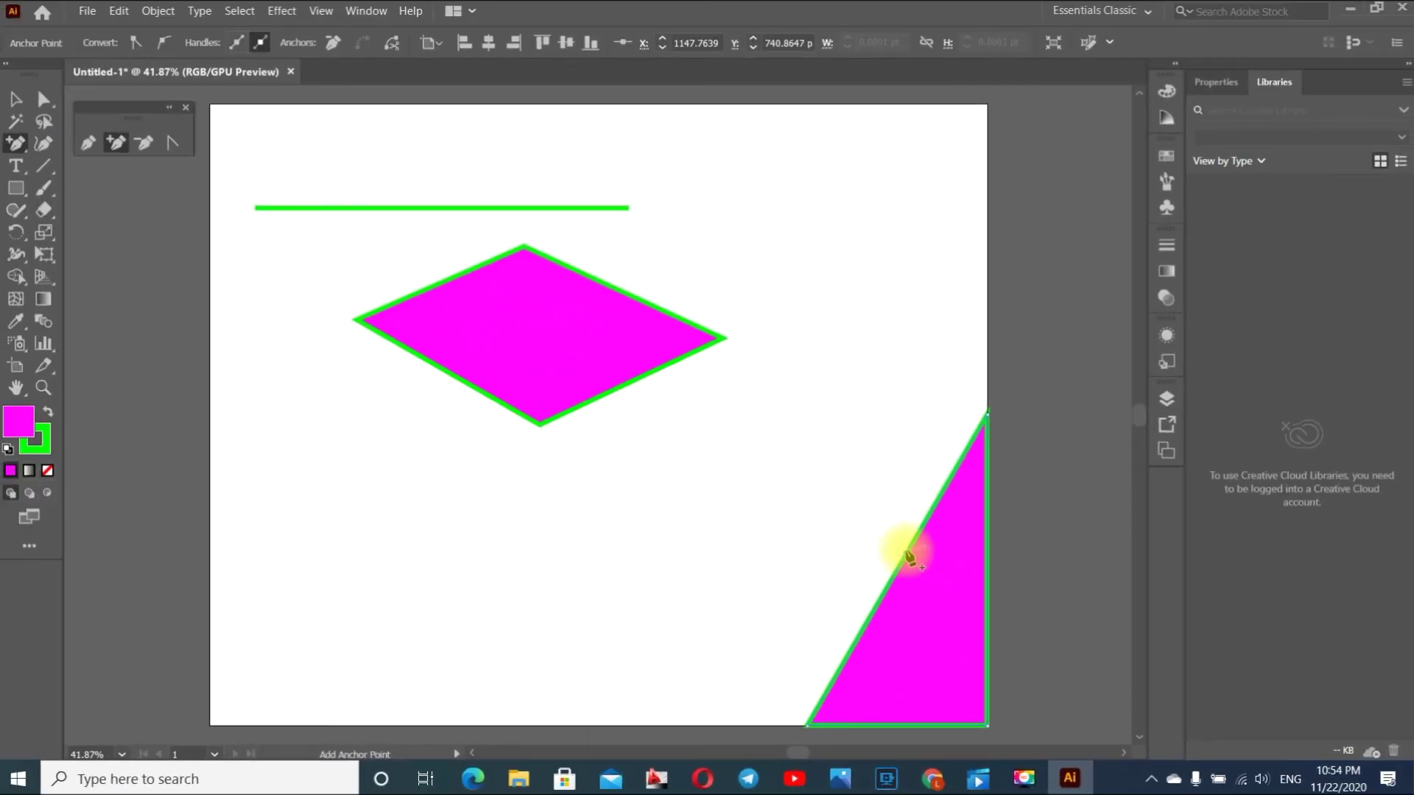
left_click(27, 99)
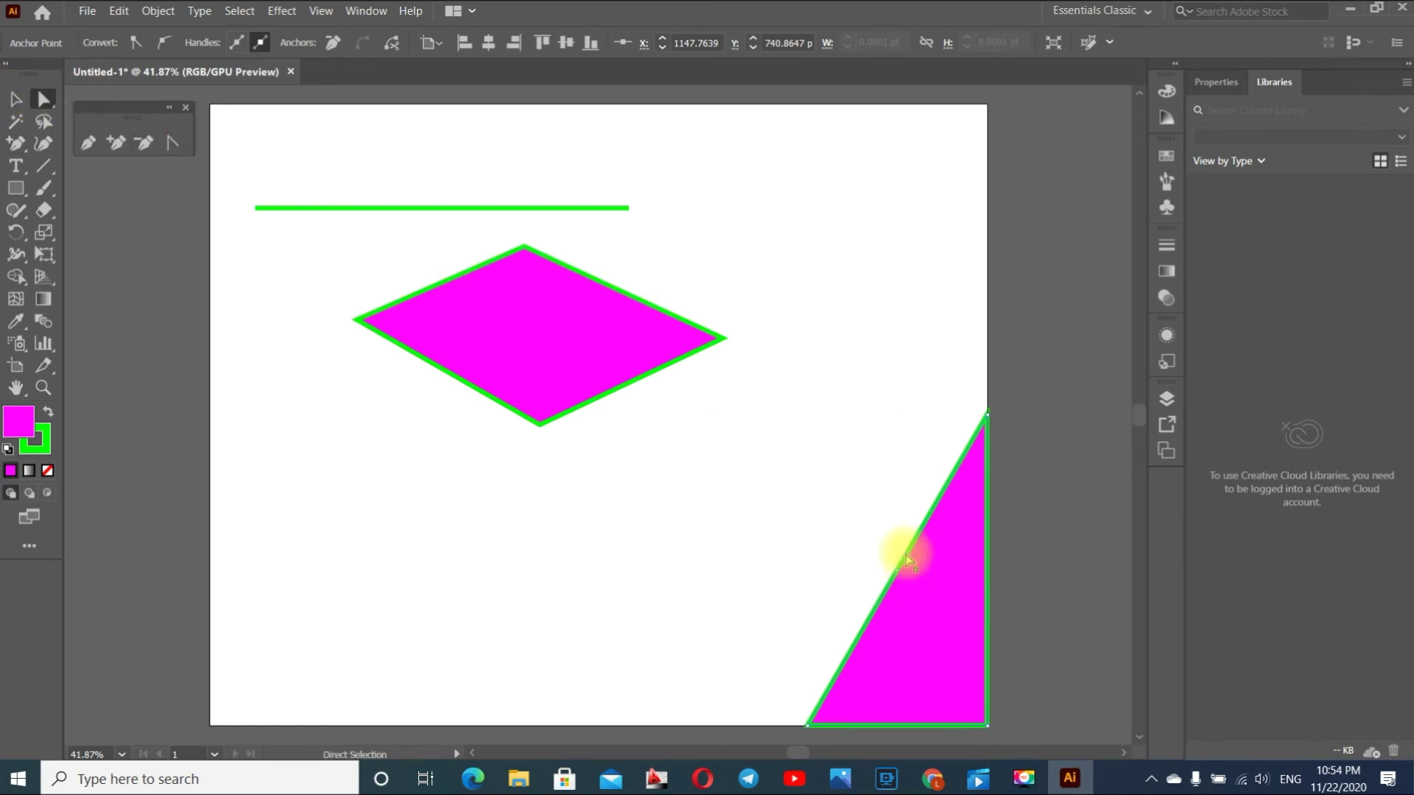
left_click_drag(910, 559, 818, 571)
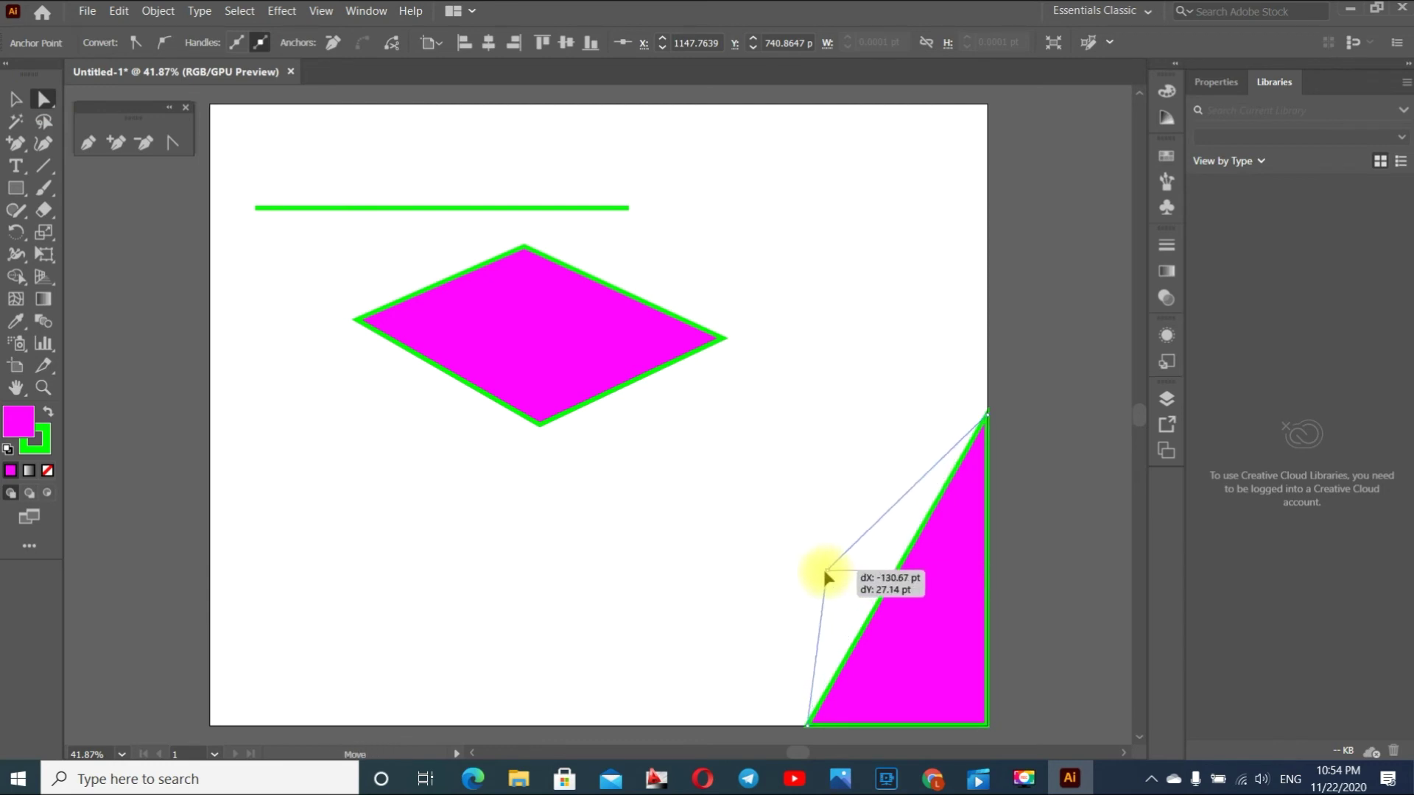
Toggle the shape's left anchor between smooth curve and sharp corner, ending as a corner.
left_click(176, 144)
left_click_drag(817, 571, 902, 451)
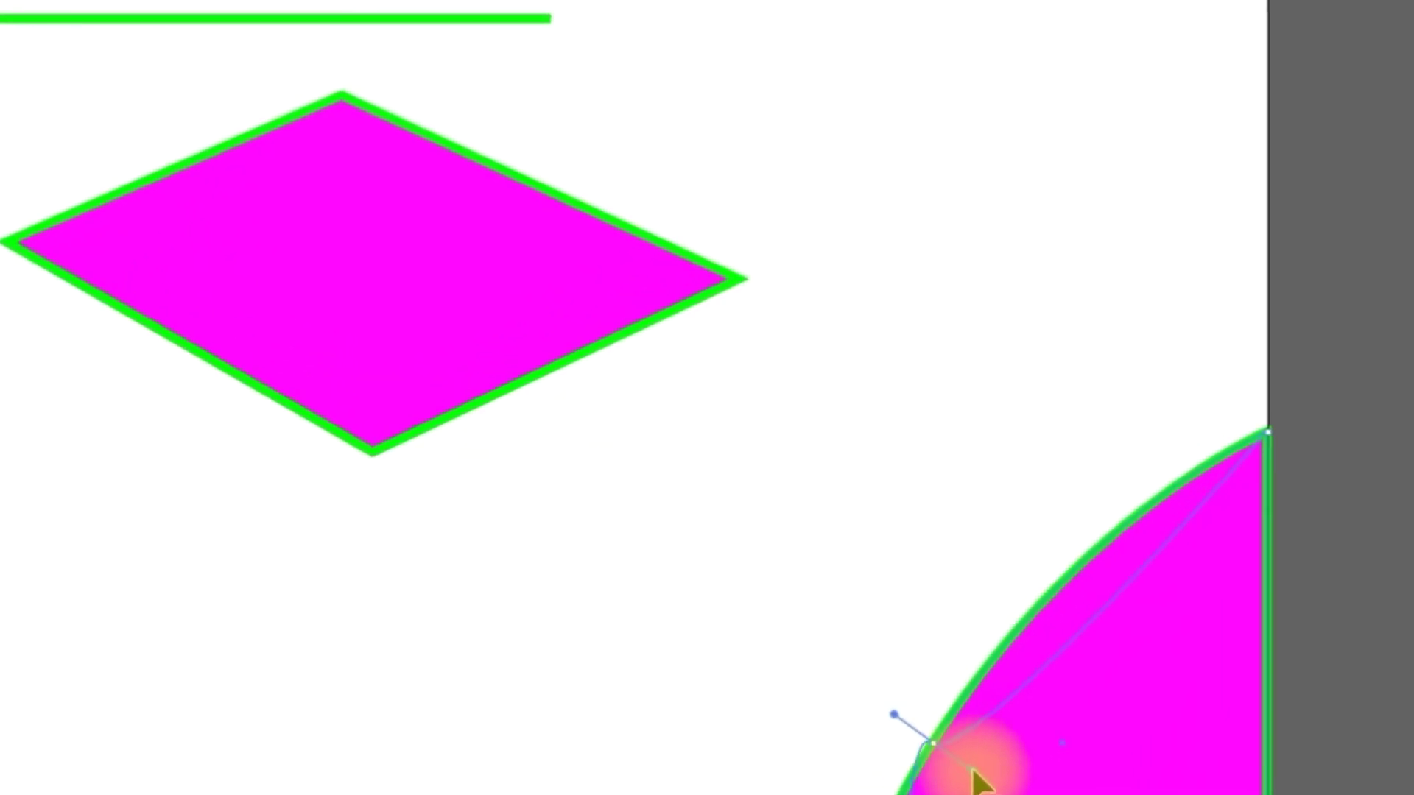
left_click(1049, 589)
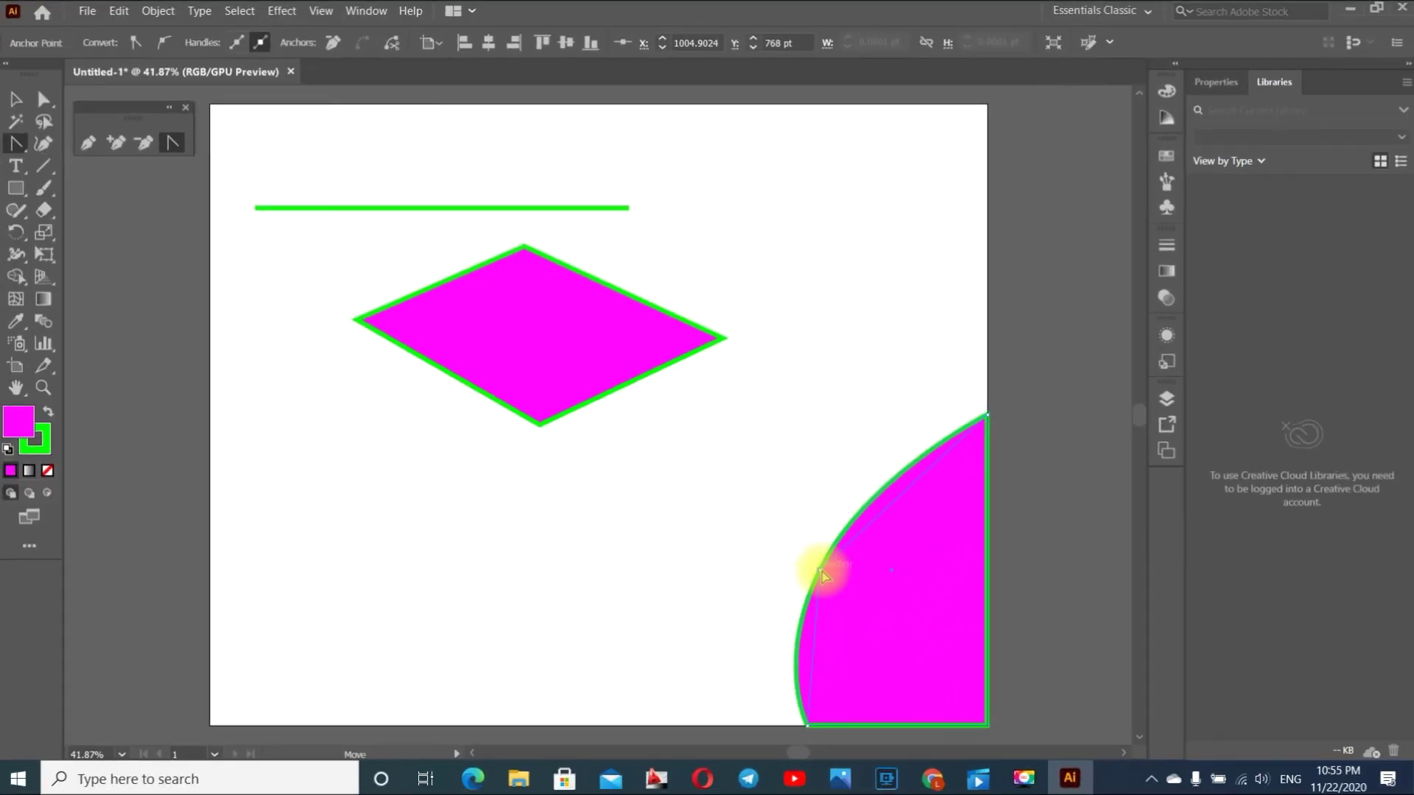
left_click(821, 571)
left_click_drag(821, 571, 881, 430)
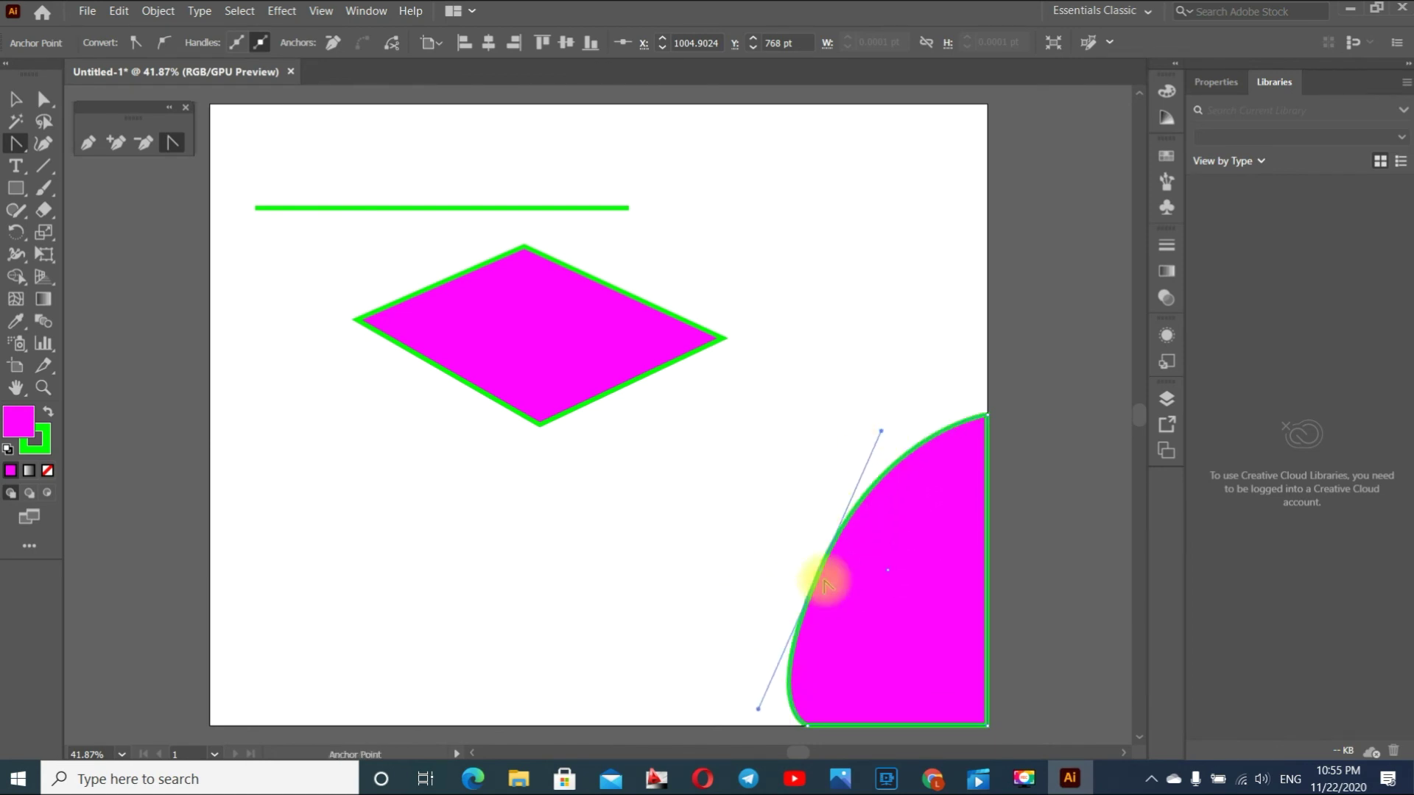
left_click(821, 572)
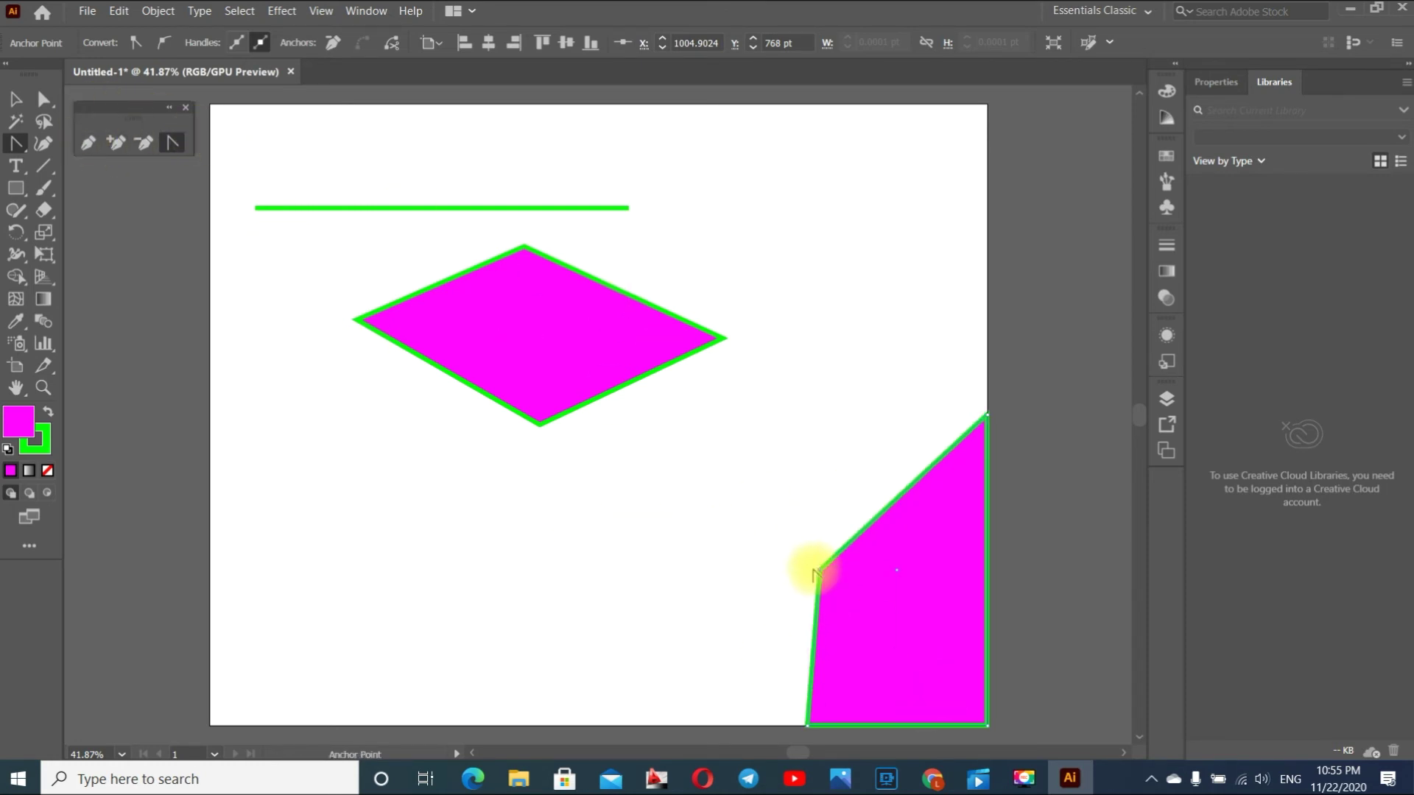
left_click(43, 99)
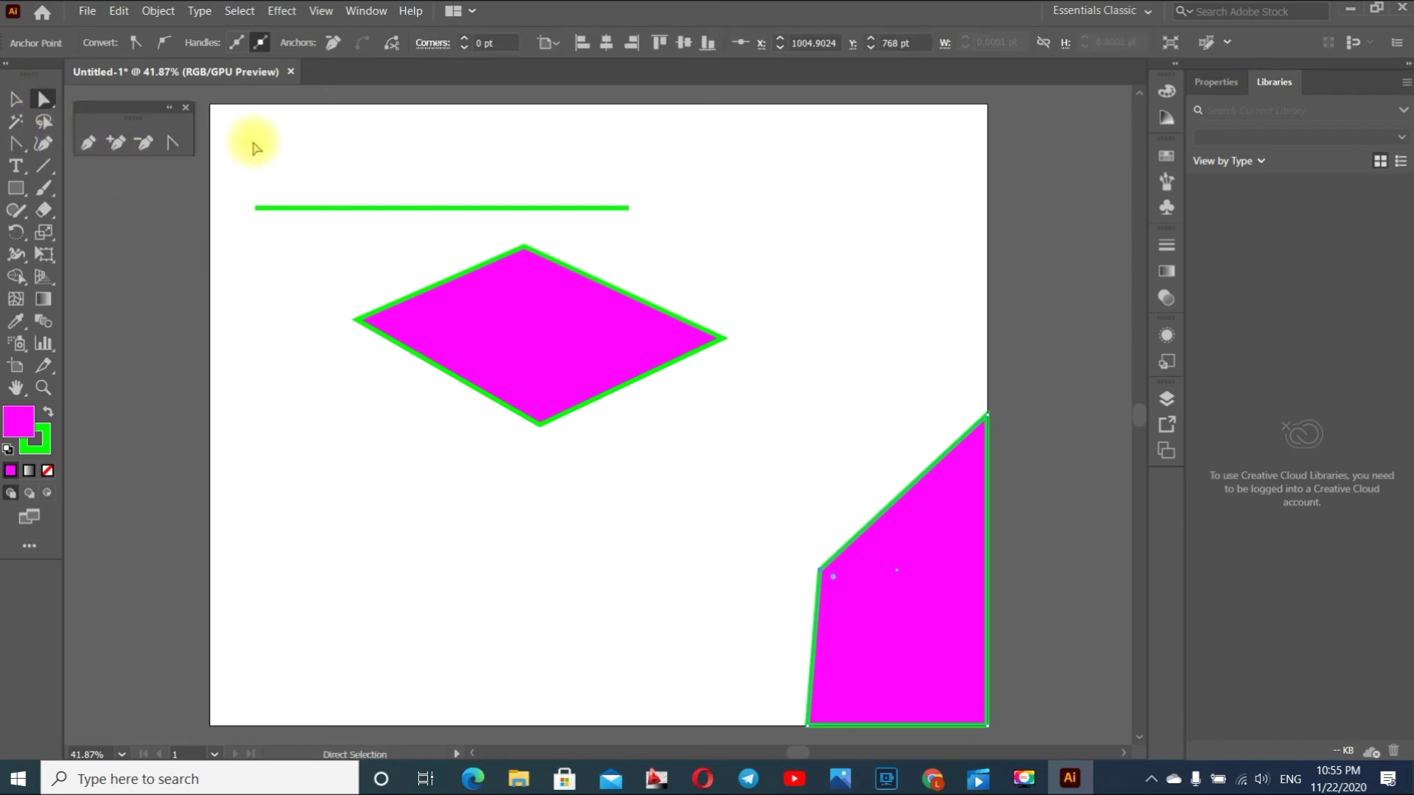
Drag the angled anchor to the top-left corner, then browse the Rectangle, Line and anchor tool flyouts.
left_click_drag(818, 568, 819, 415)
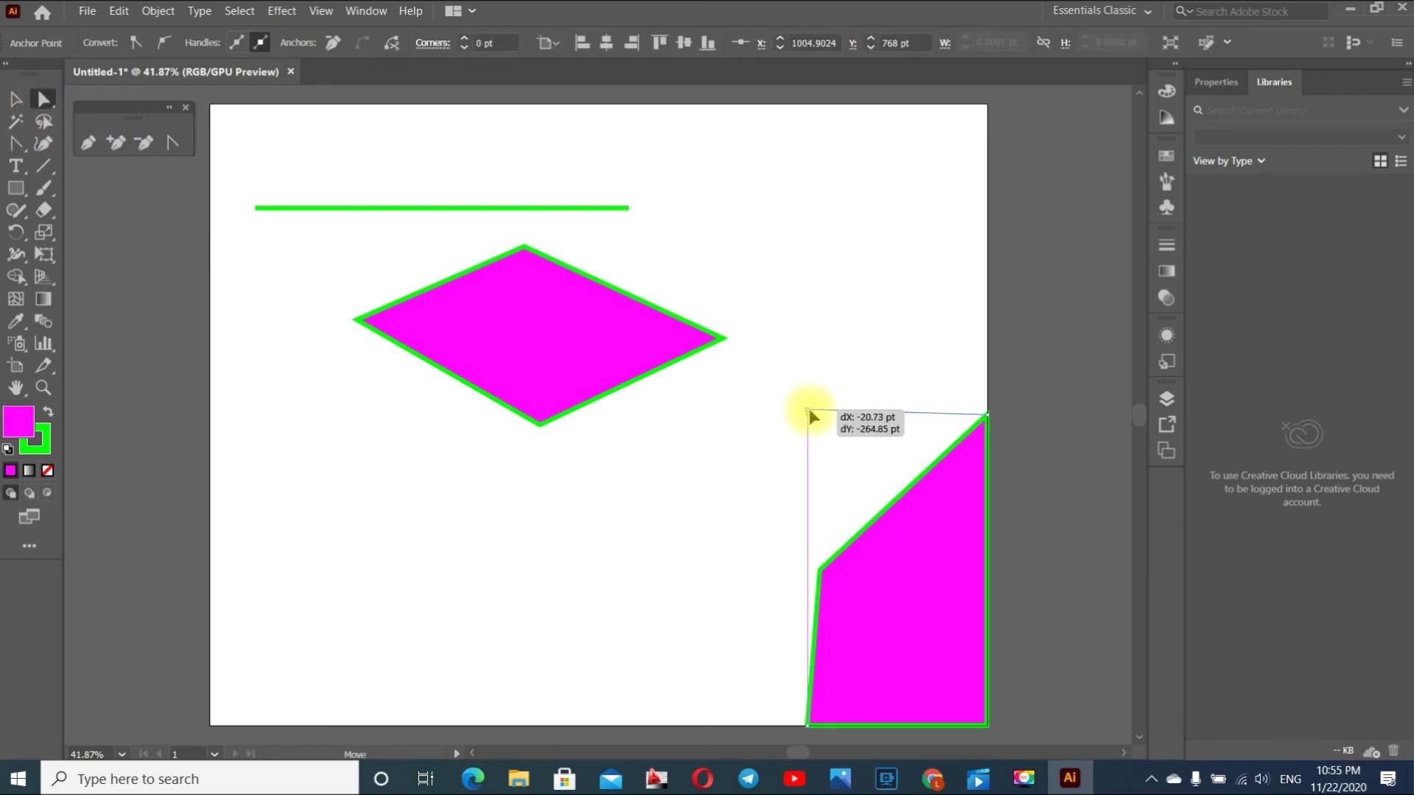
left_click_drag(806, 411, 803, 410)
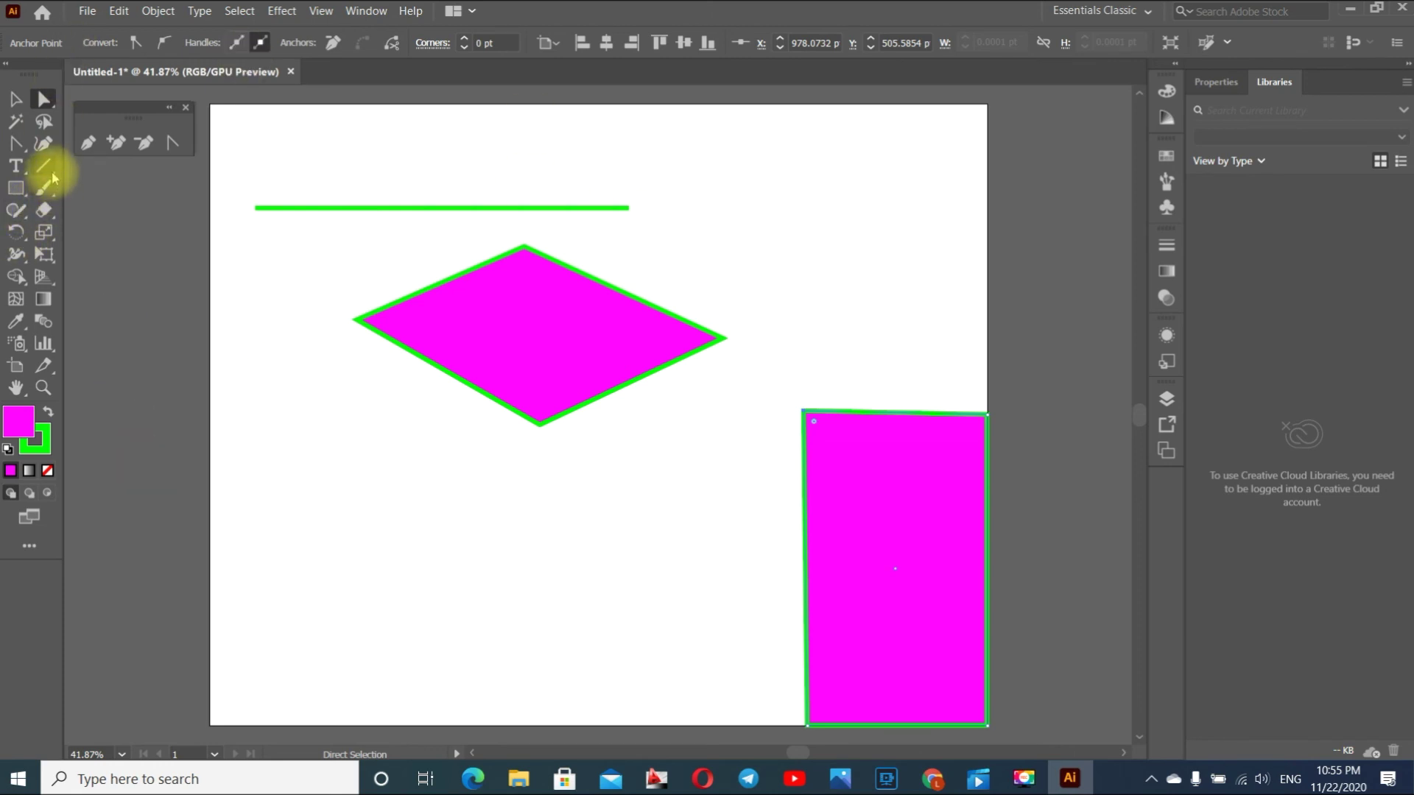
left_click(18, 190)
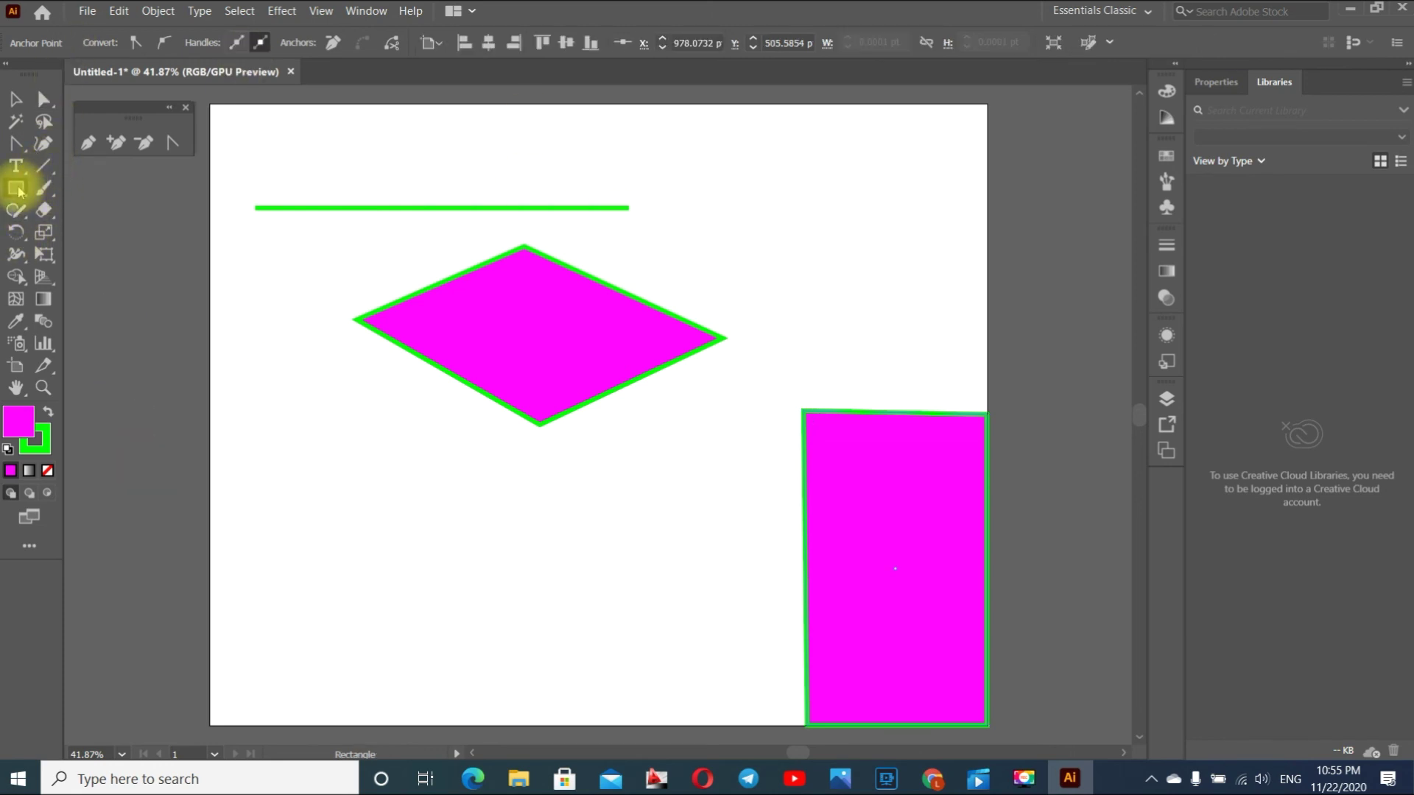
left_click(47, 171)
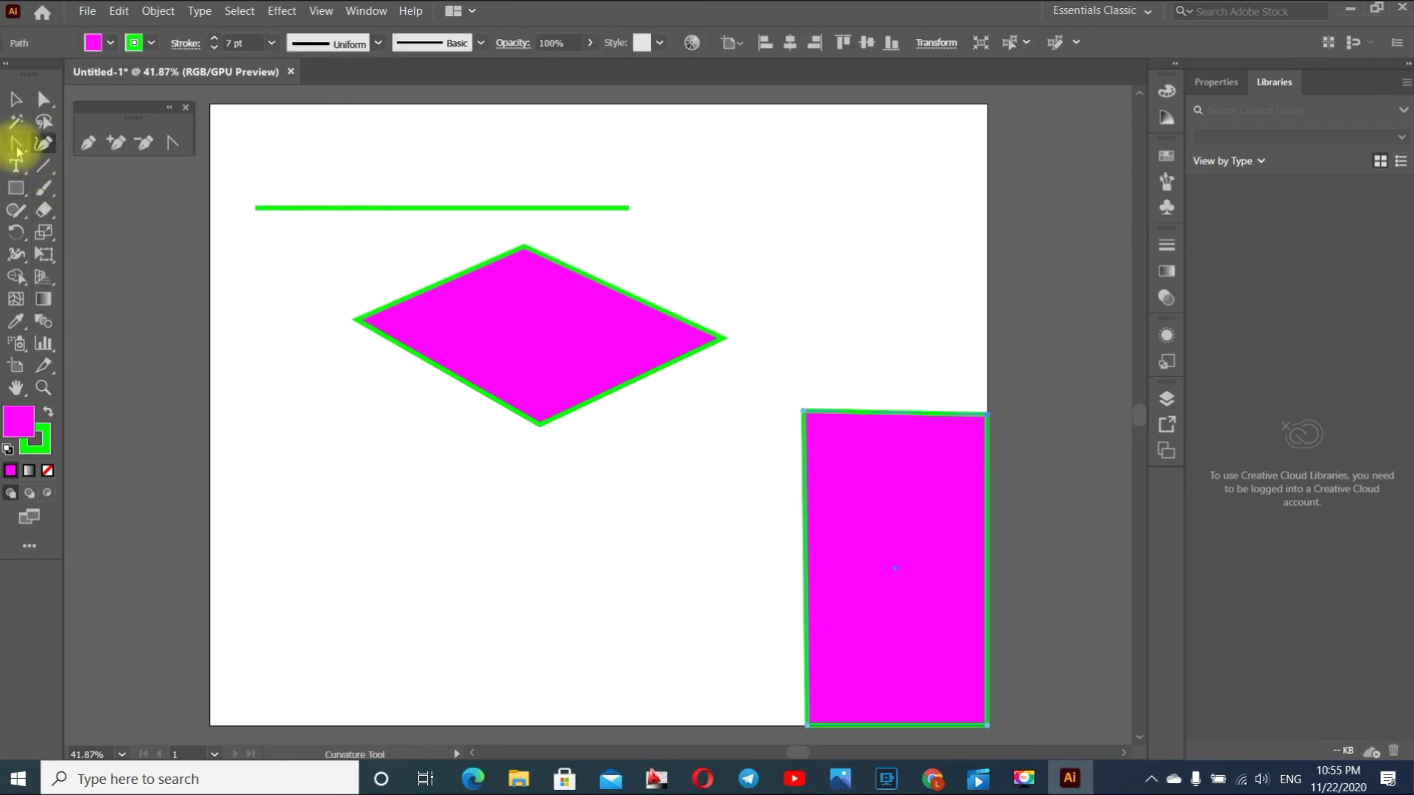
left_click(17, 146)
left_click(16, 151)
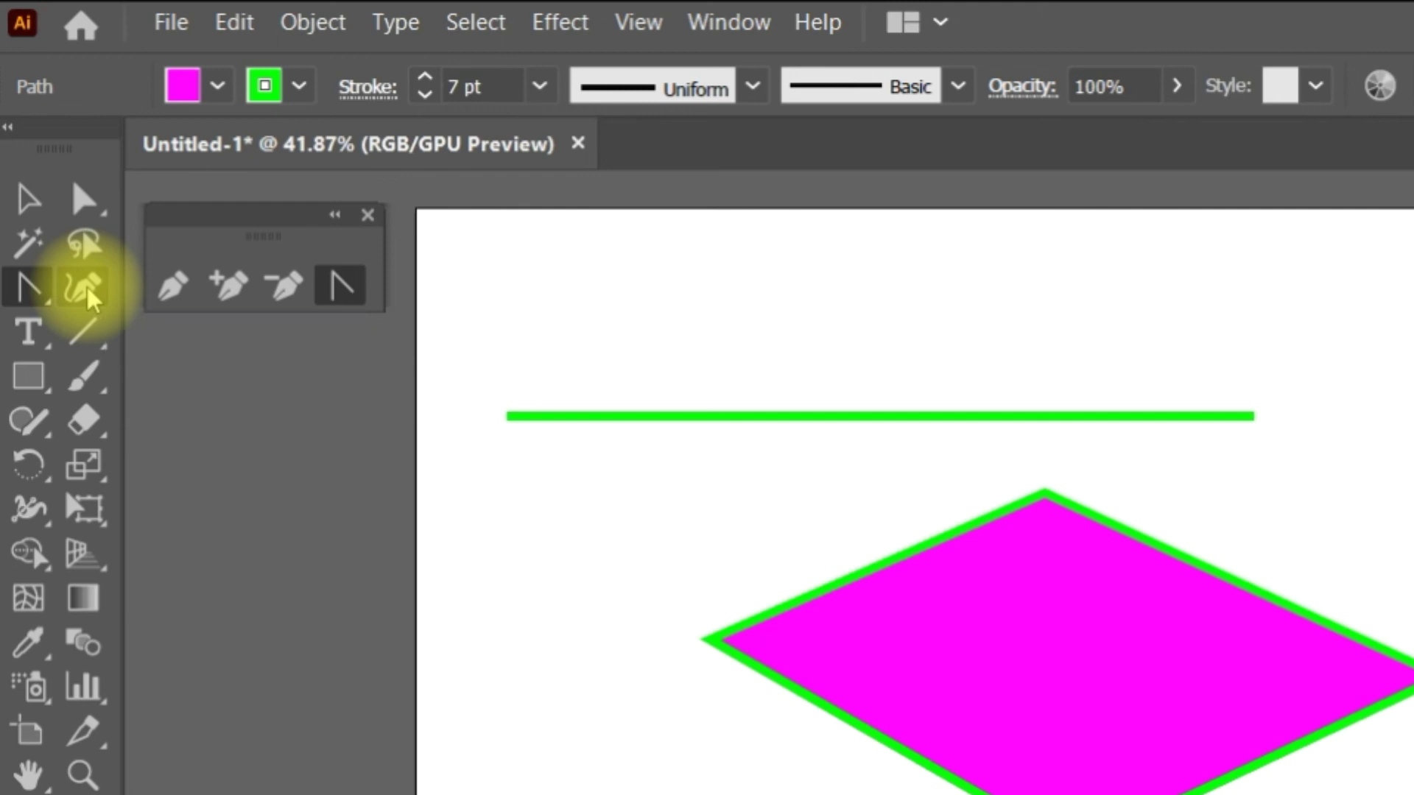
Draw a curved bean-like crescent at lower left with the Curvature tool.
left_click(87, 293)
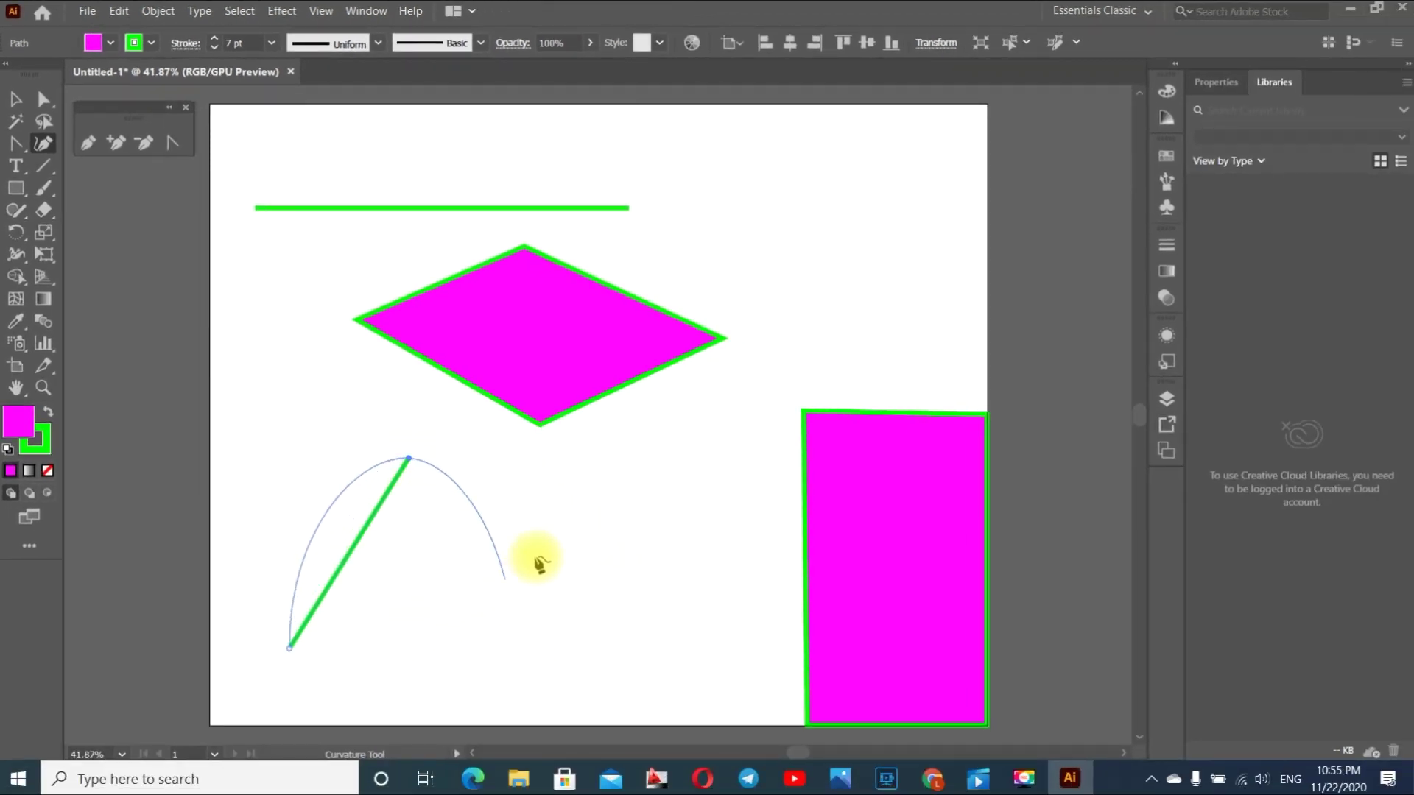
left_click(558, 566)
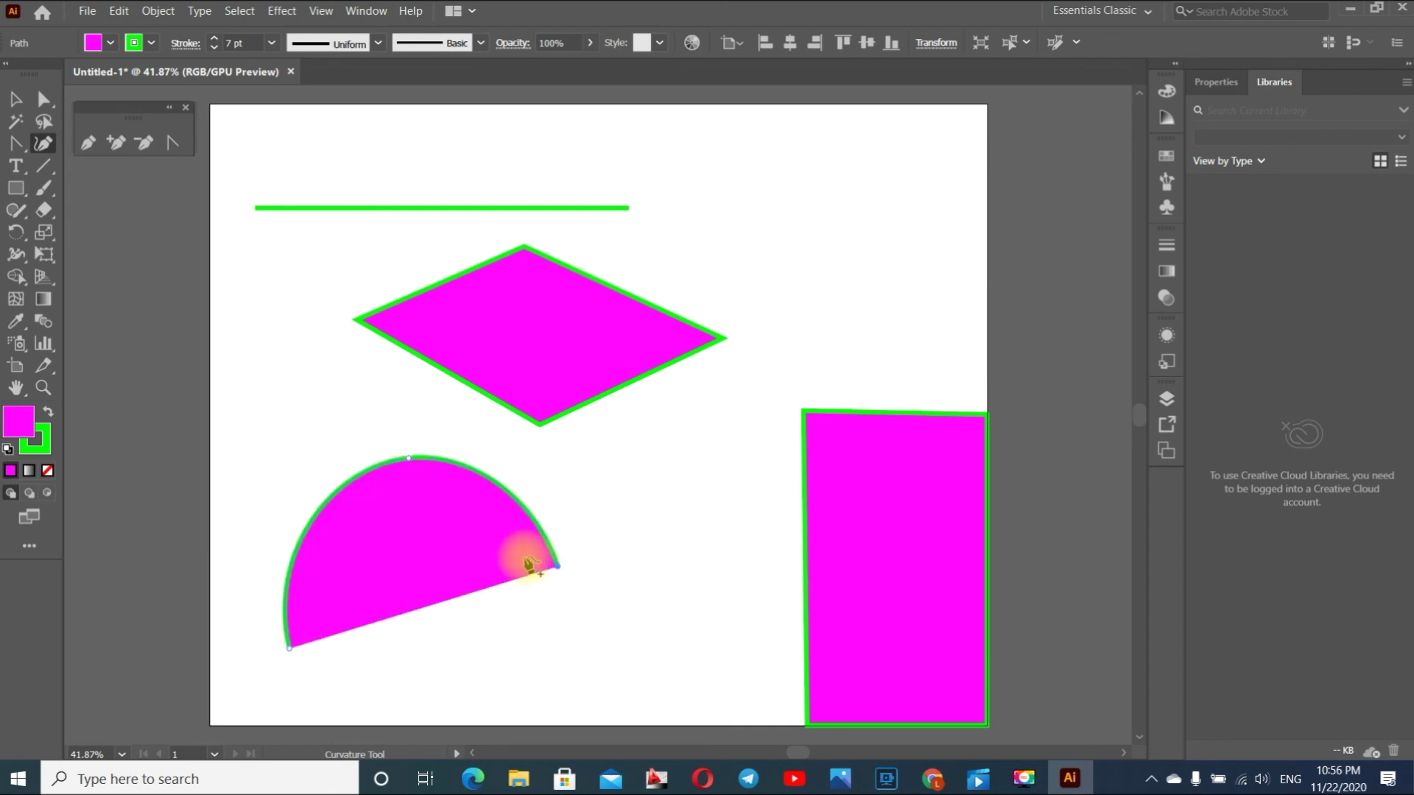
double_click(371, 522)
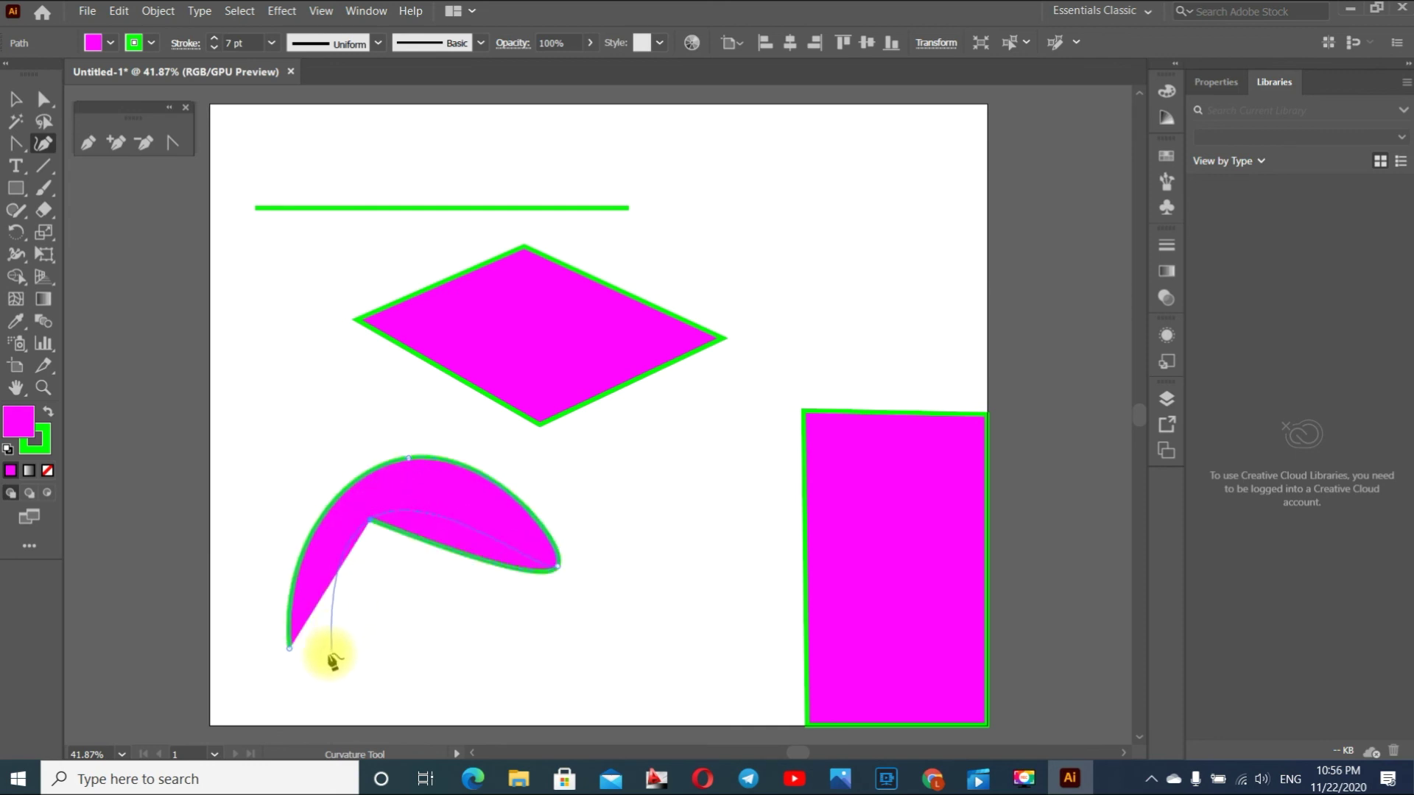
left_click(298, 654)
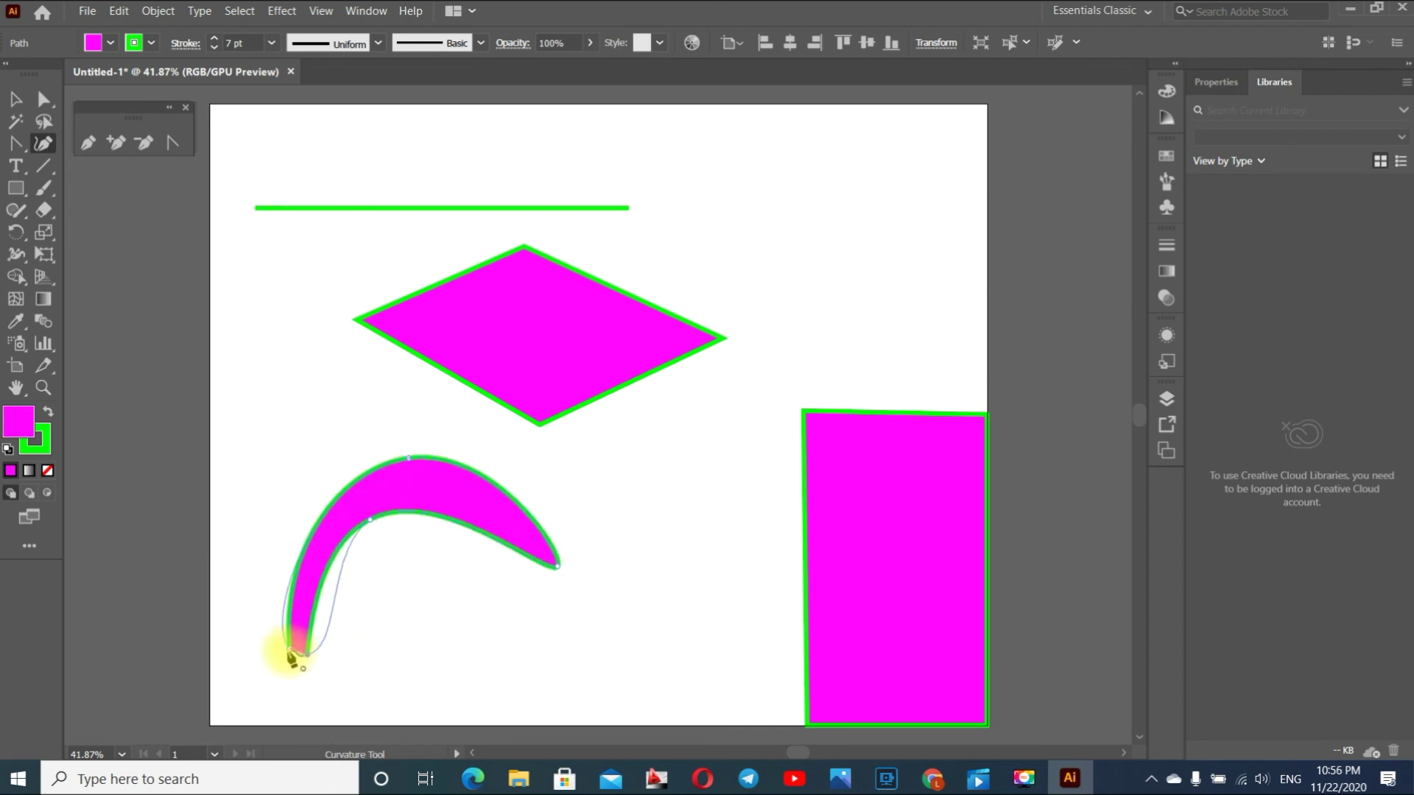
left_click(290, 653)
Draw a closed egg shape in the middle from three curvature points.
left_click(631, 514)
left_click(733, 267)
left_click(781, 516)
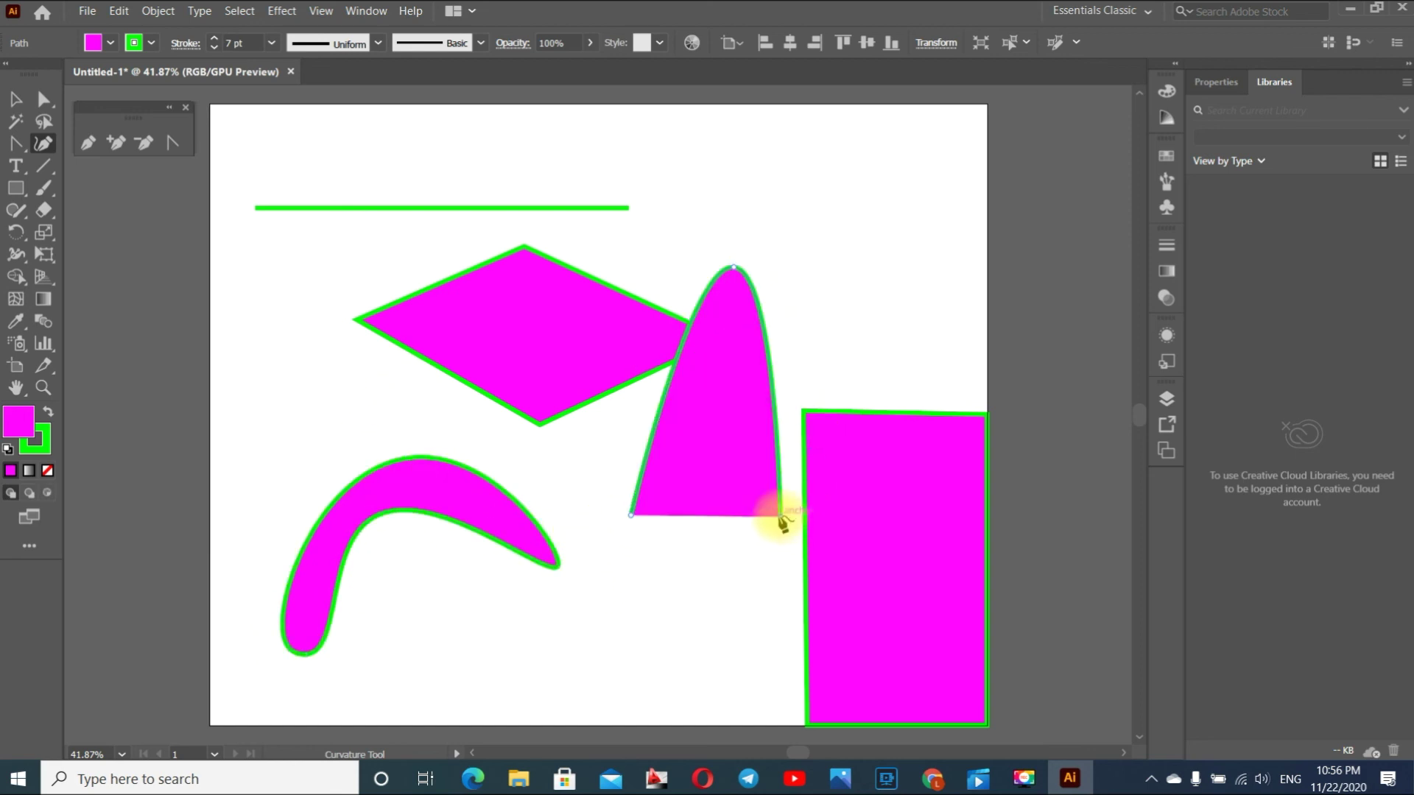
left_click(631, 516)
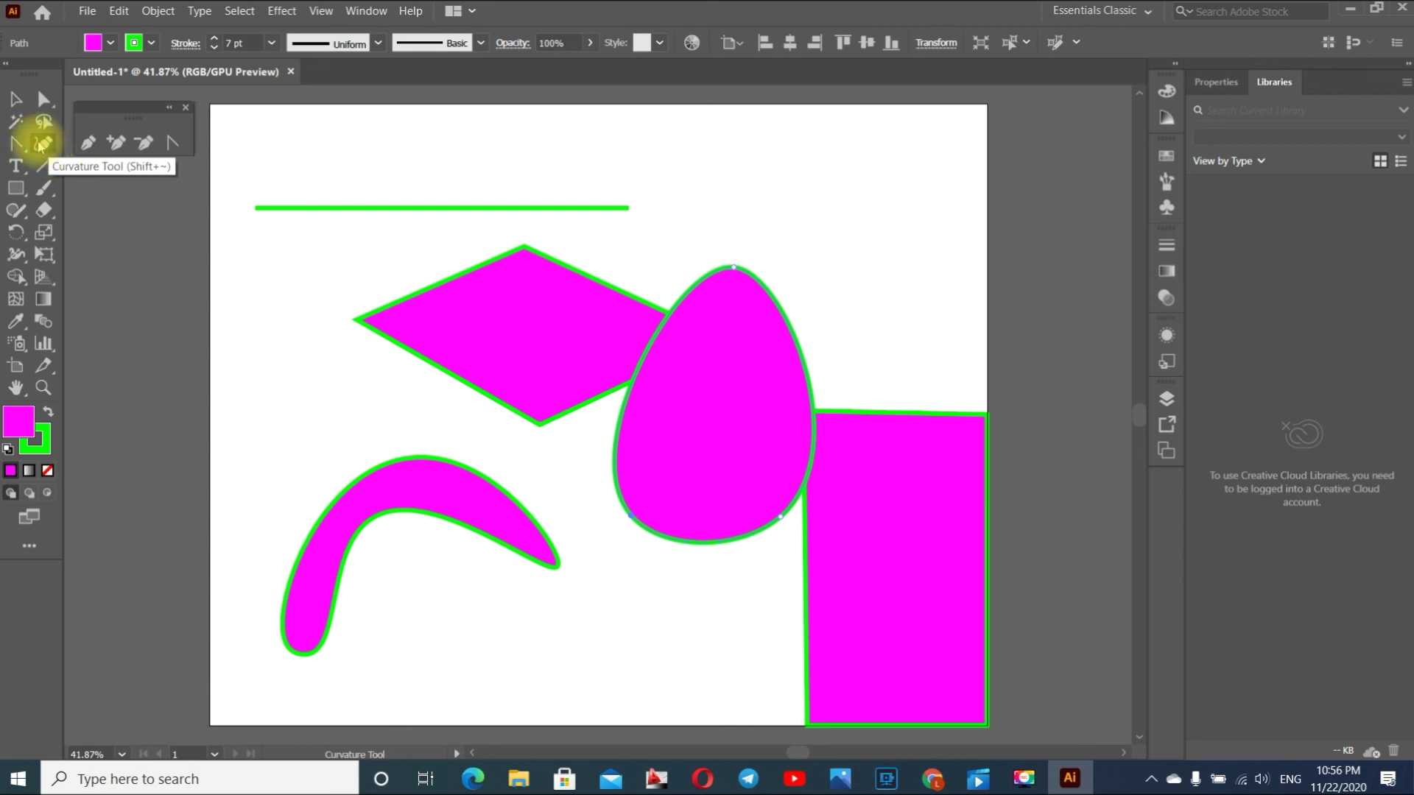
left_click(16, 100)
Move the egg onto the diamond and the tall rectangle top-right, then draw a small rectangle.
left_click_drag(699, 387, 445, 303)
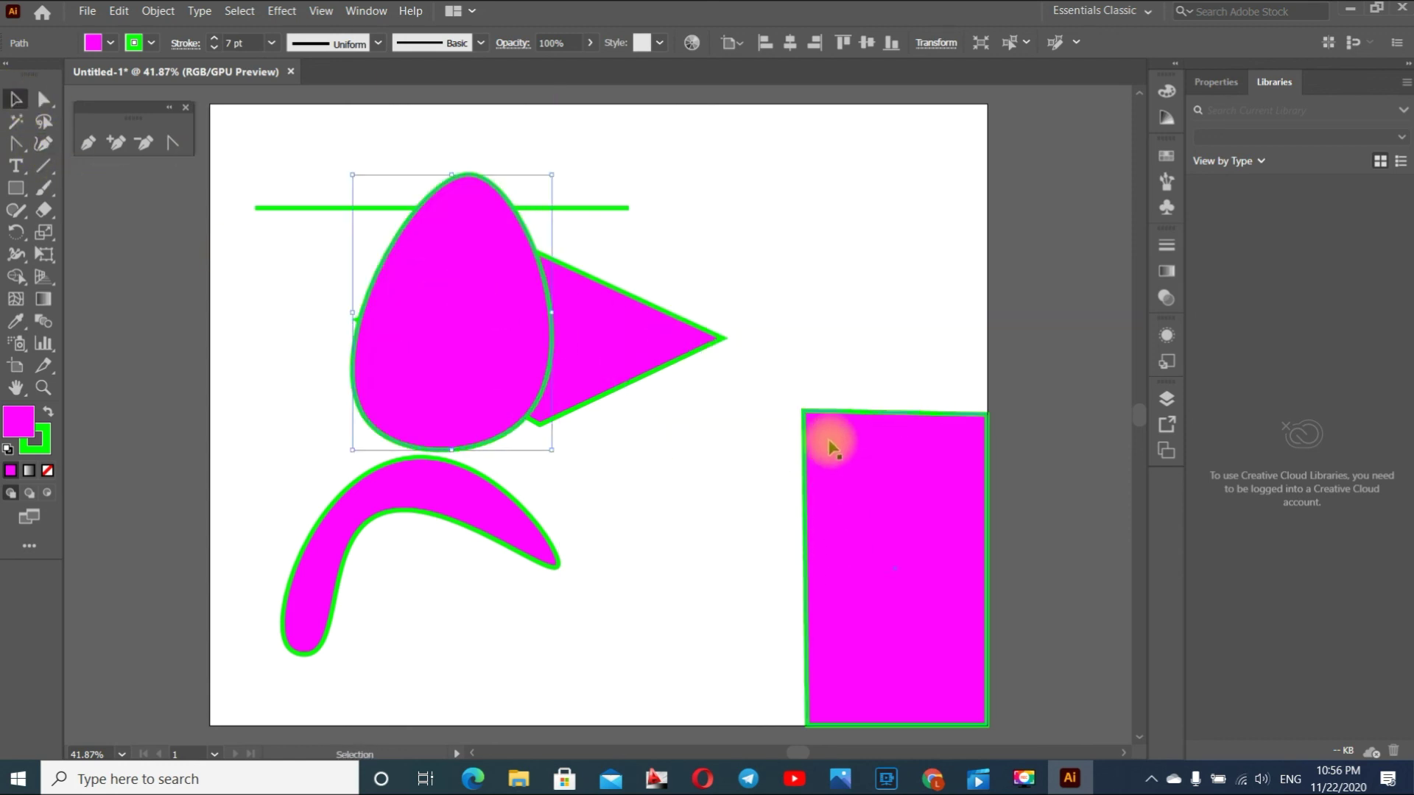
mouse_move(841, 421)
left_mouse_down()
mouse_move(739, 131)
mouse_move(794, 134)
left_mouse_up()
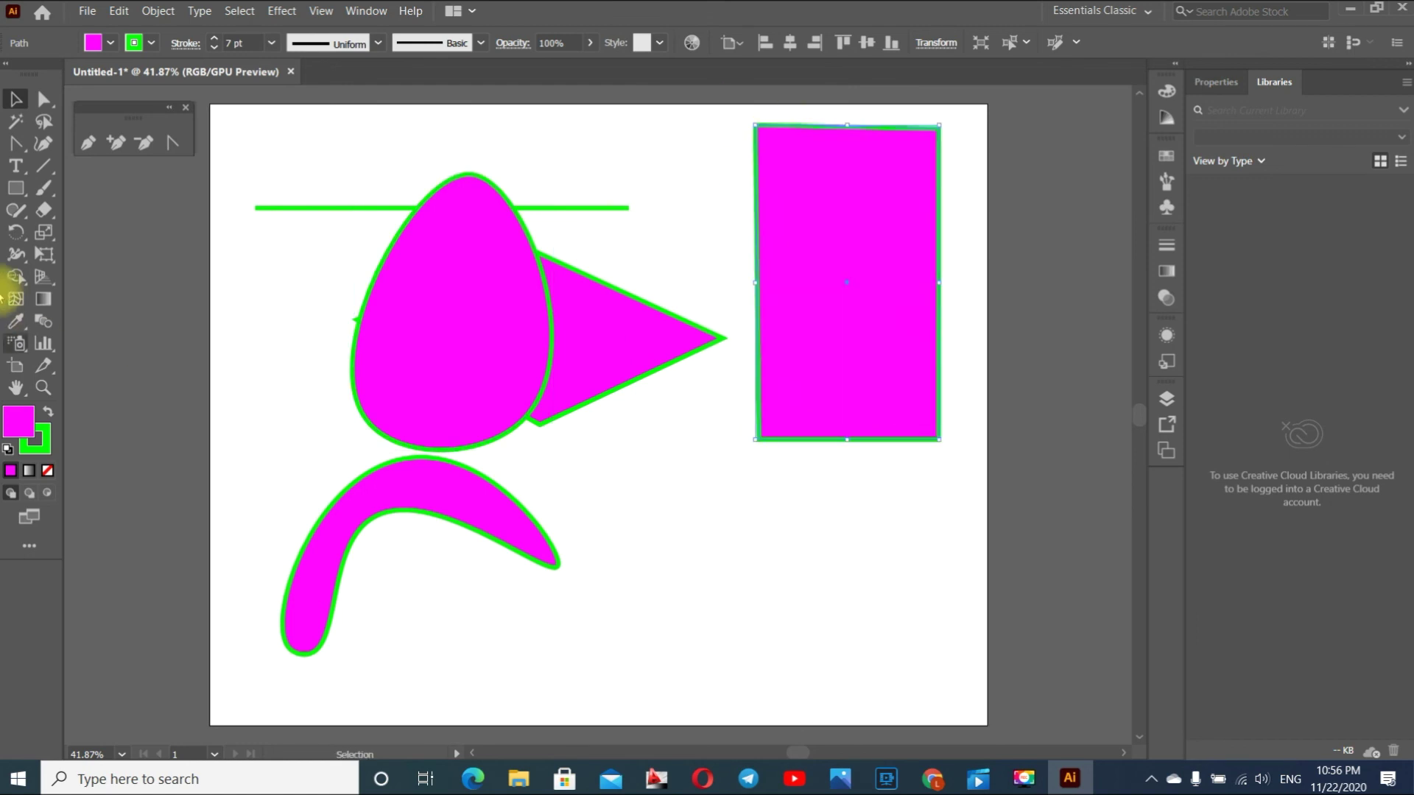
left_click(16, 190)
left_click_drag(628, 480, 738, 643)
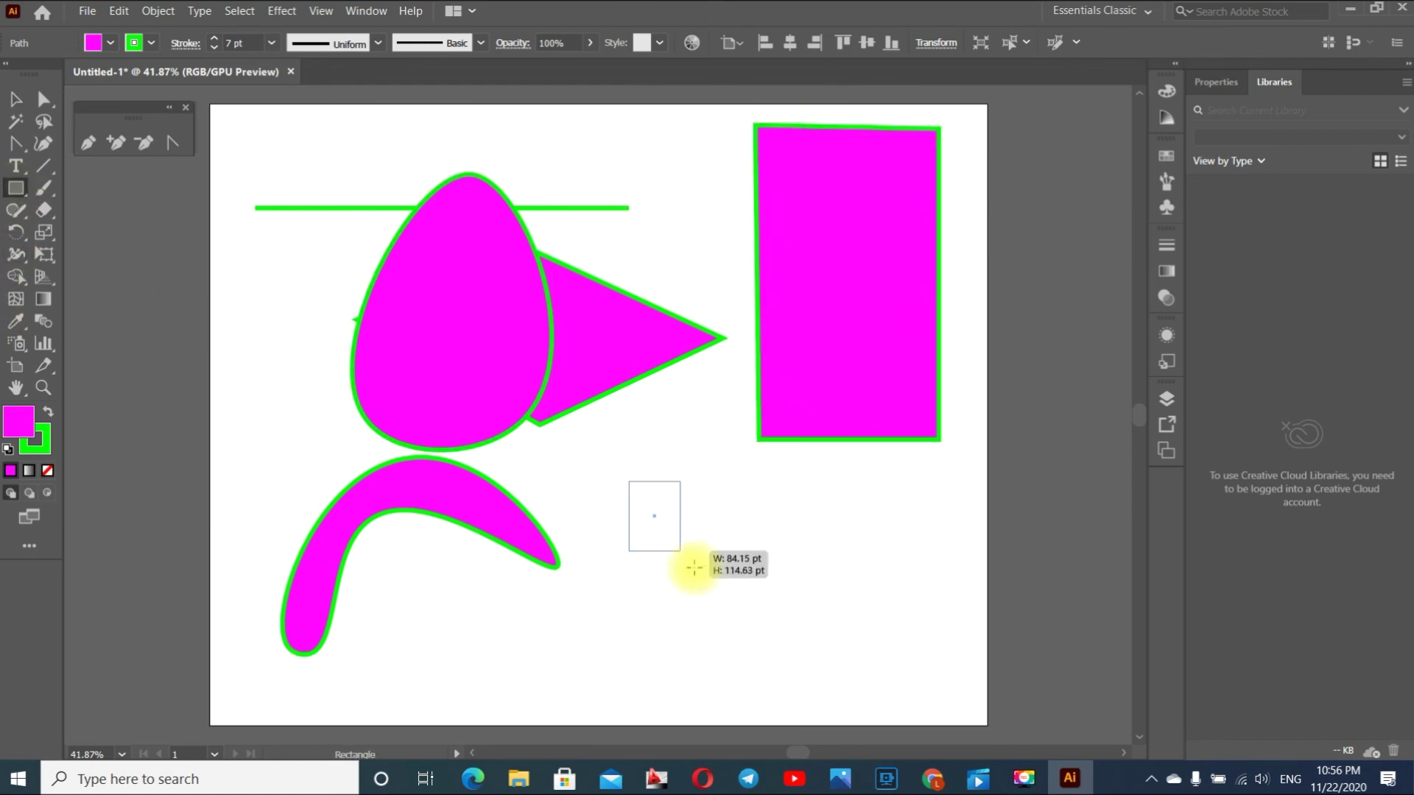
Curve the new rectangle's sides outward and bend its top and bottom edges inward.
left_click(43, 143)
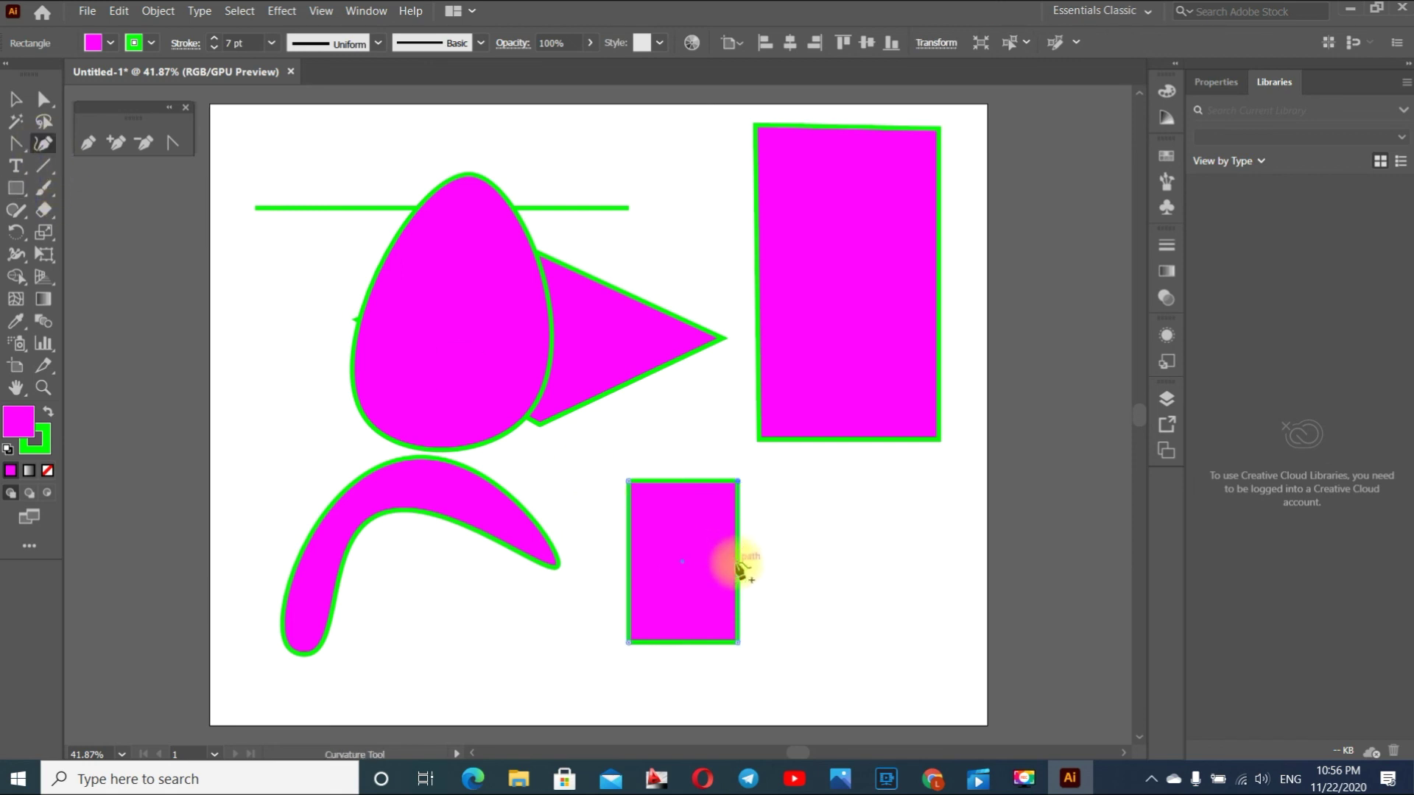
left_click(782, 563)
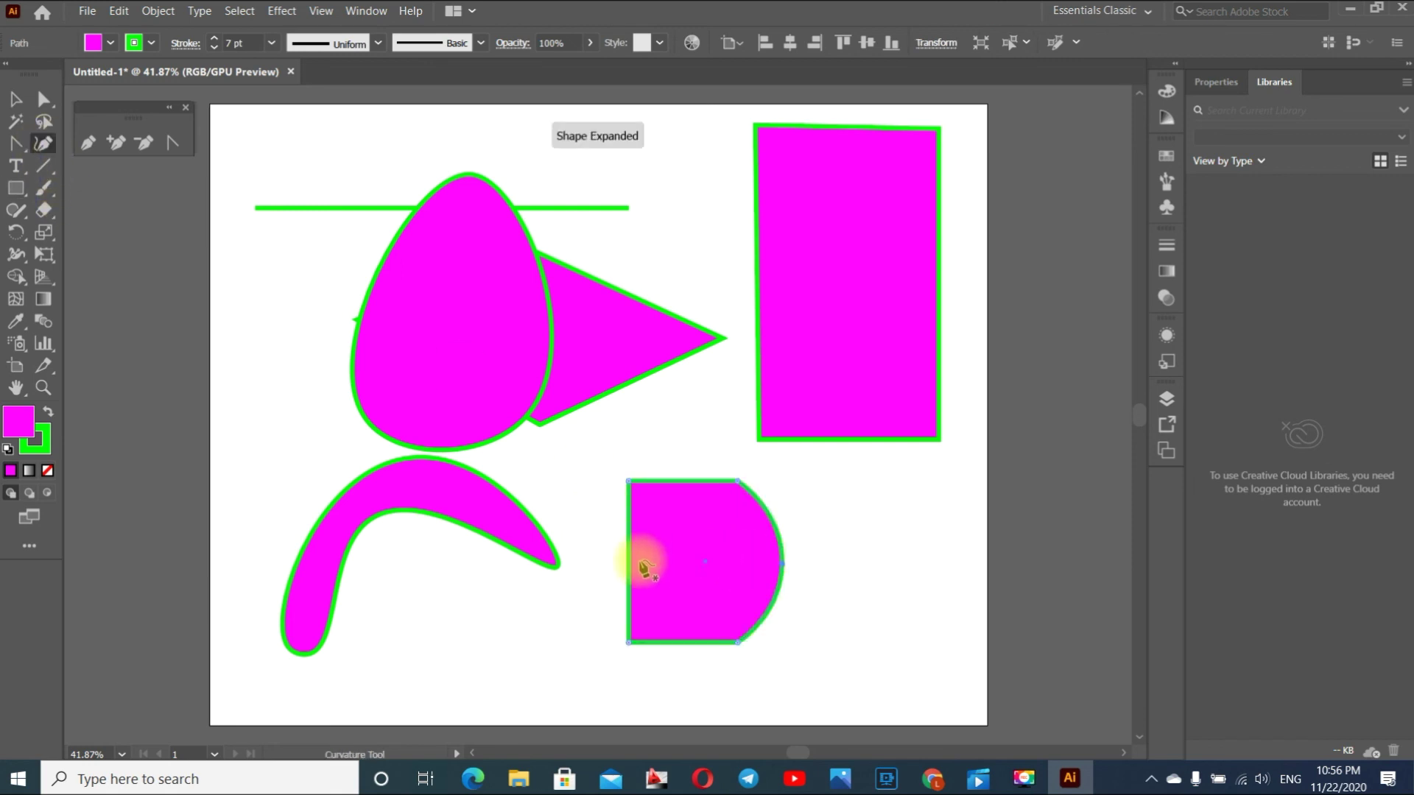
left_click(576, 566)
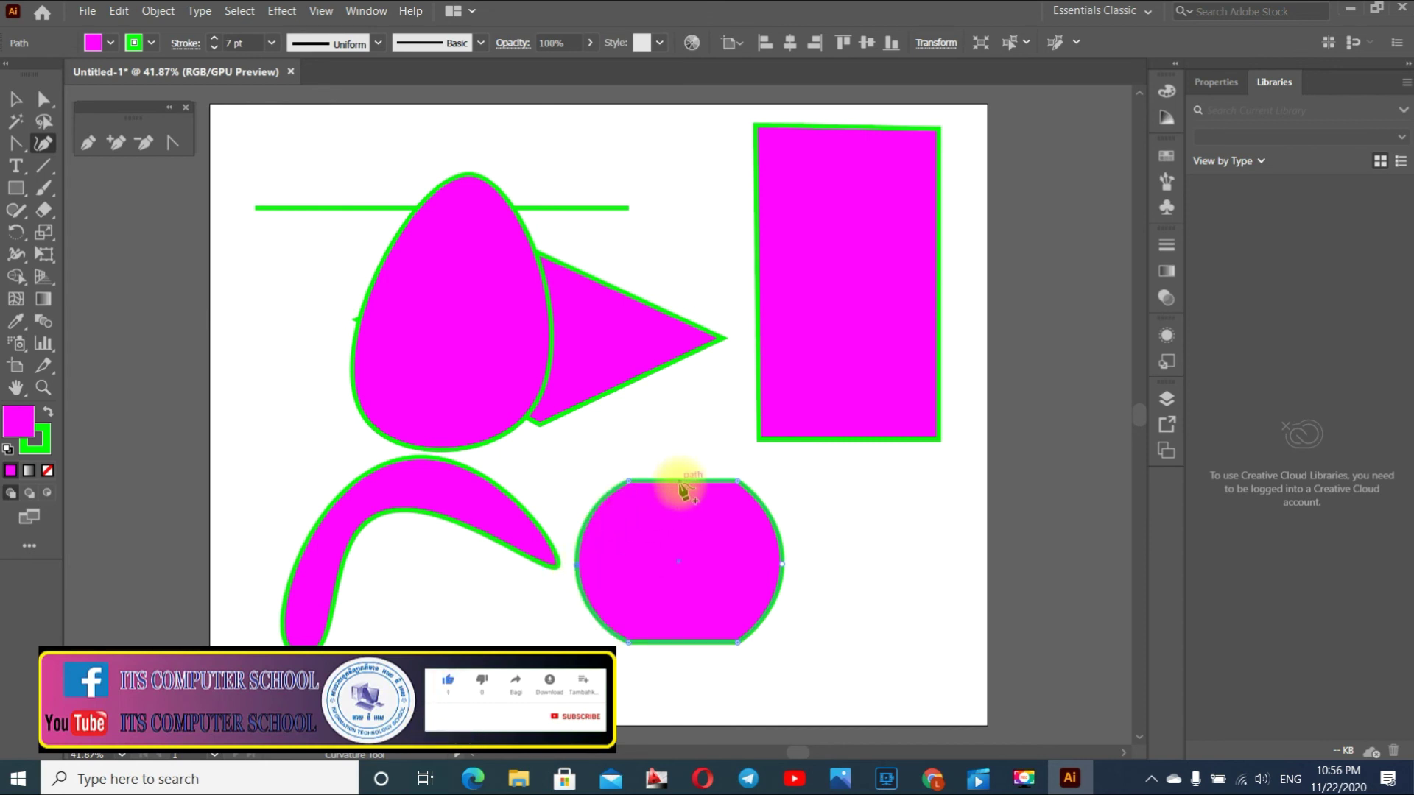
left_click_drag(680, 506, 678, 563)
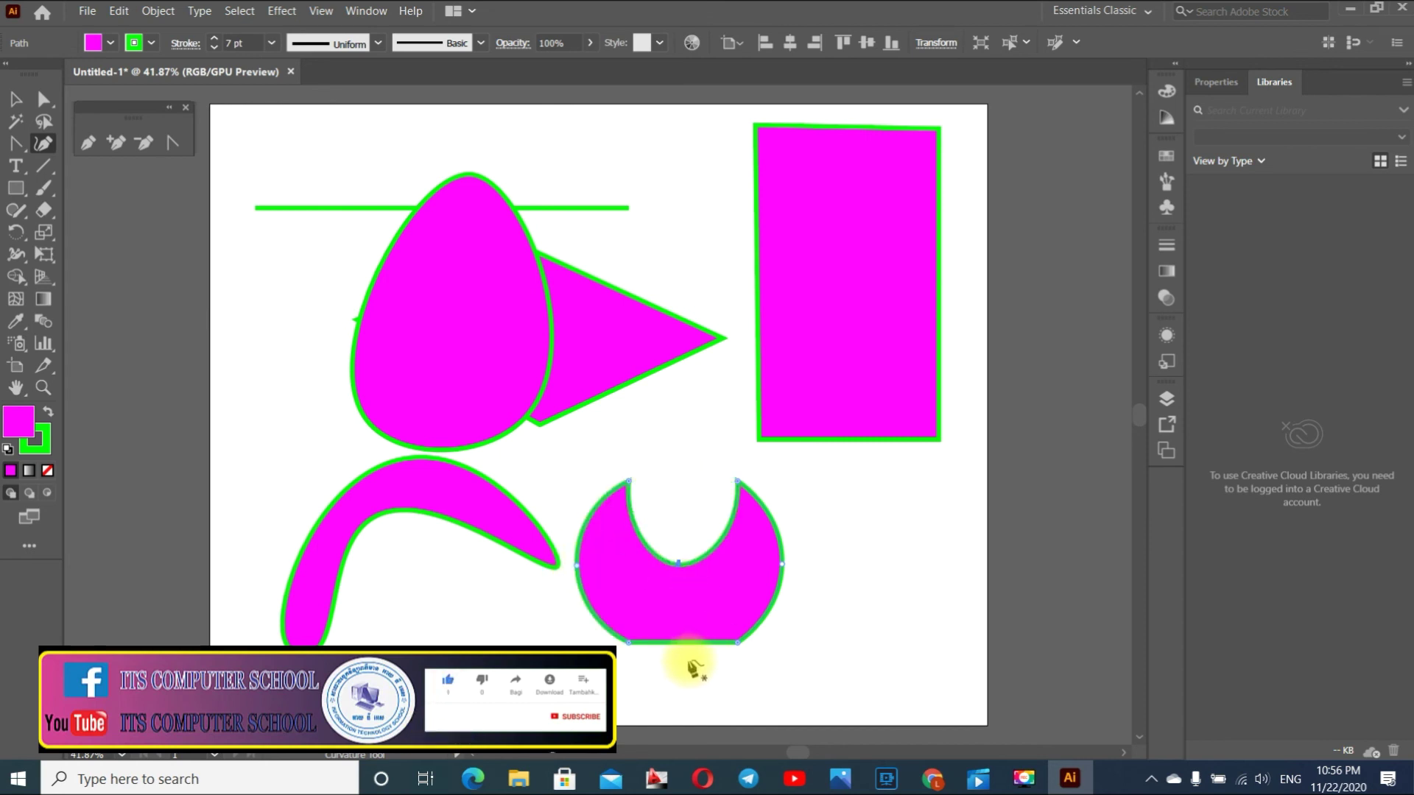
left_click_drag(684, 632, 685, 624)
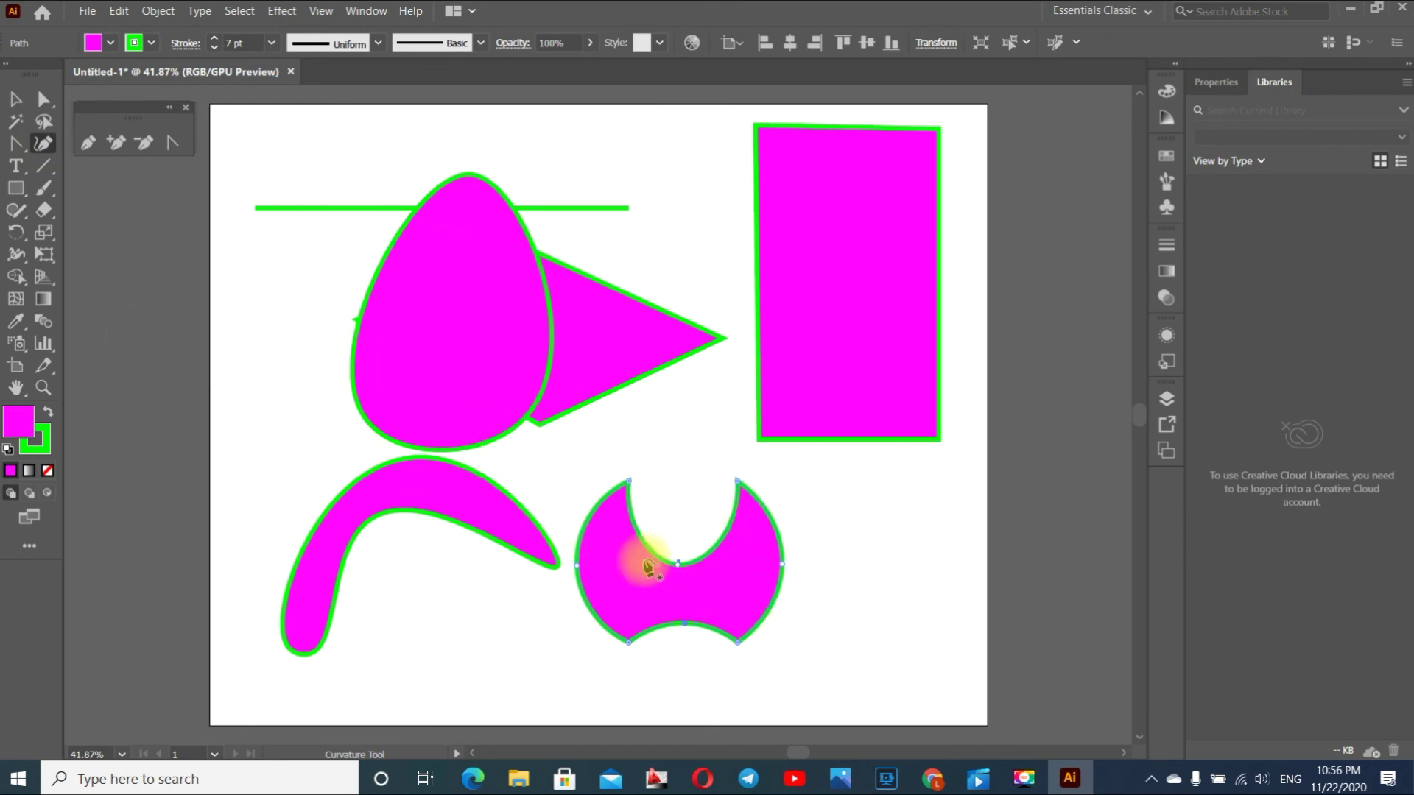
left_click(14, 100)
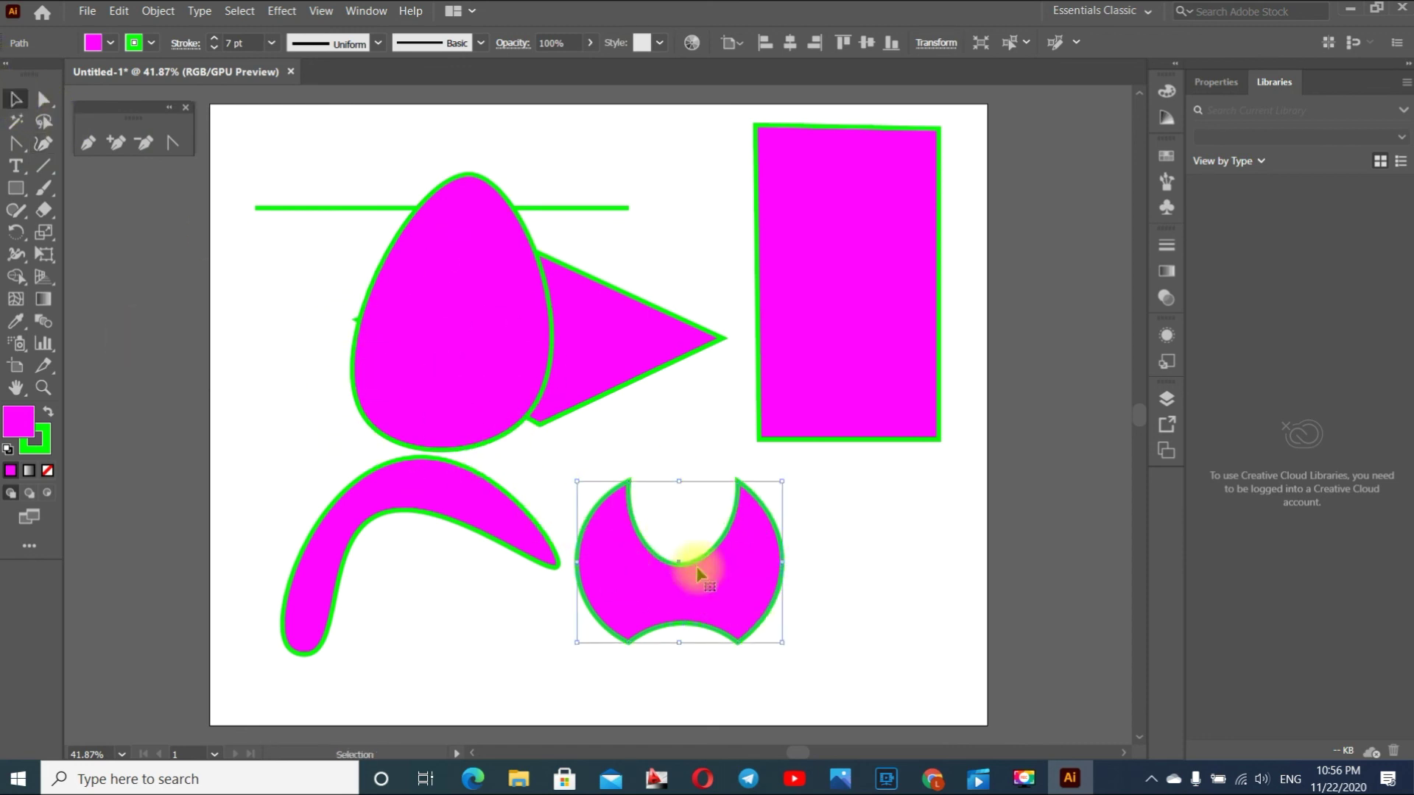
left_click(754, 585)
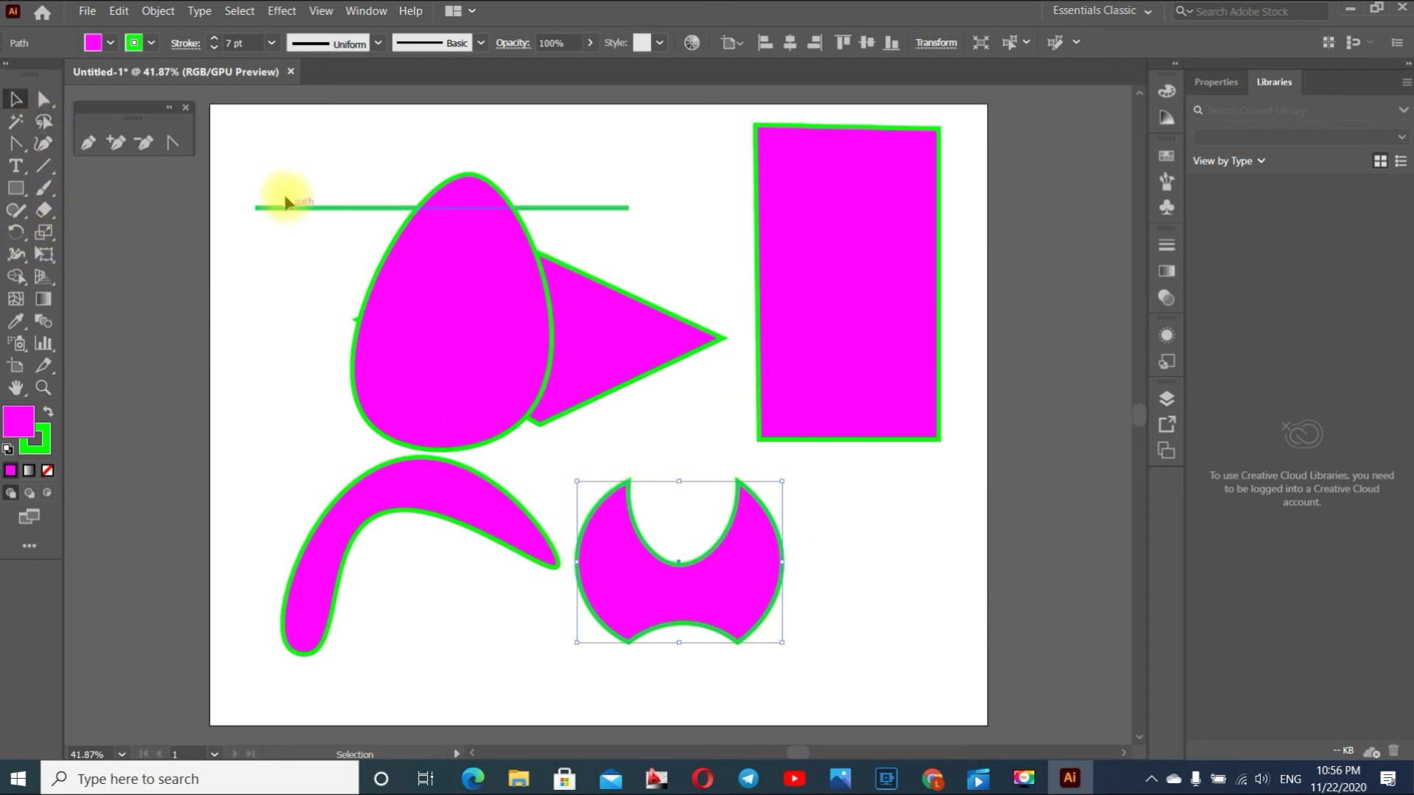
mouse_move(246, 117)
left_mouse_down()
mouse_move(1015, 737)
mouse_move(937, 663)
left_mouse_up()
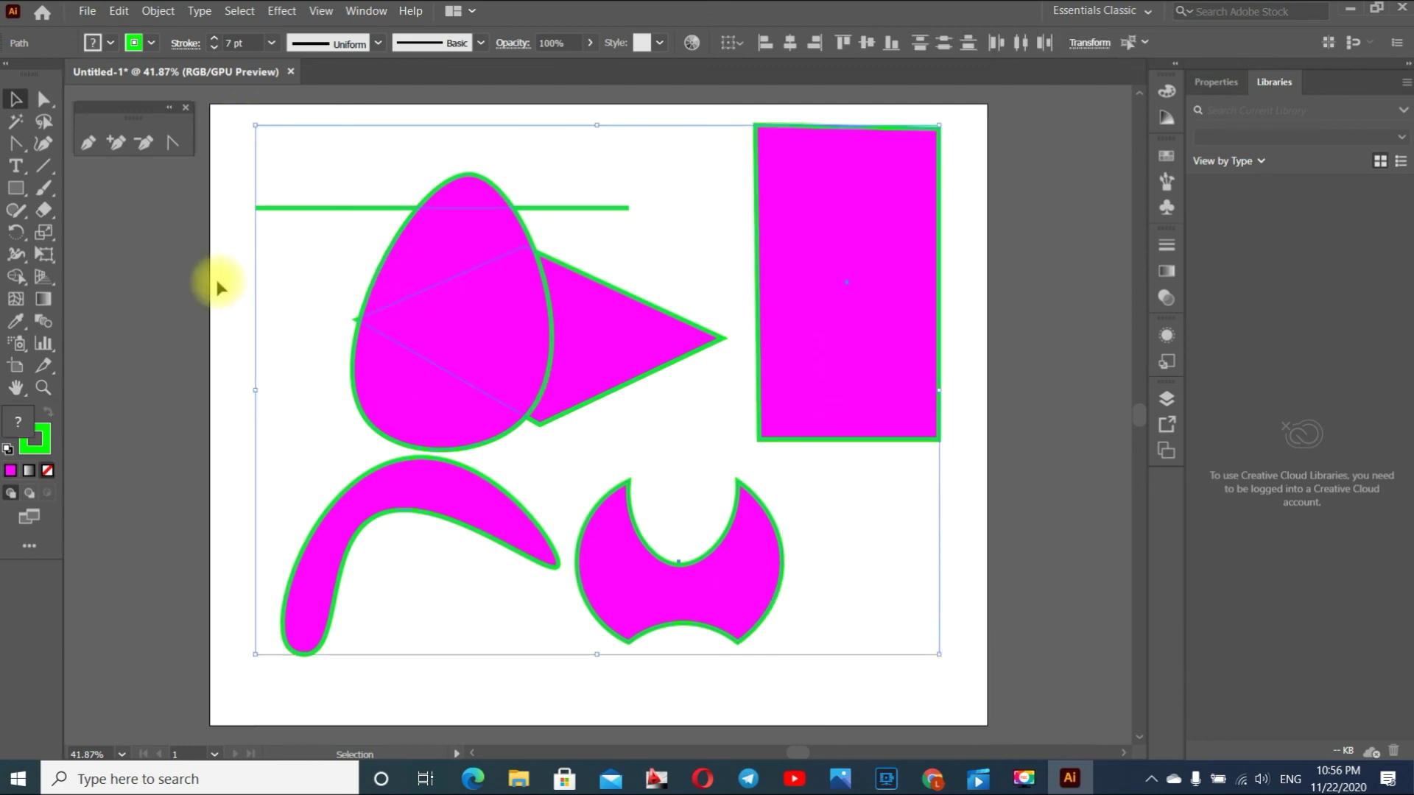
left_click(290, 287)
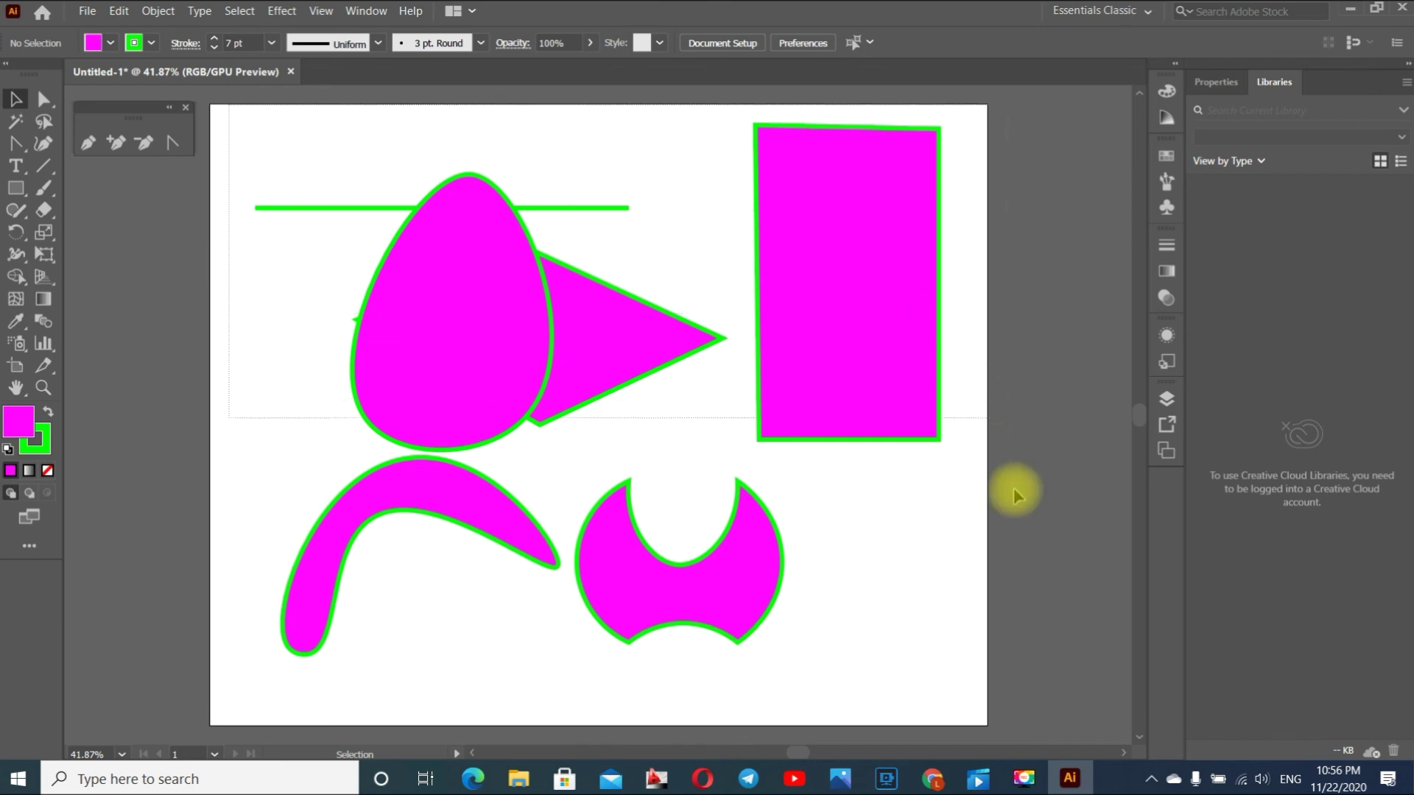
mouse_move(950, 695)
left_mouse_down()
mouse_move(975, 709)
mouse_move(972, 736)
left_mouse_up()
left_click(234, 213)
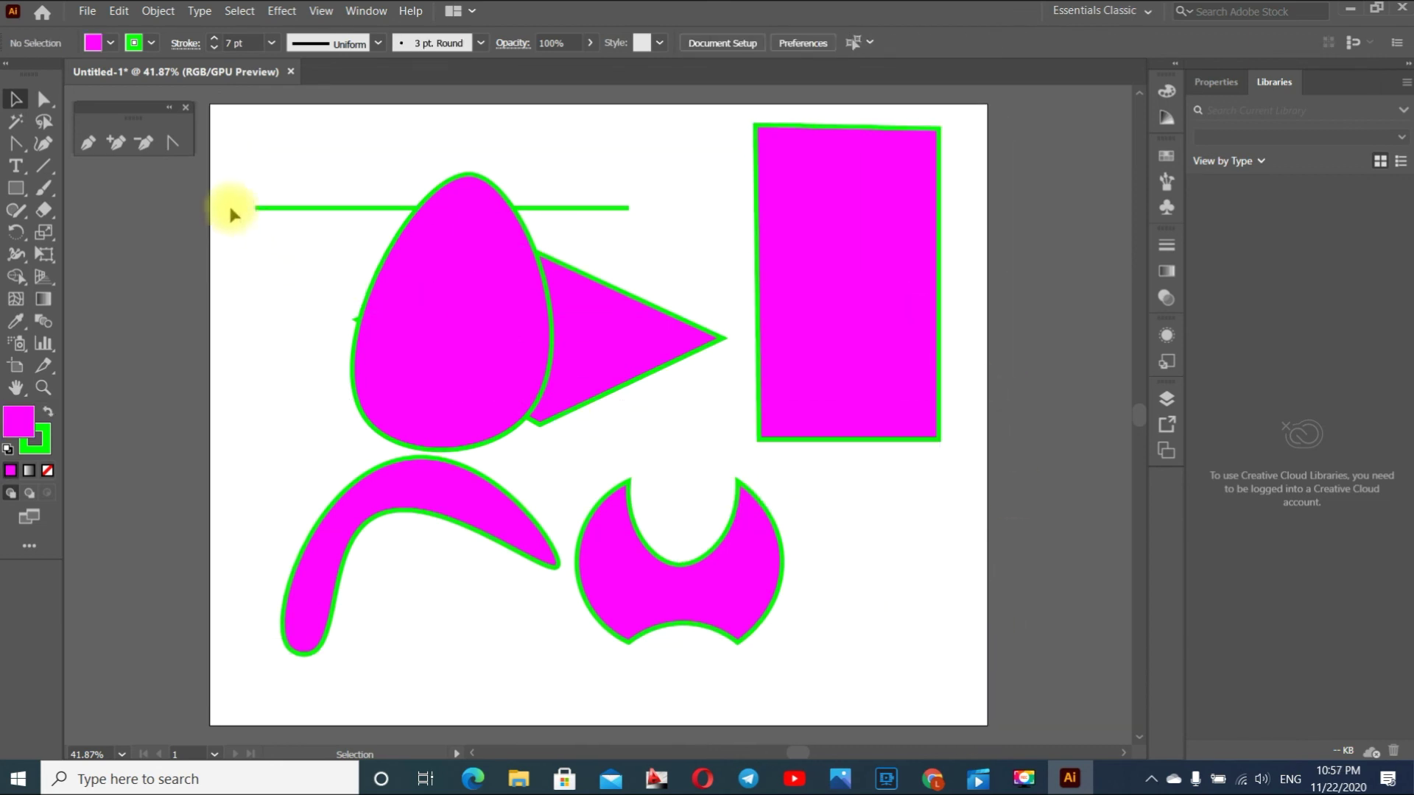
left_click(15, 188)
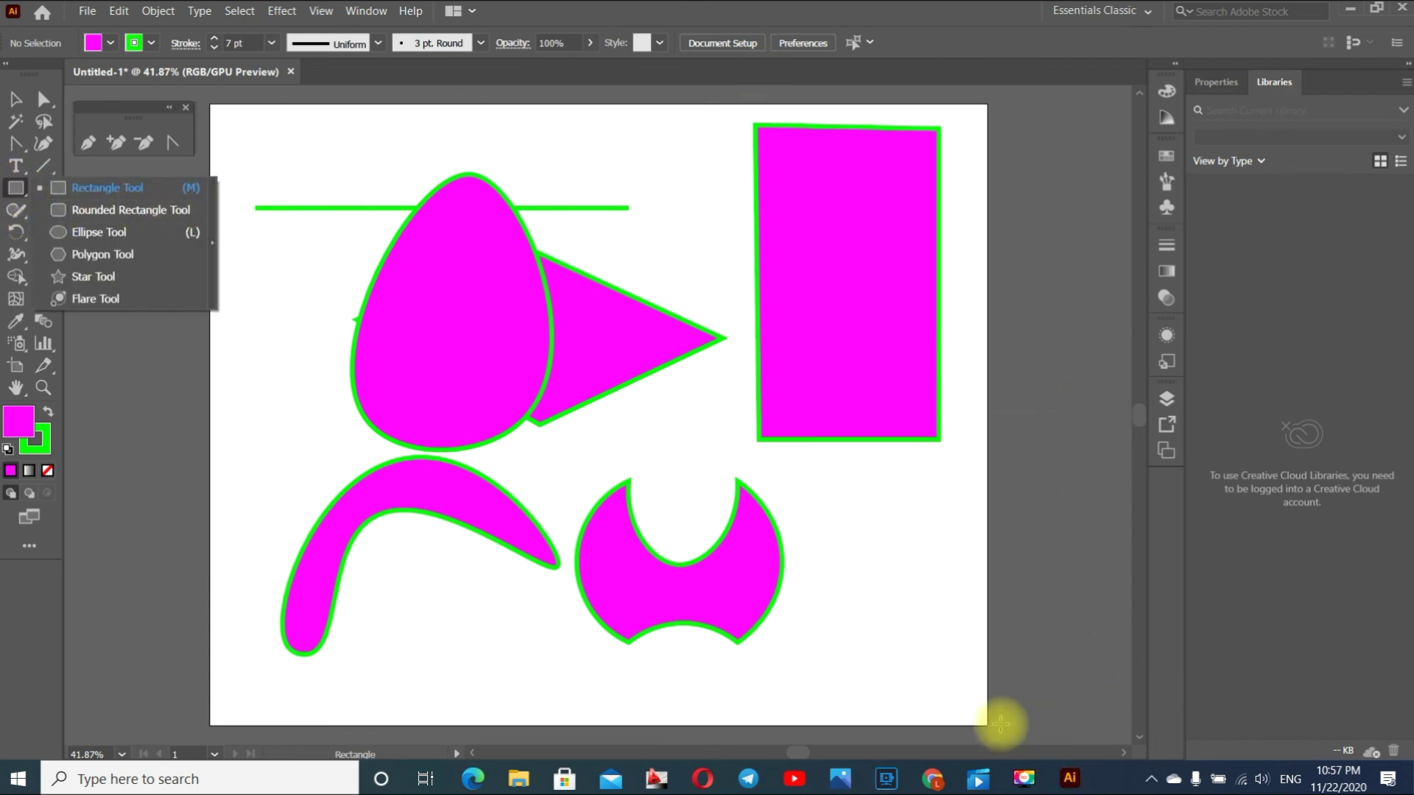
left_click(970, 780)
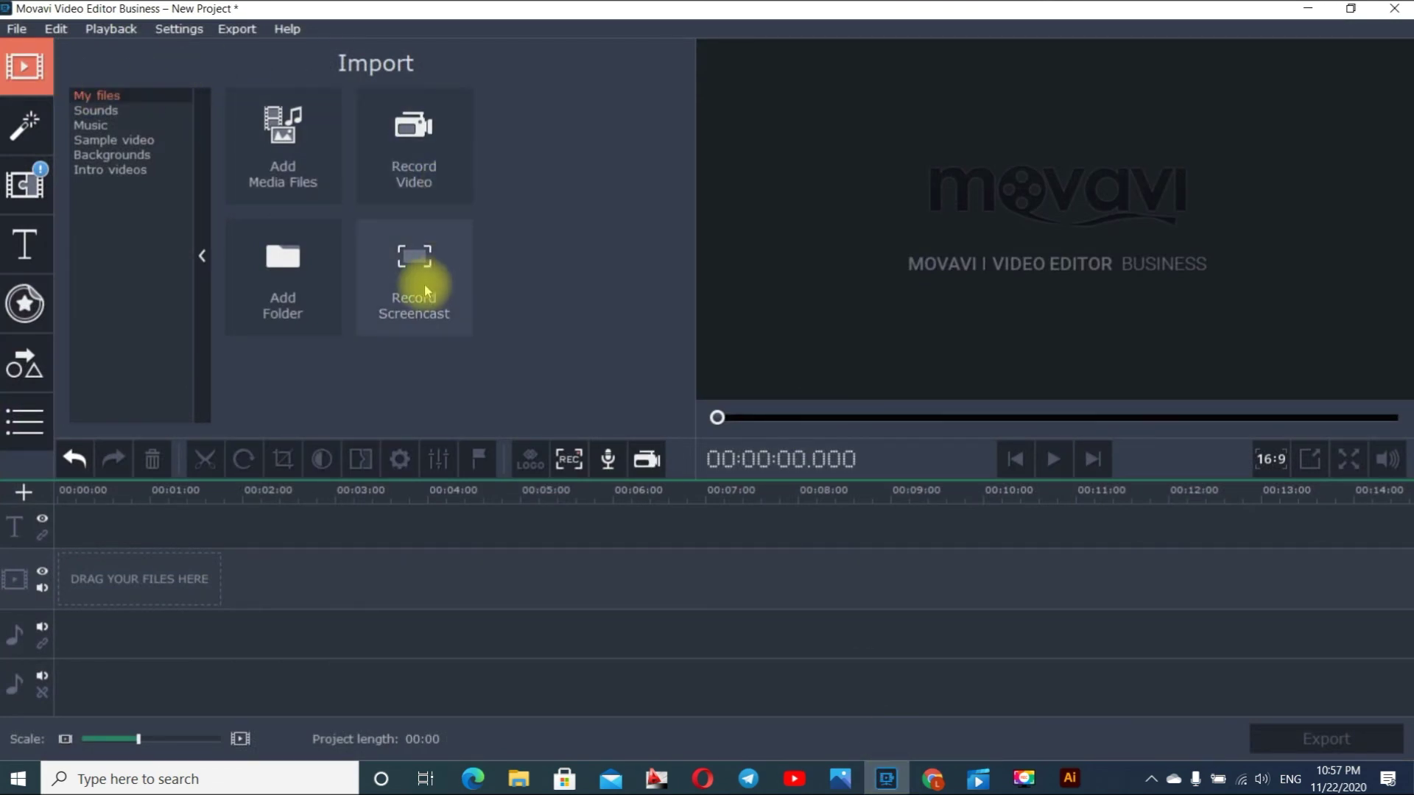
Open Movavi Video Editor's Record Screencast panel to stop the screen capture.
left_click(418, 281)
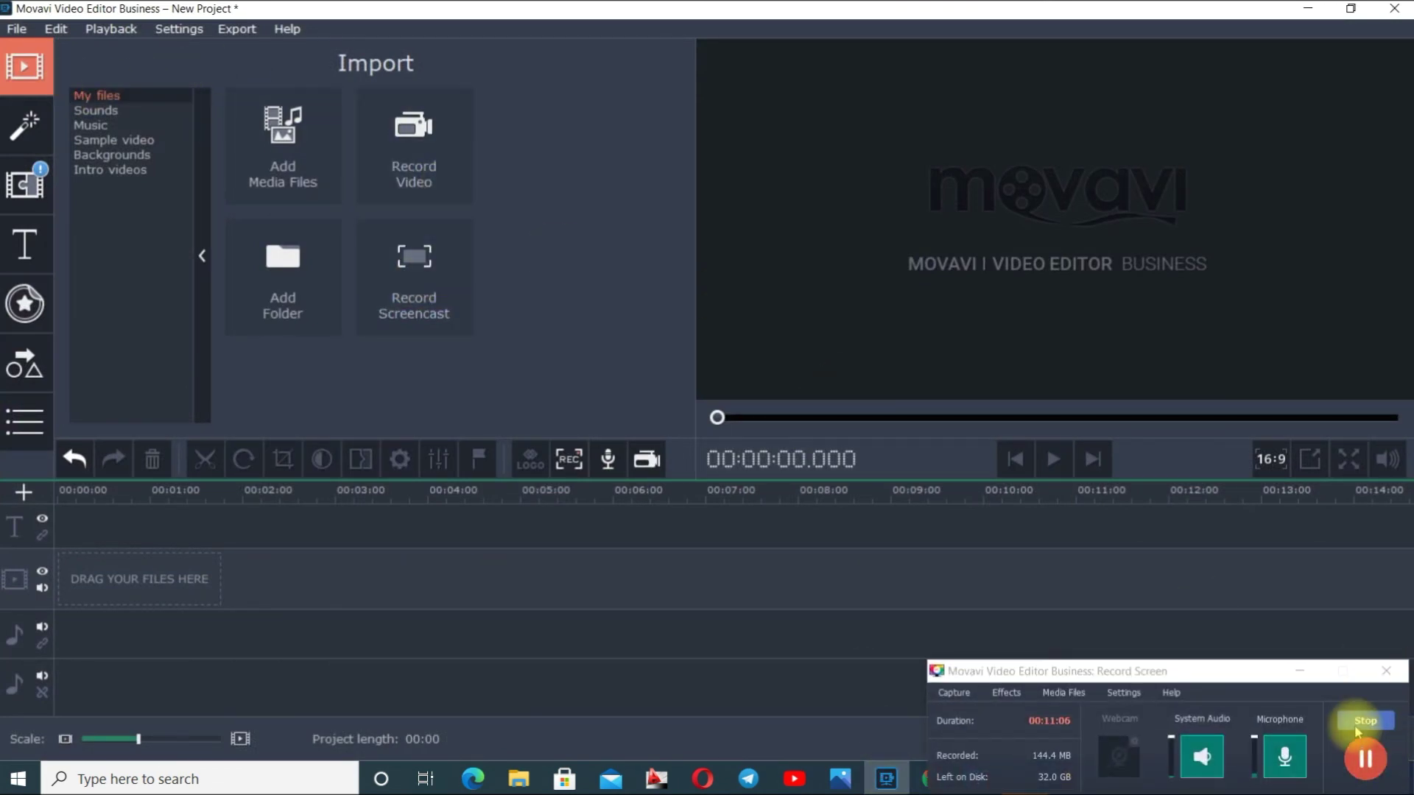